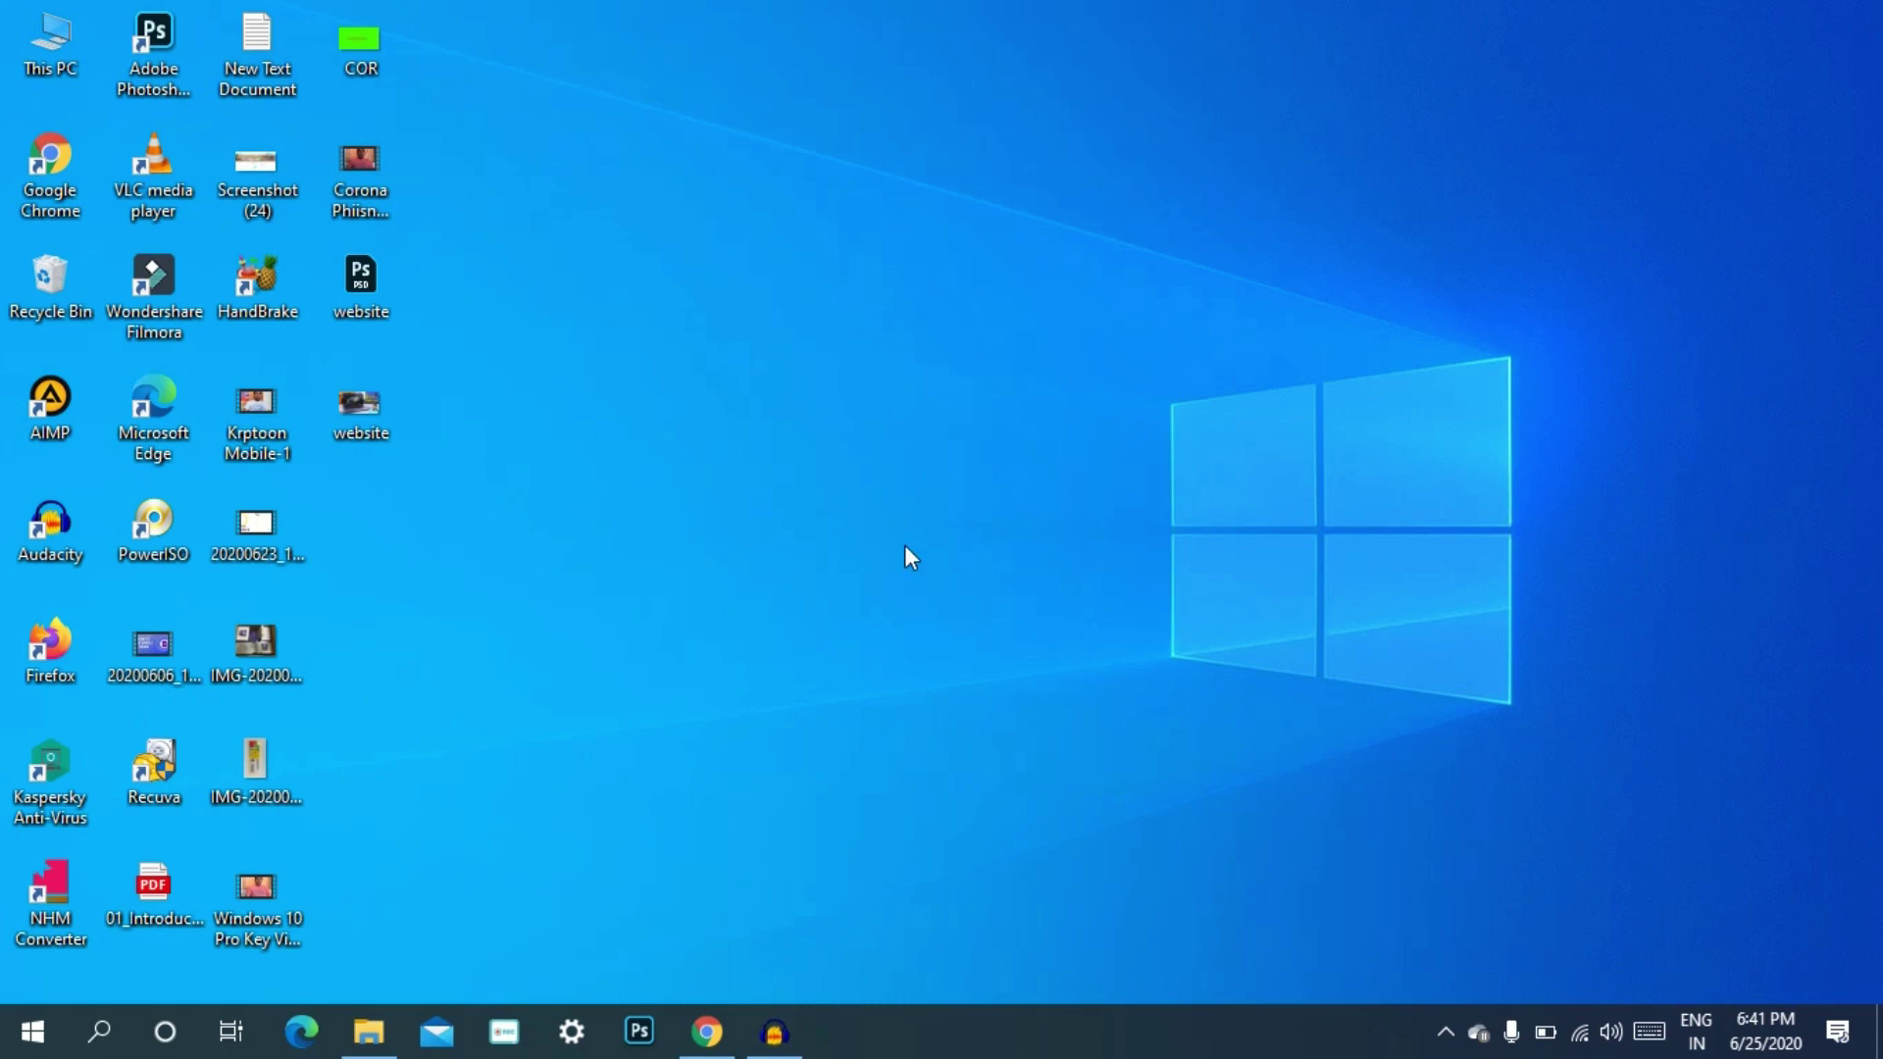
Restore the Chrome window showing Google results for 'hp 246 g5 government laptop drivers'
left_click(708, 1028)
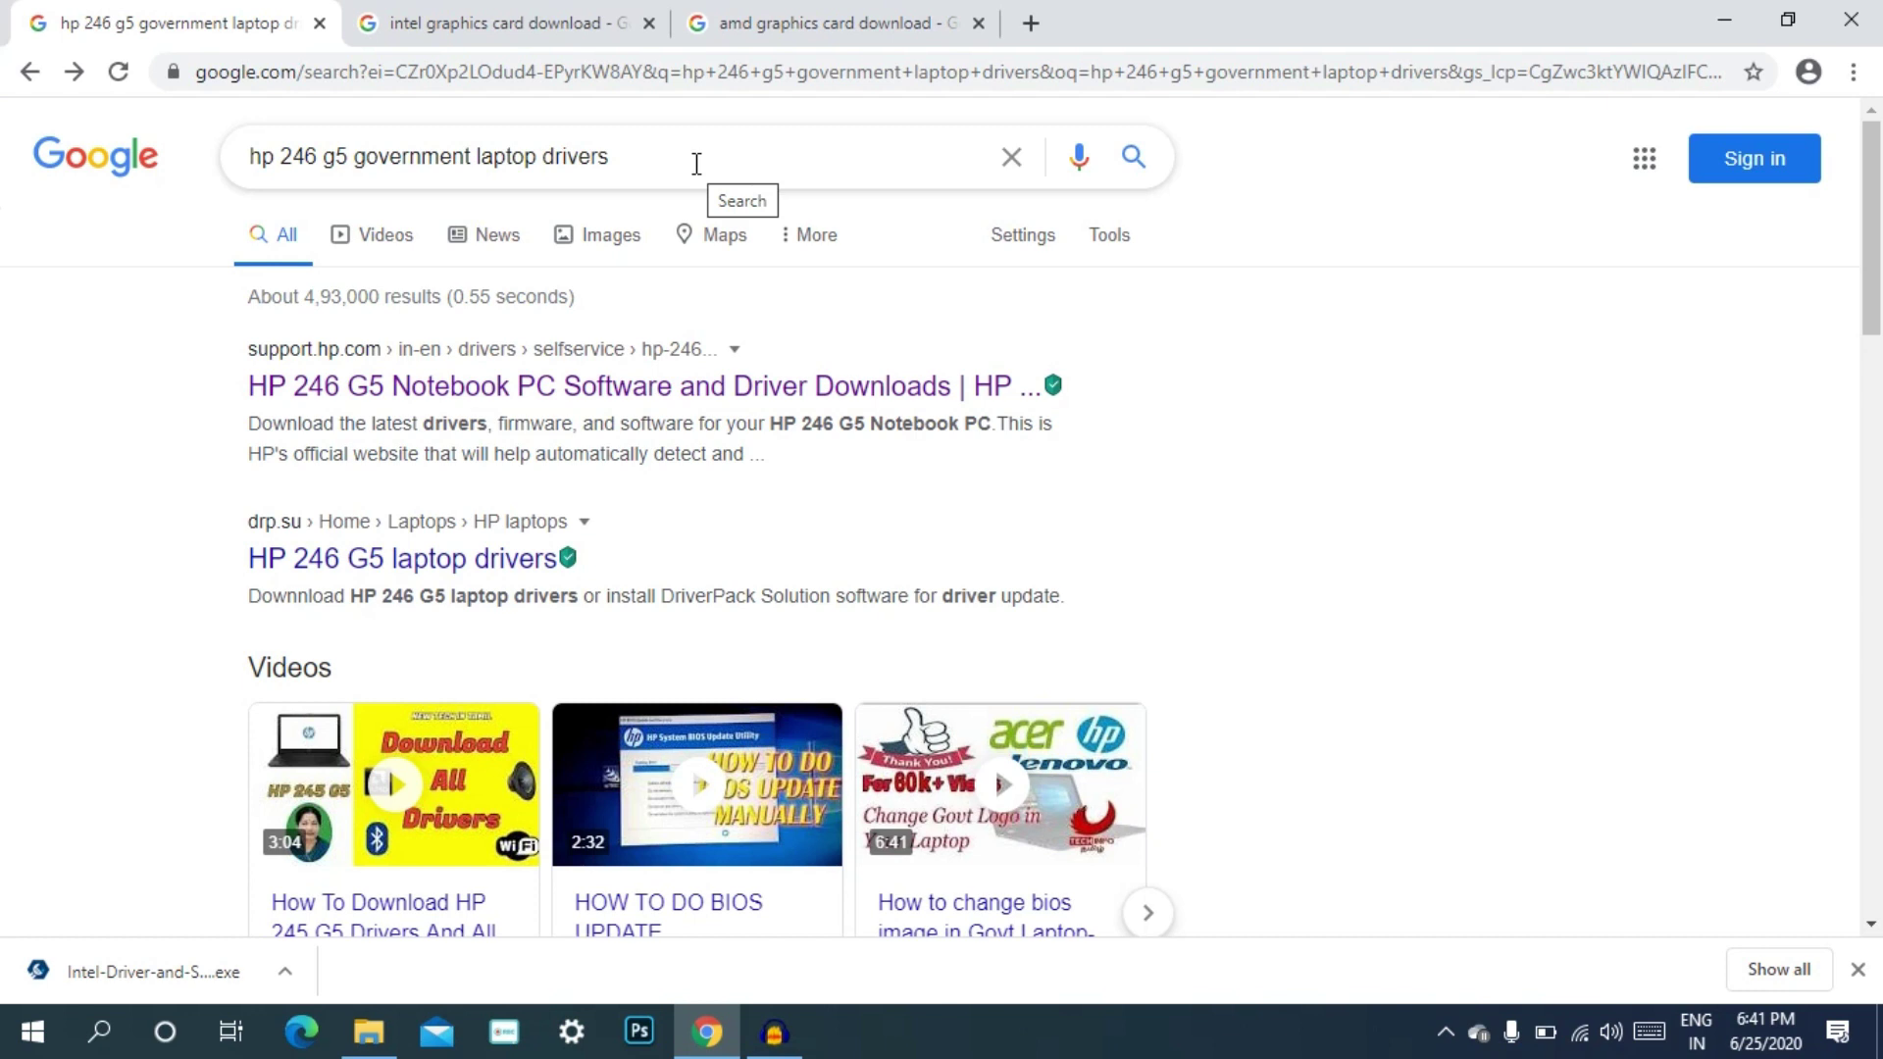
Open the HP 246 G5 driver page and browse its Windows 10 64-bit driver categories
left_click(647, 389)
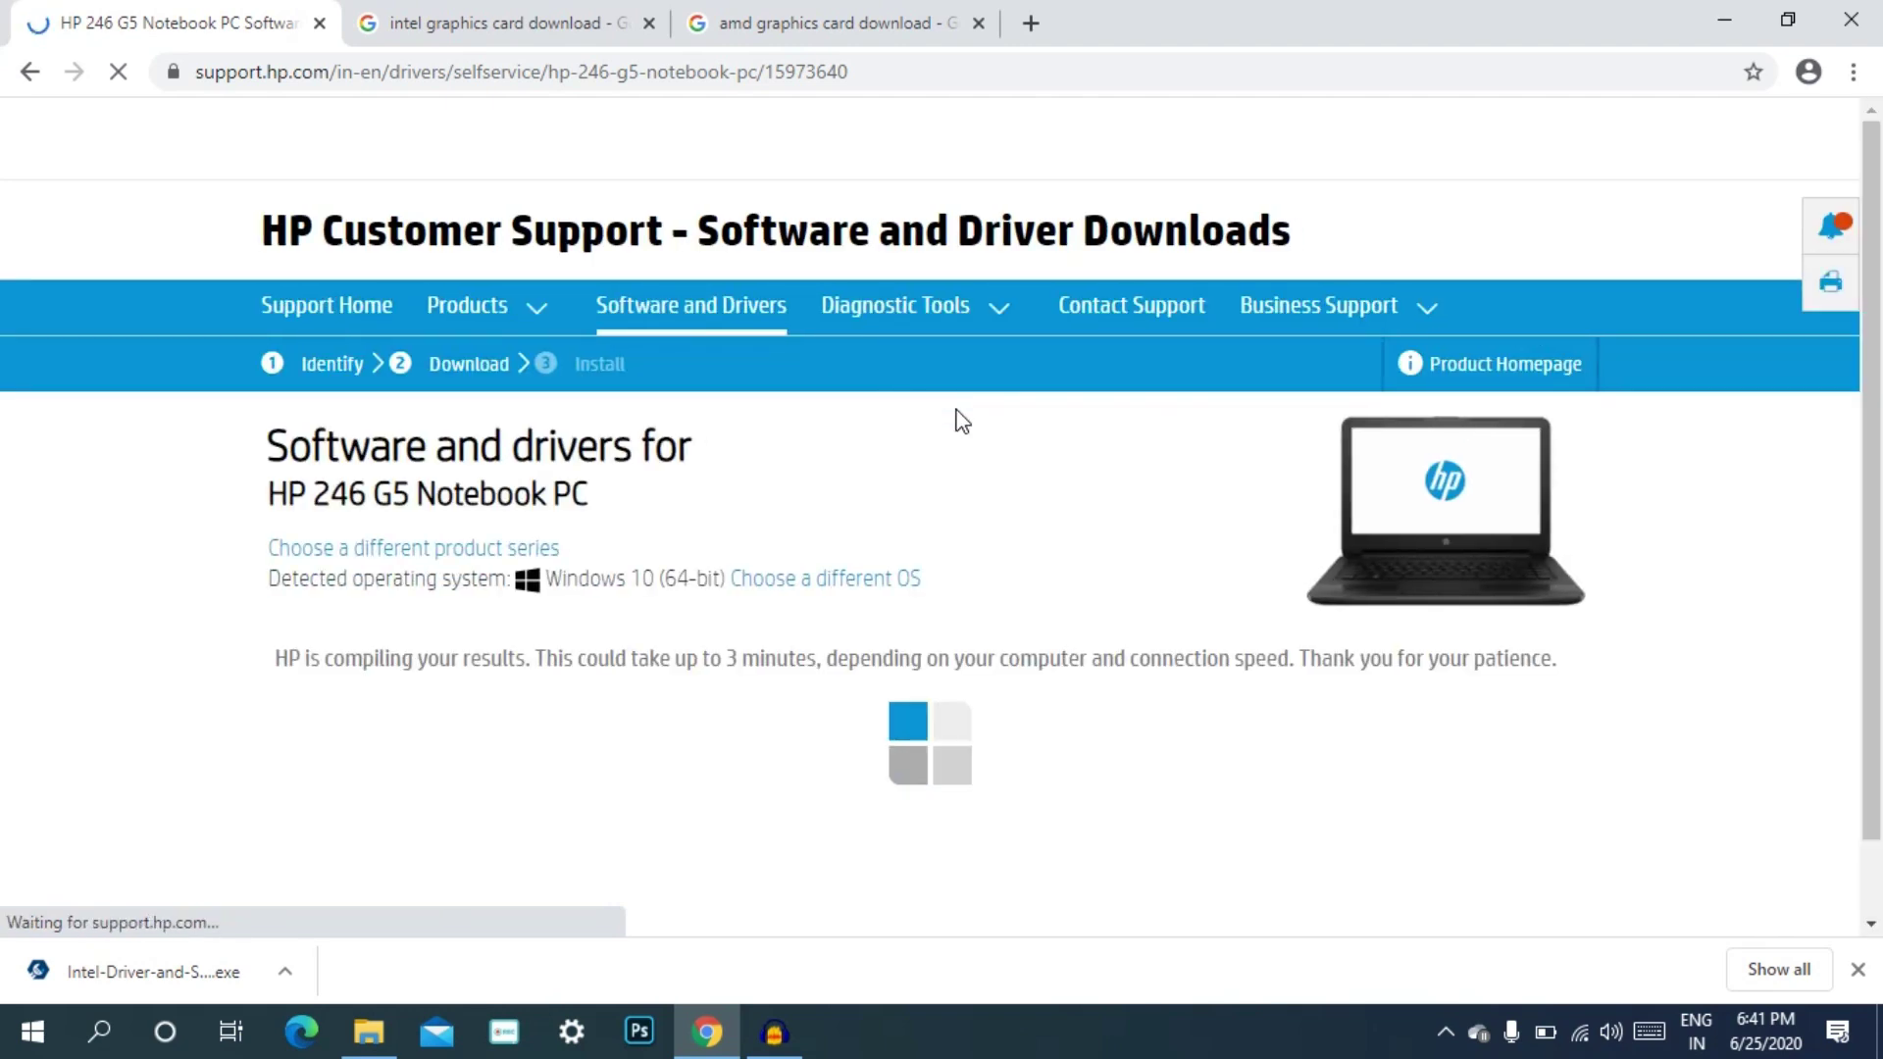
scroll(948, 455, "down", 1)
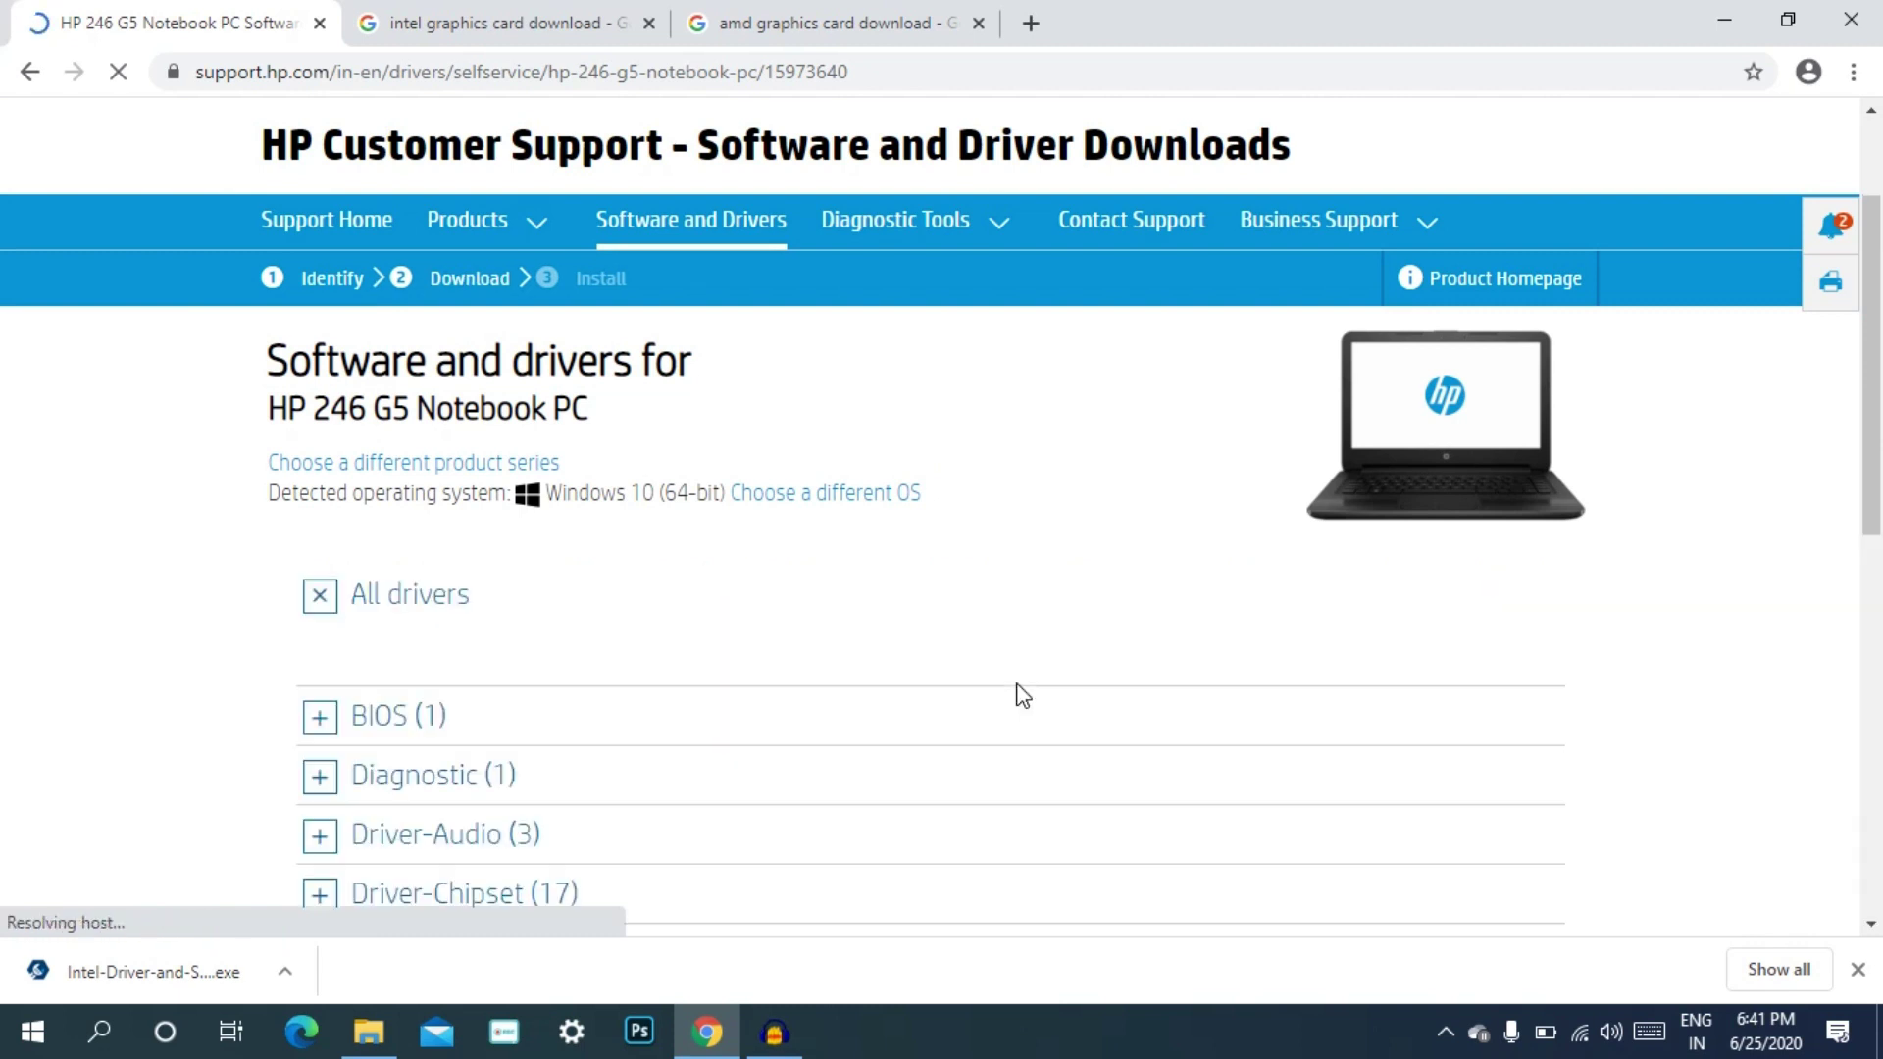
scroll(1020, 695, "down", 1)
scroll(1021, 694, "down", 3)
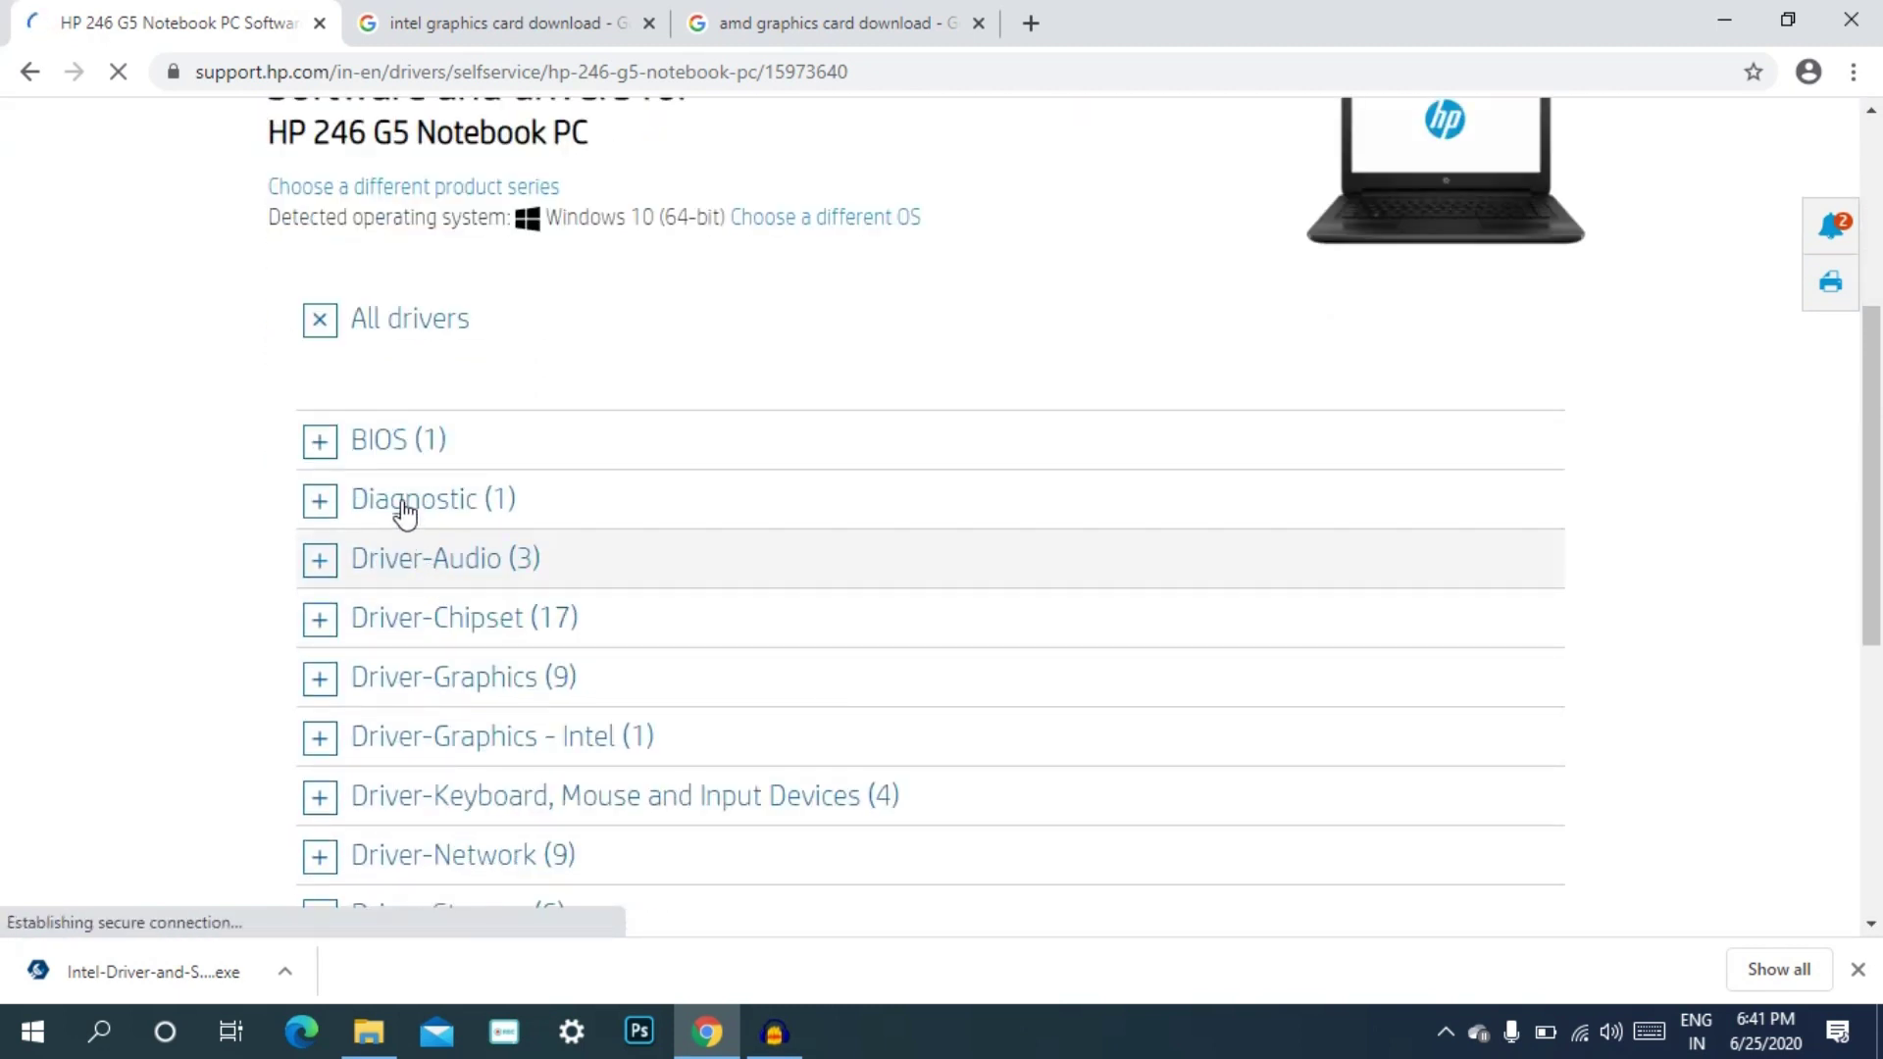
scroll(533, 475, "down", 2)
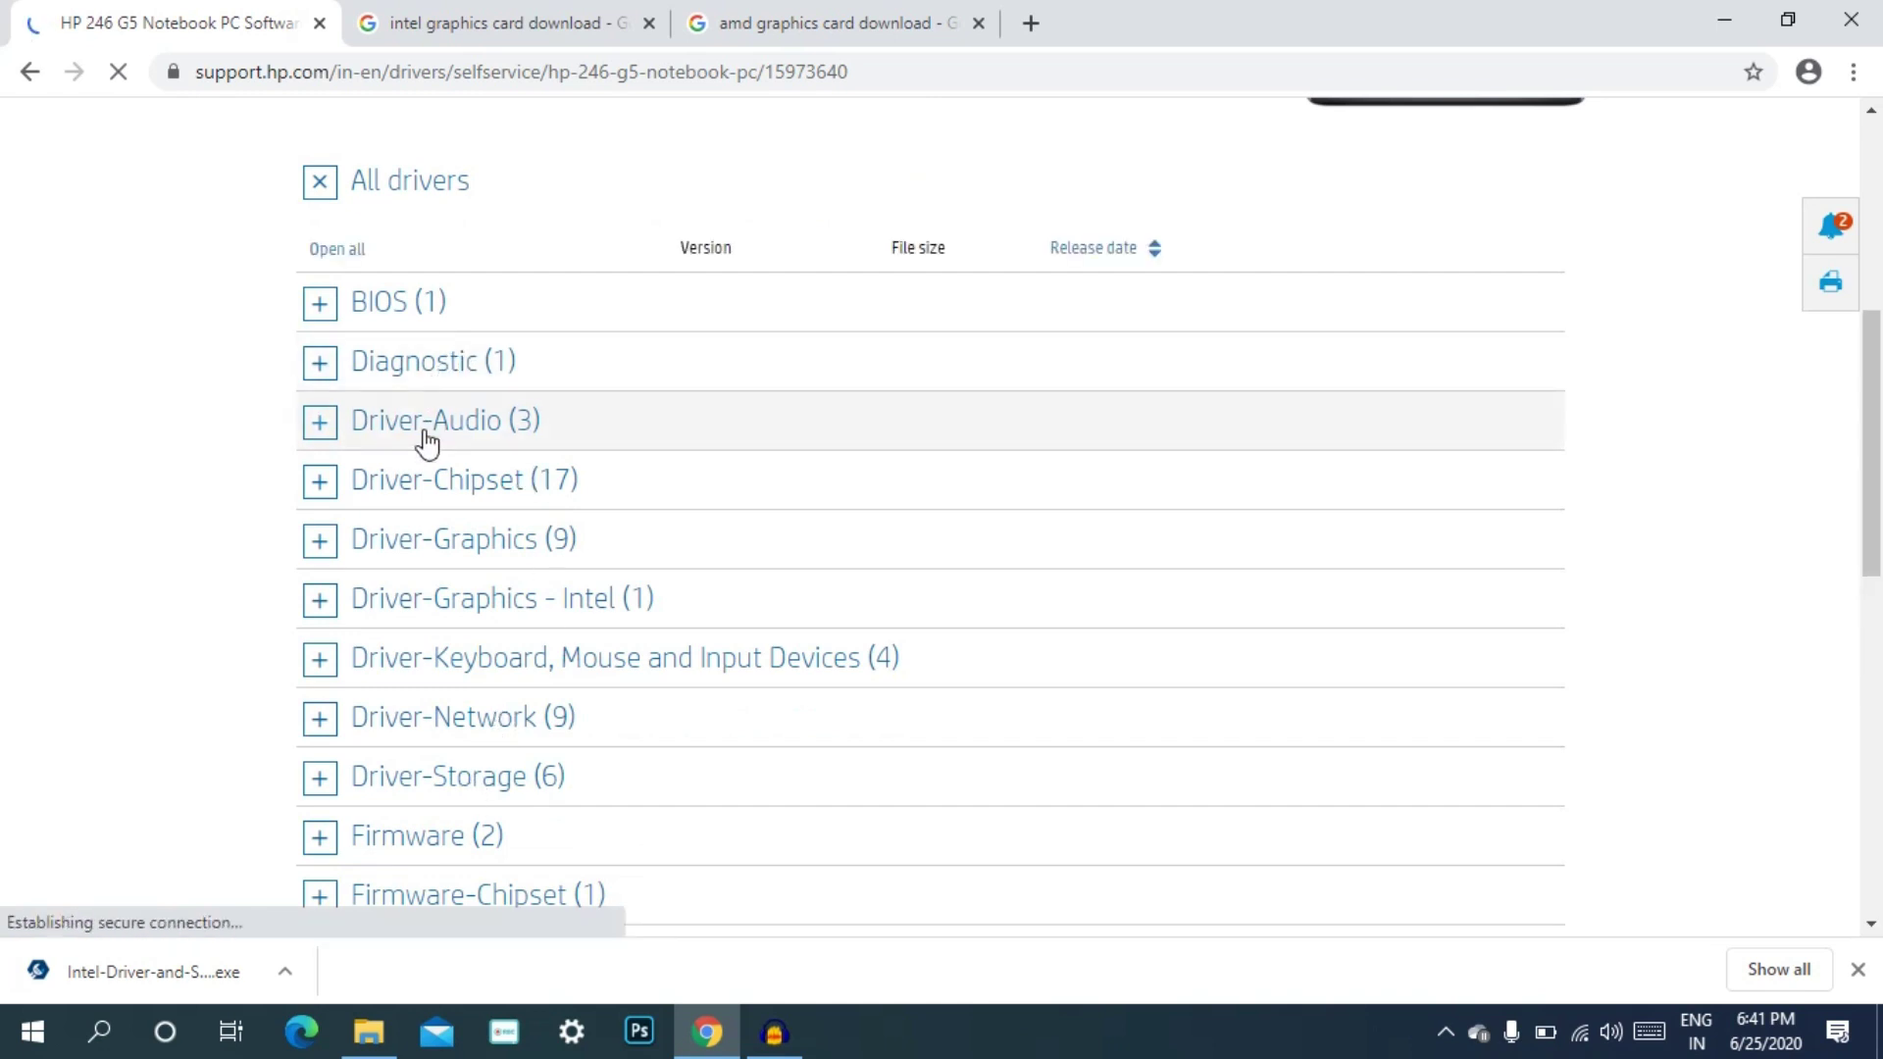
scroll(431, 431, "down", 2)
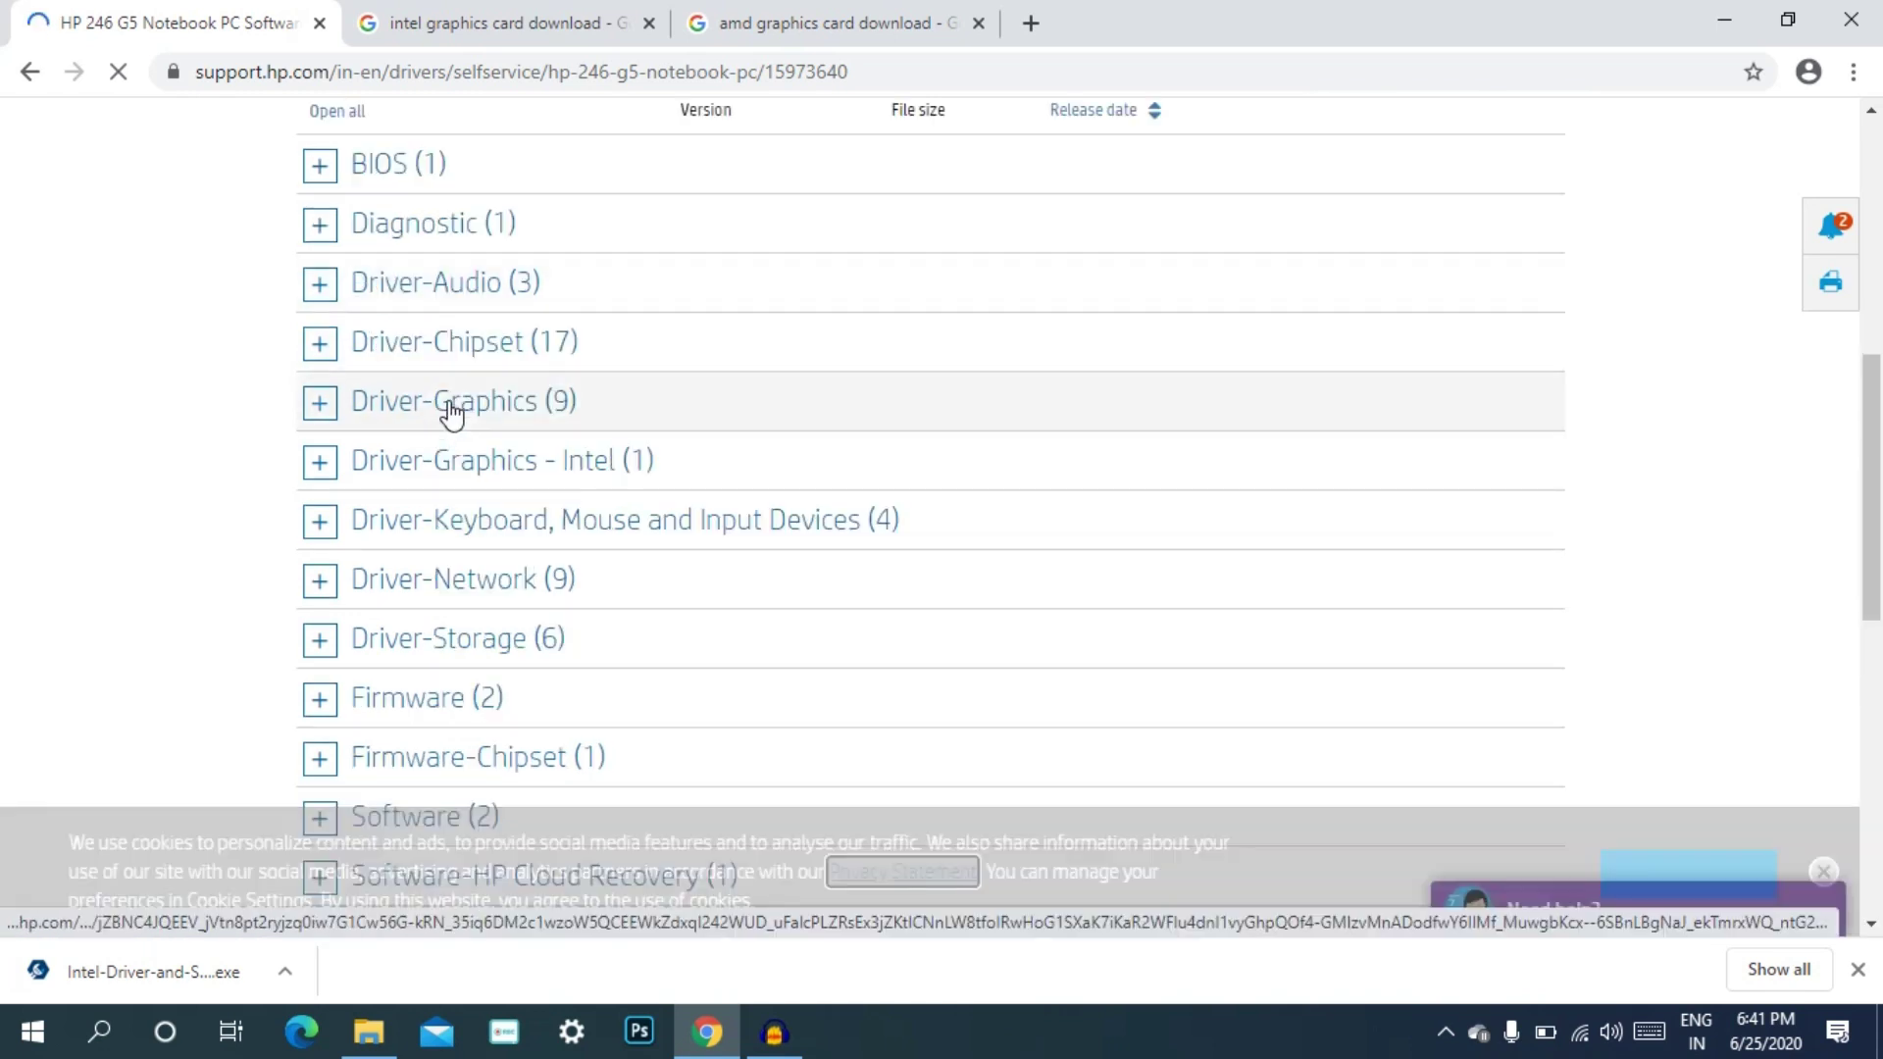
scroll(456, 436, "down", 1)
scroll(462, 500, "down", 1)
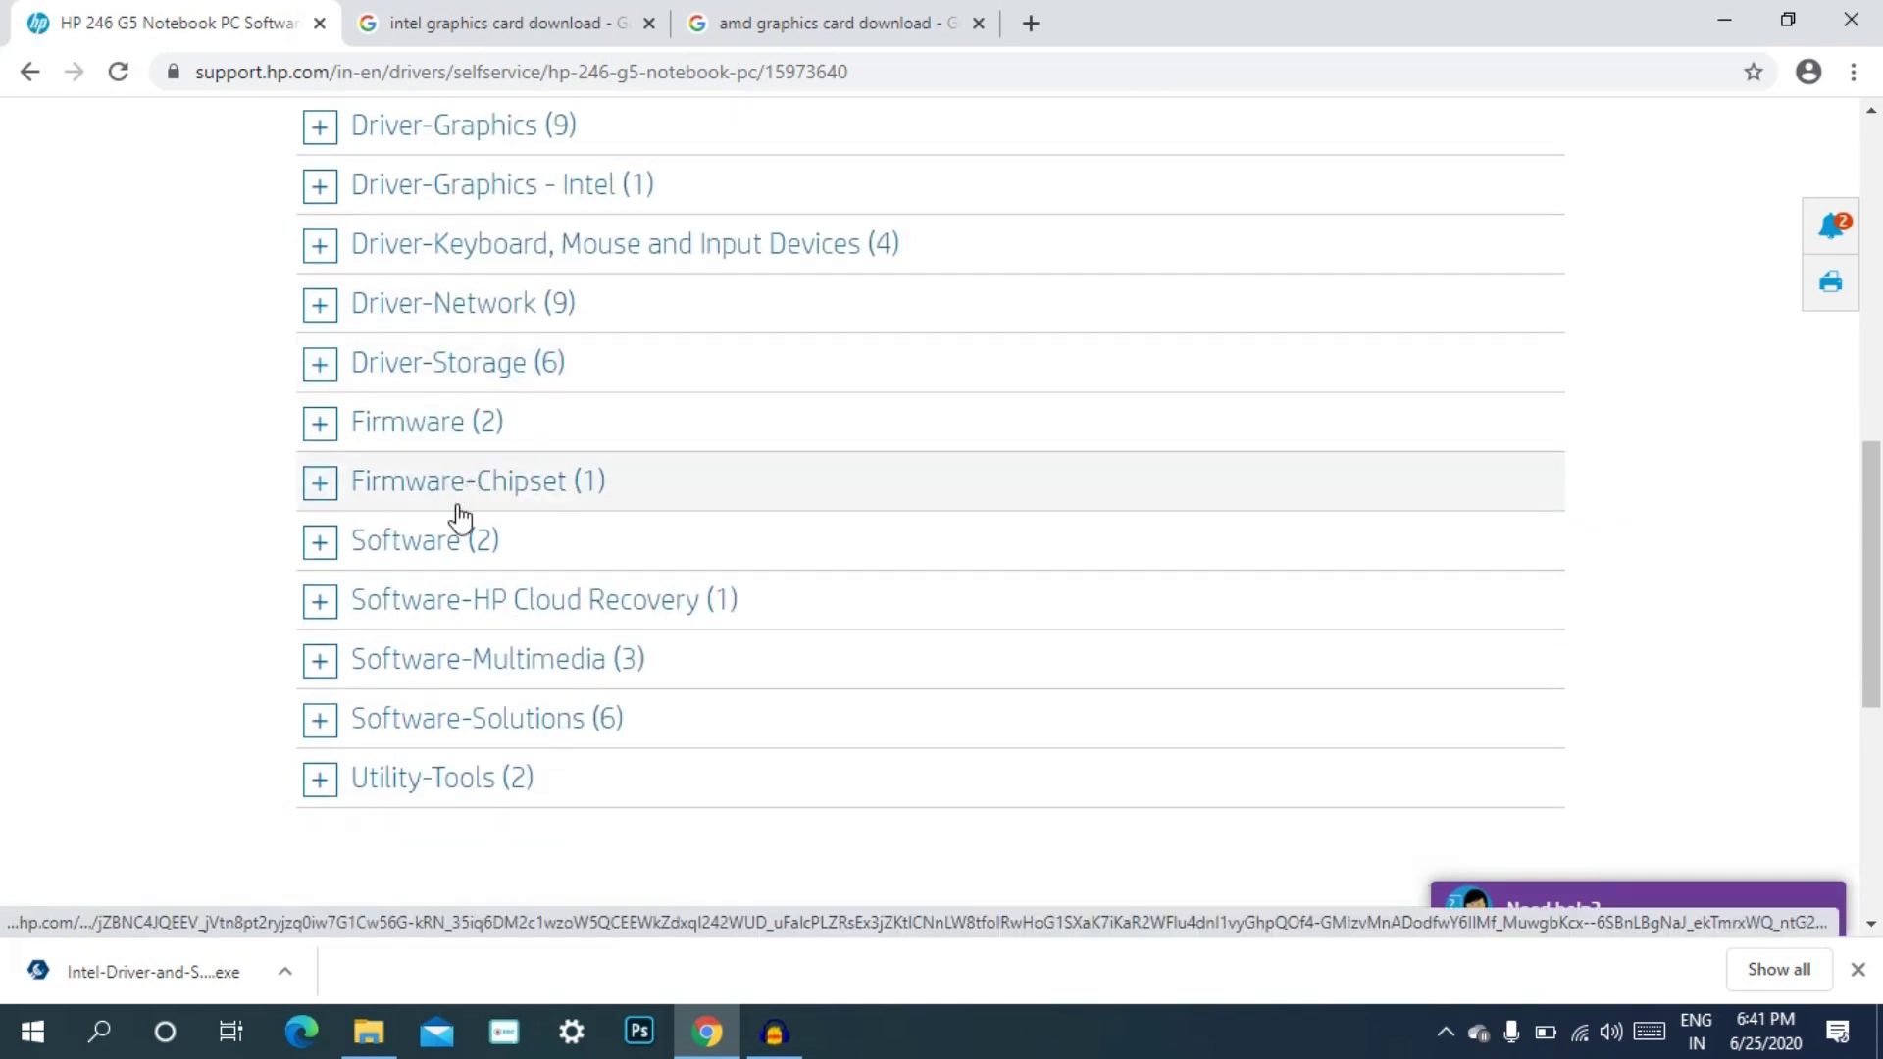
scroll(442, 461, "up", 3)
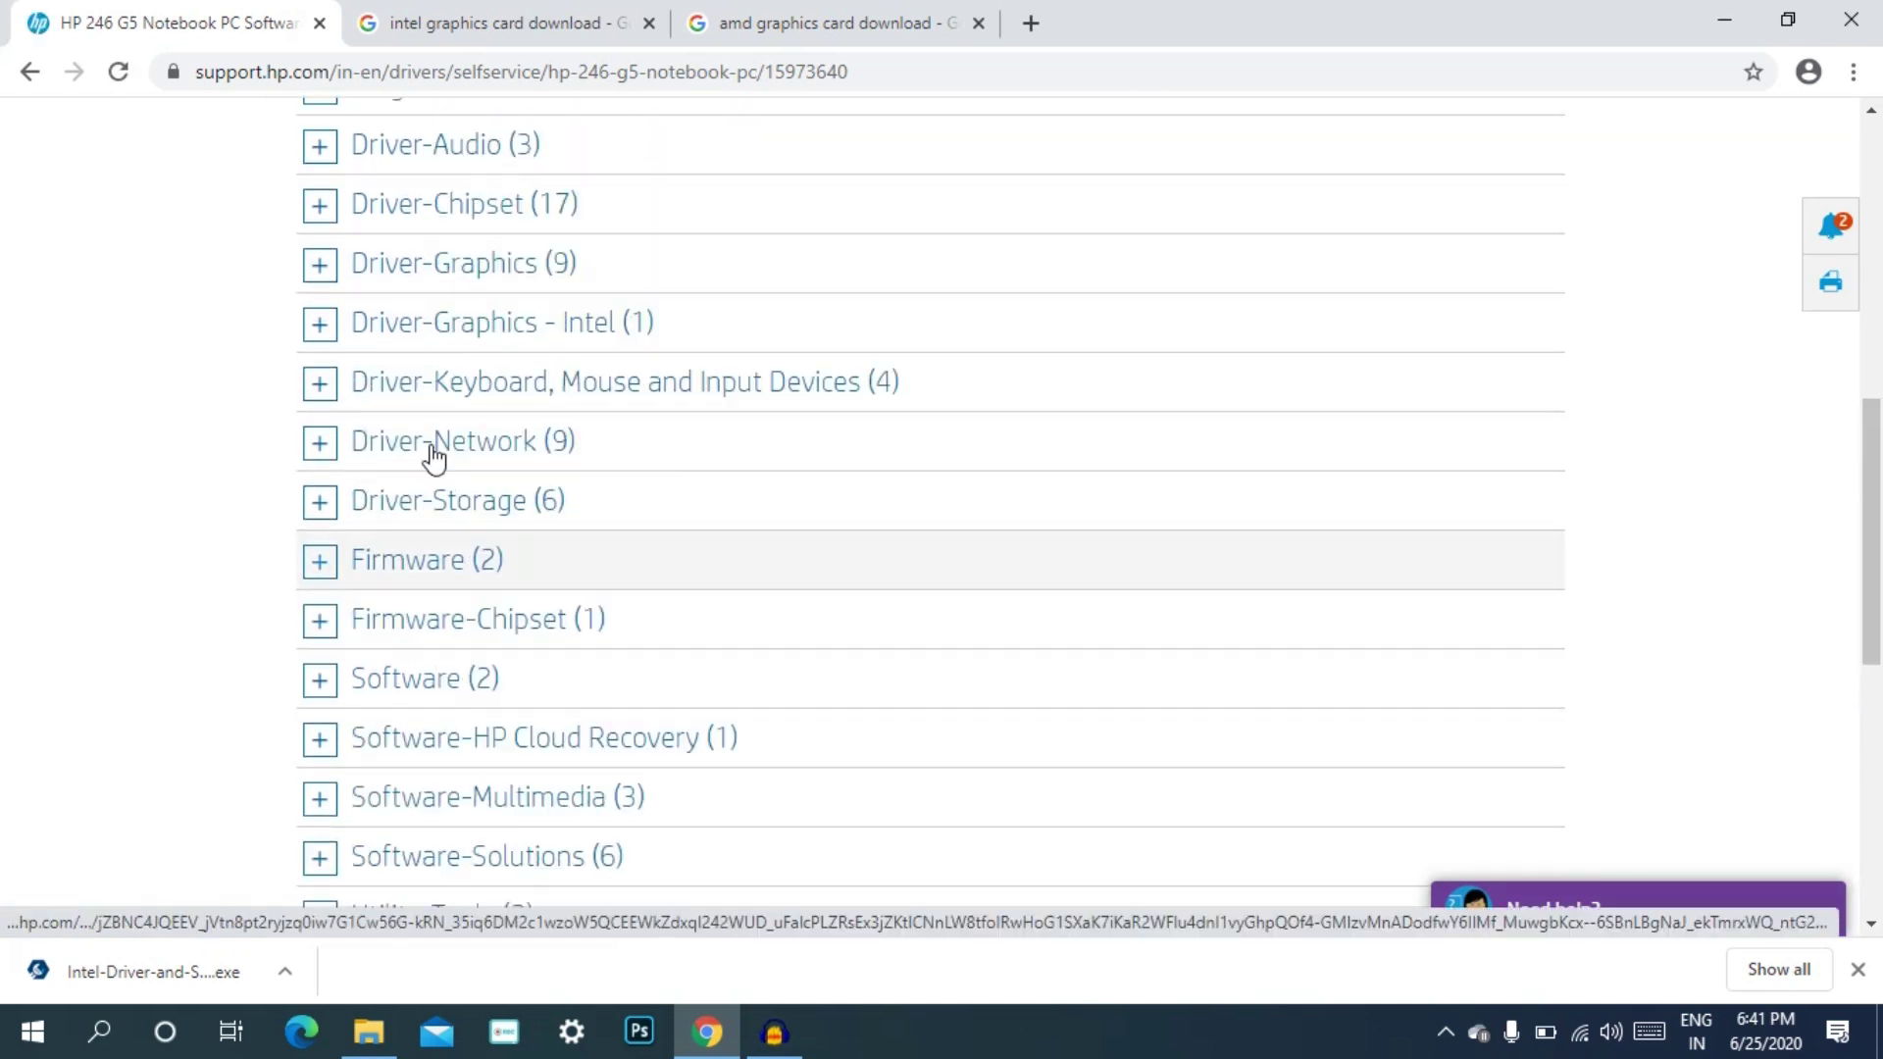
Expand the BIOS, Diagnostic and Driver-Audio lists, then minimize Chrome to the desktop
left_click(324, 304)
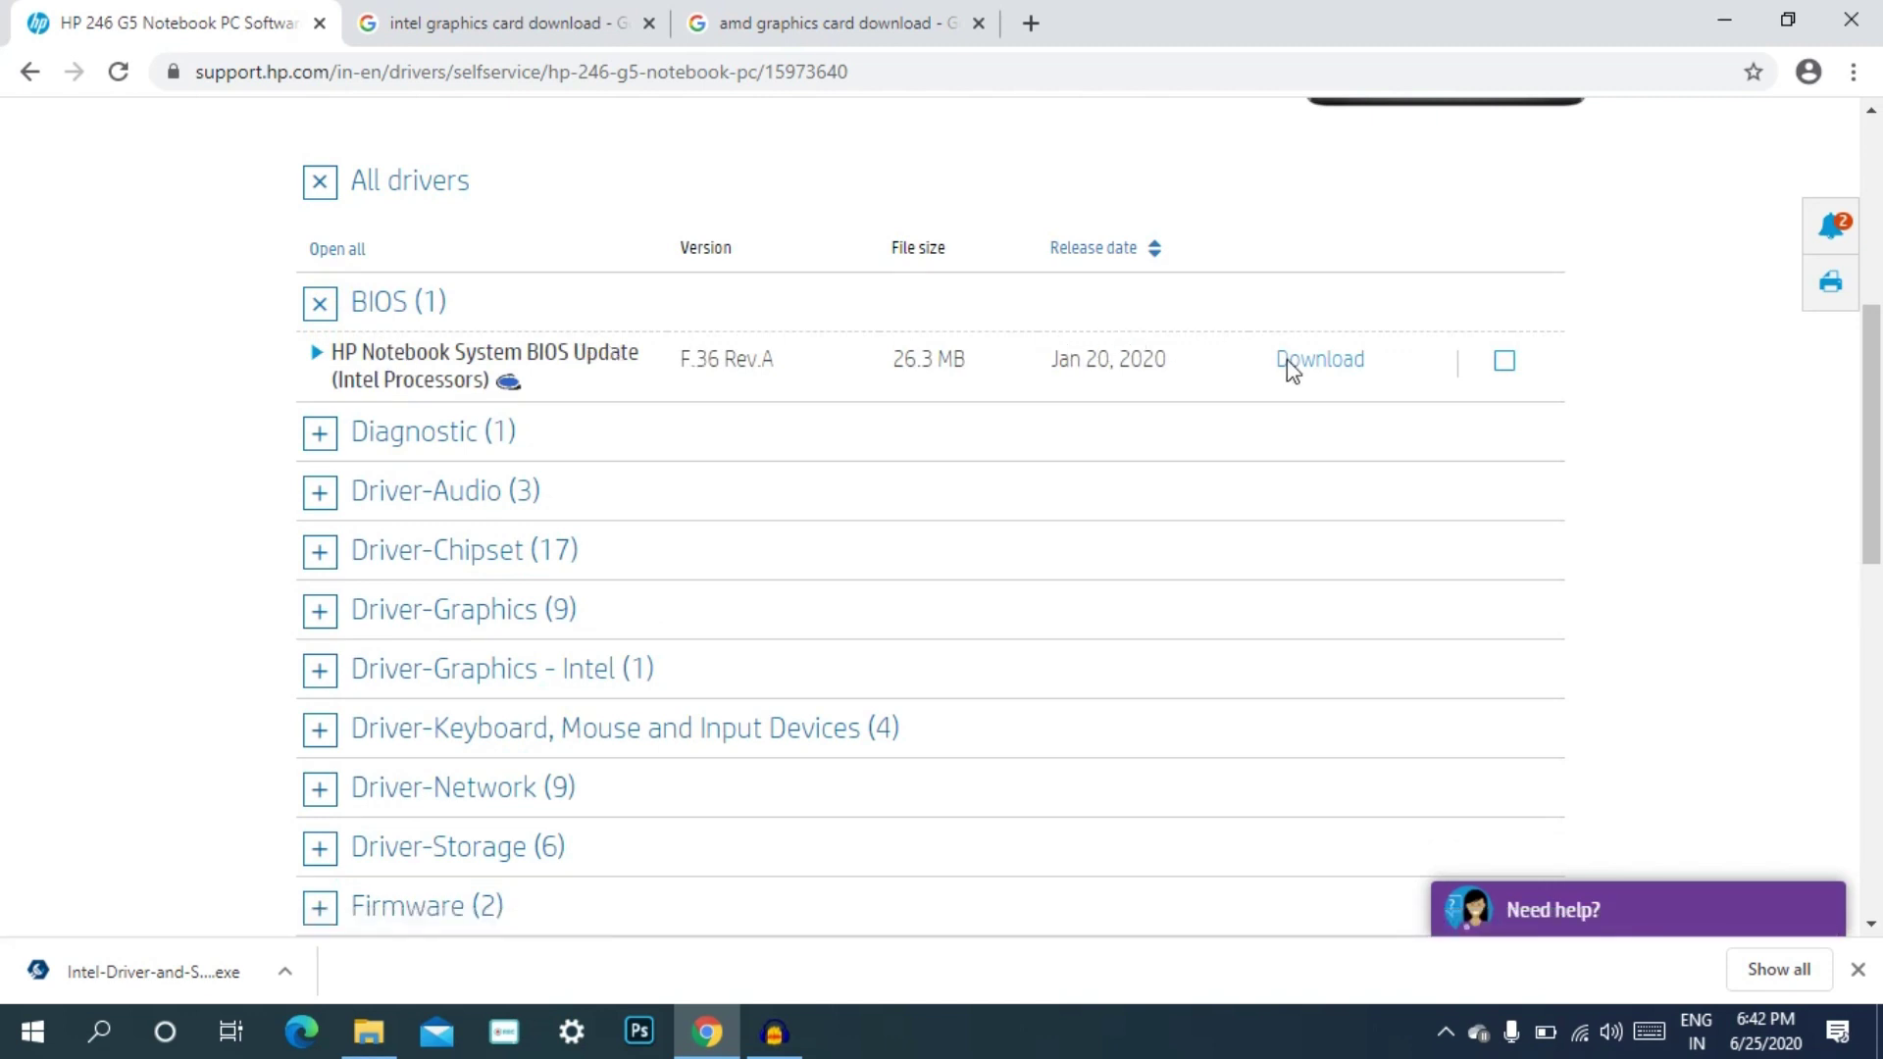
left_click(409, 444)
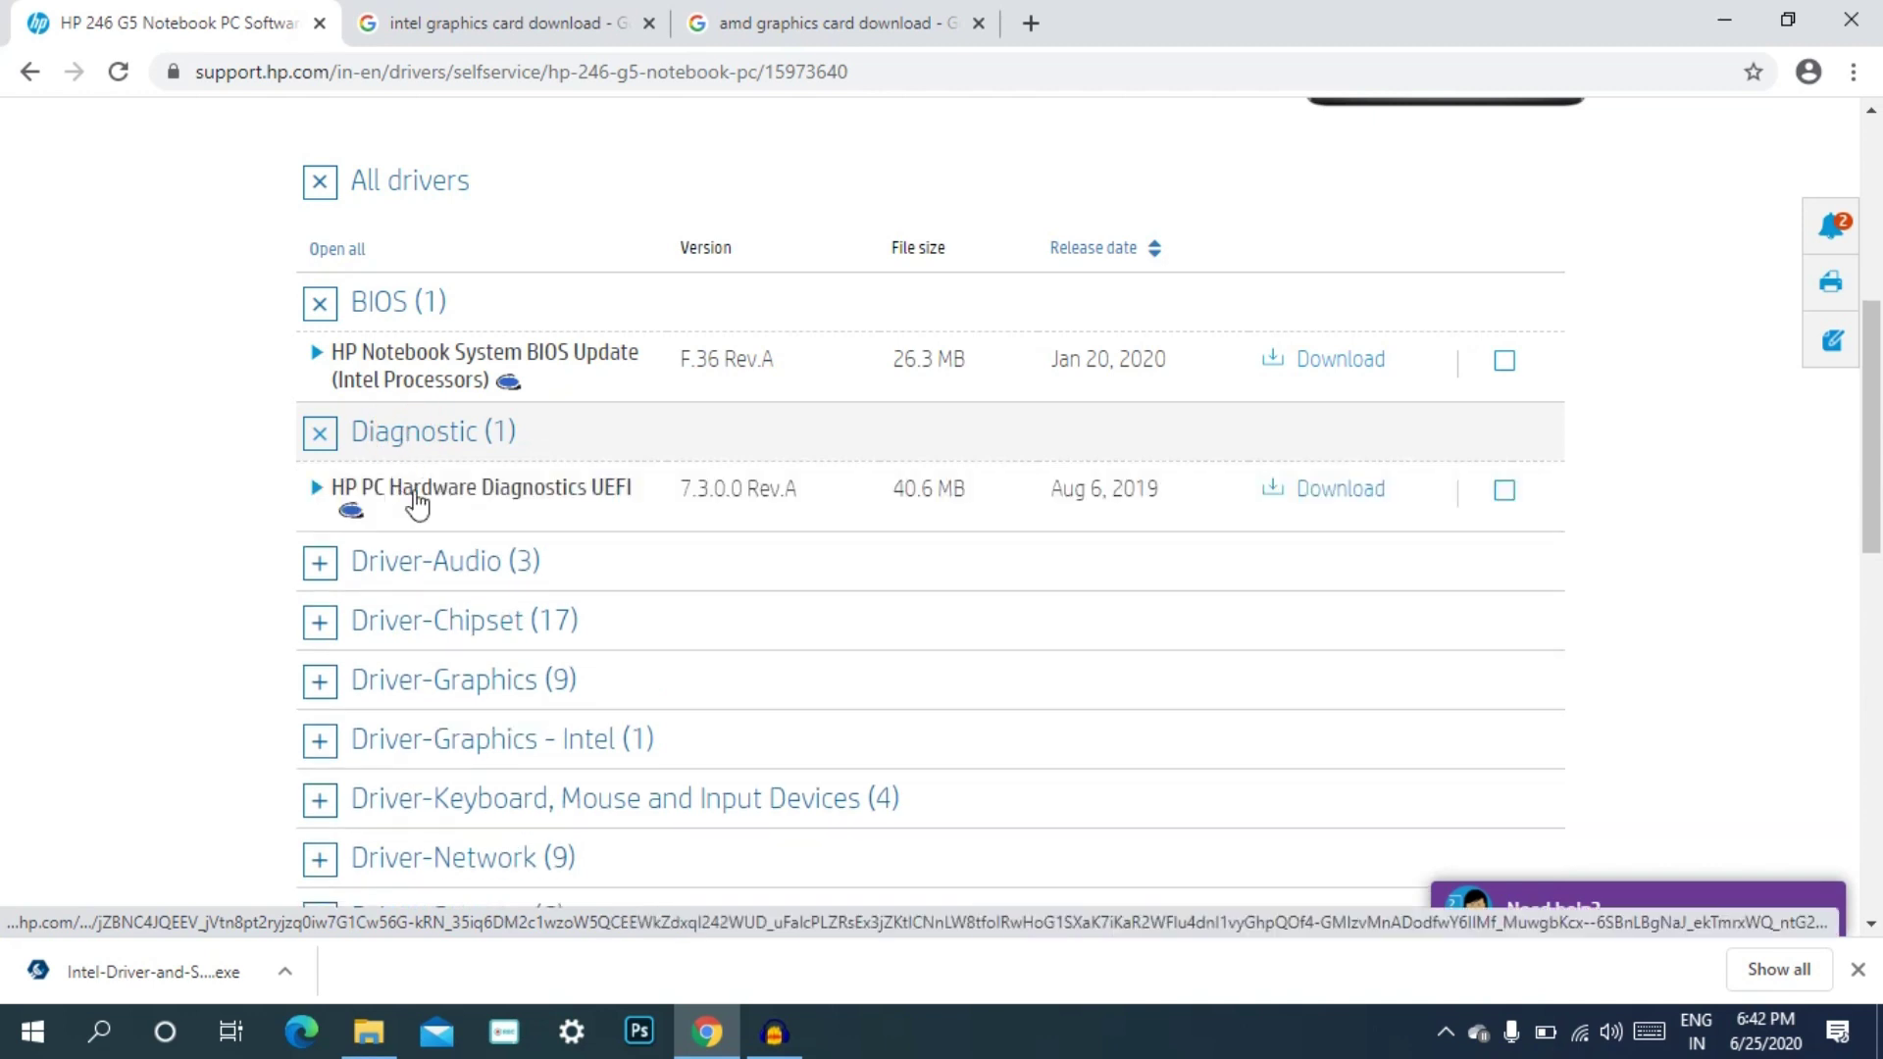
left_click(500, 579)
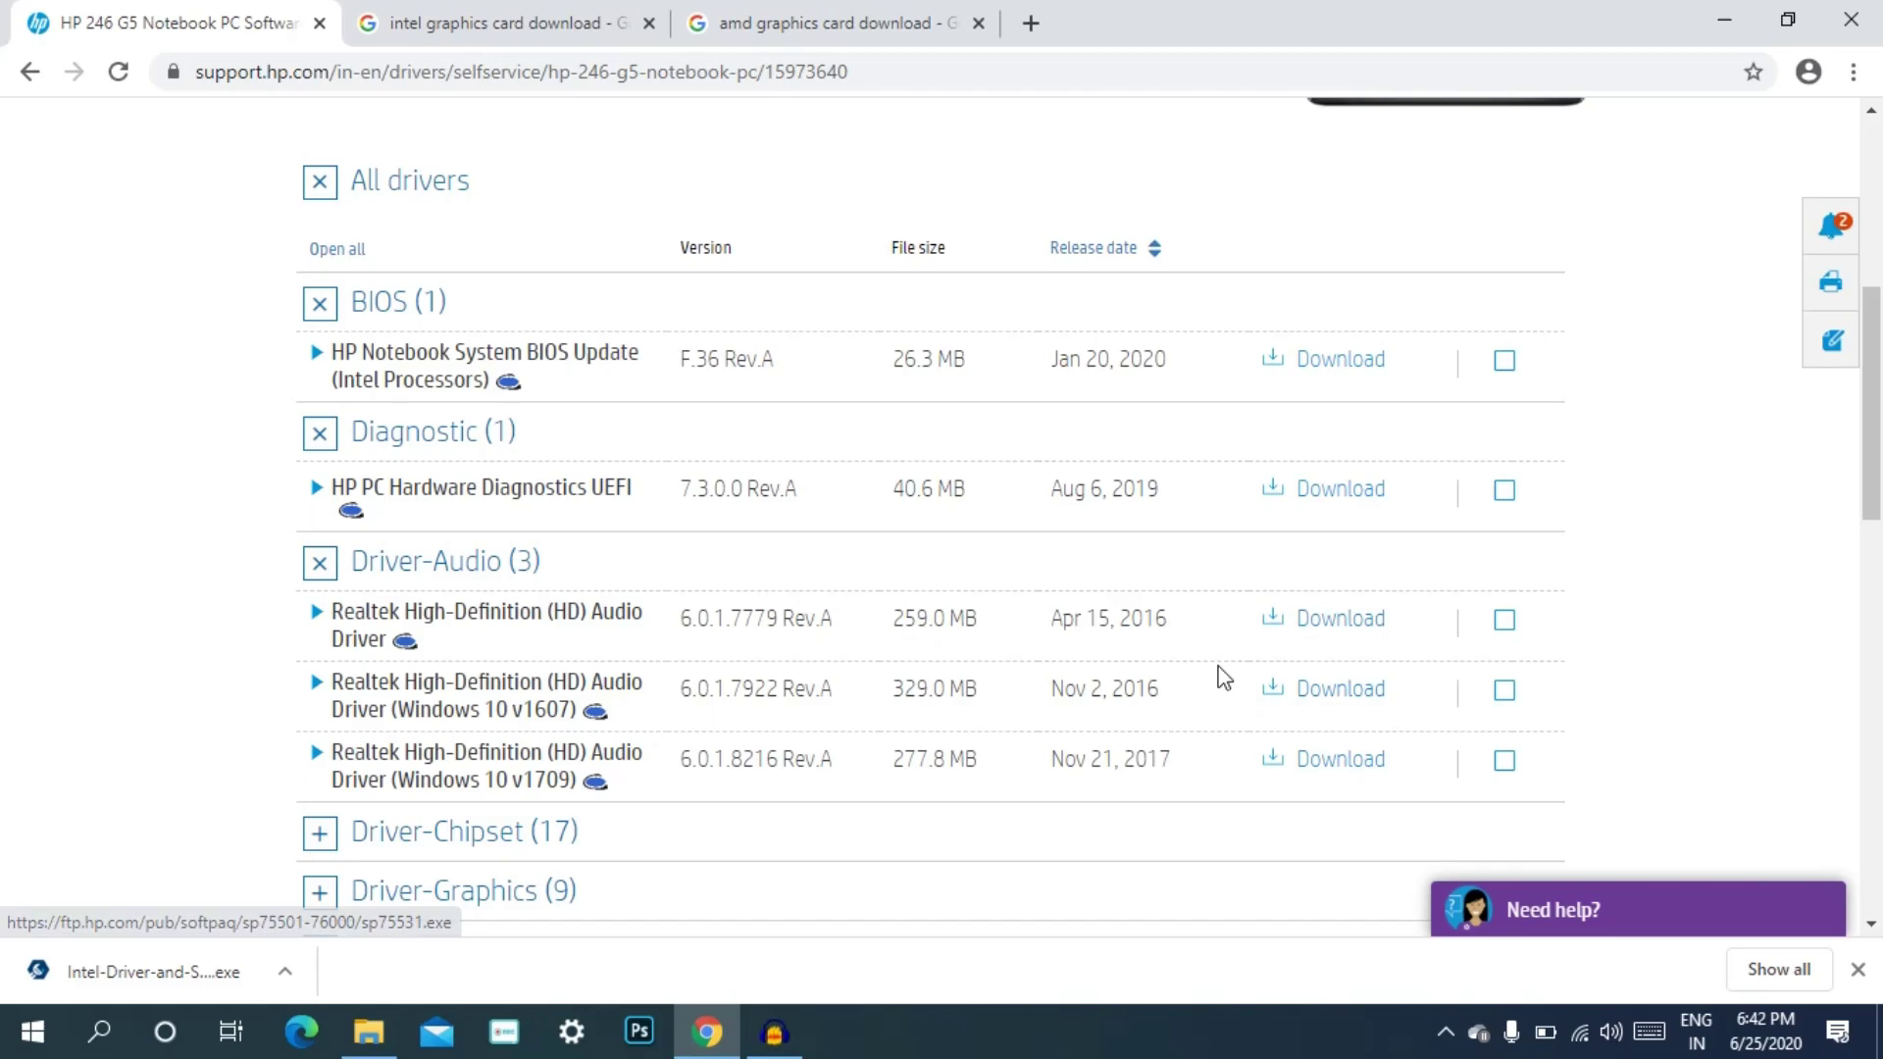
left_click(1725, 20)
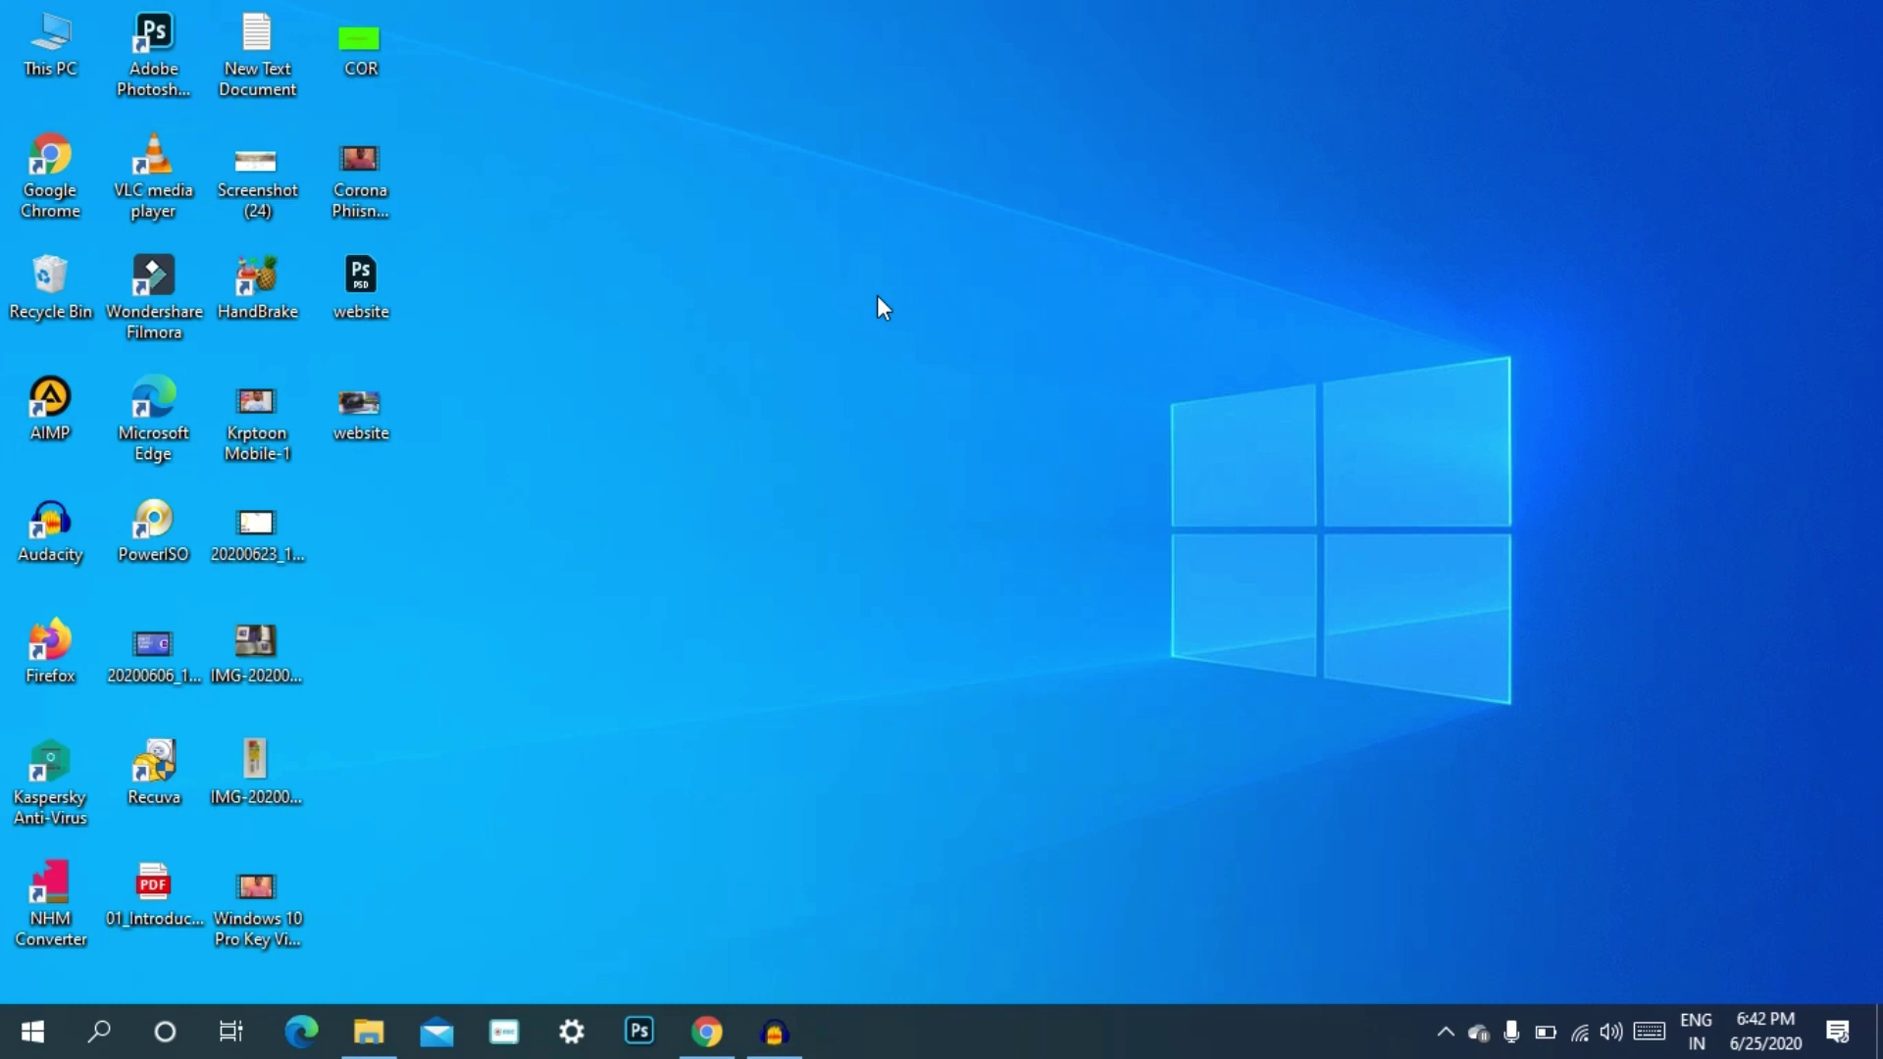
Return to Chrome, open Intel's Downloads for Graphics page, and show the downloaded installer's options
left_click(706, 1030)
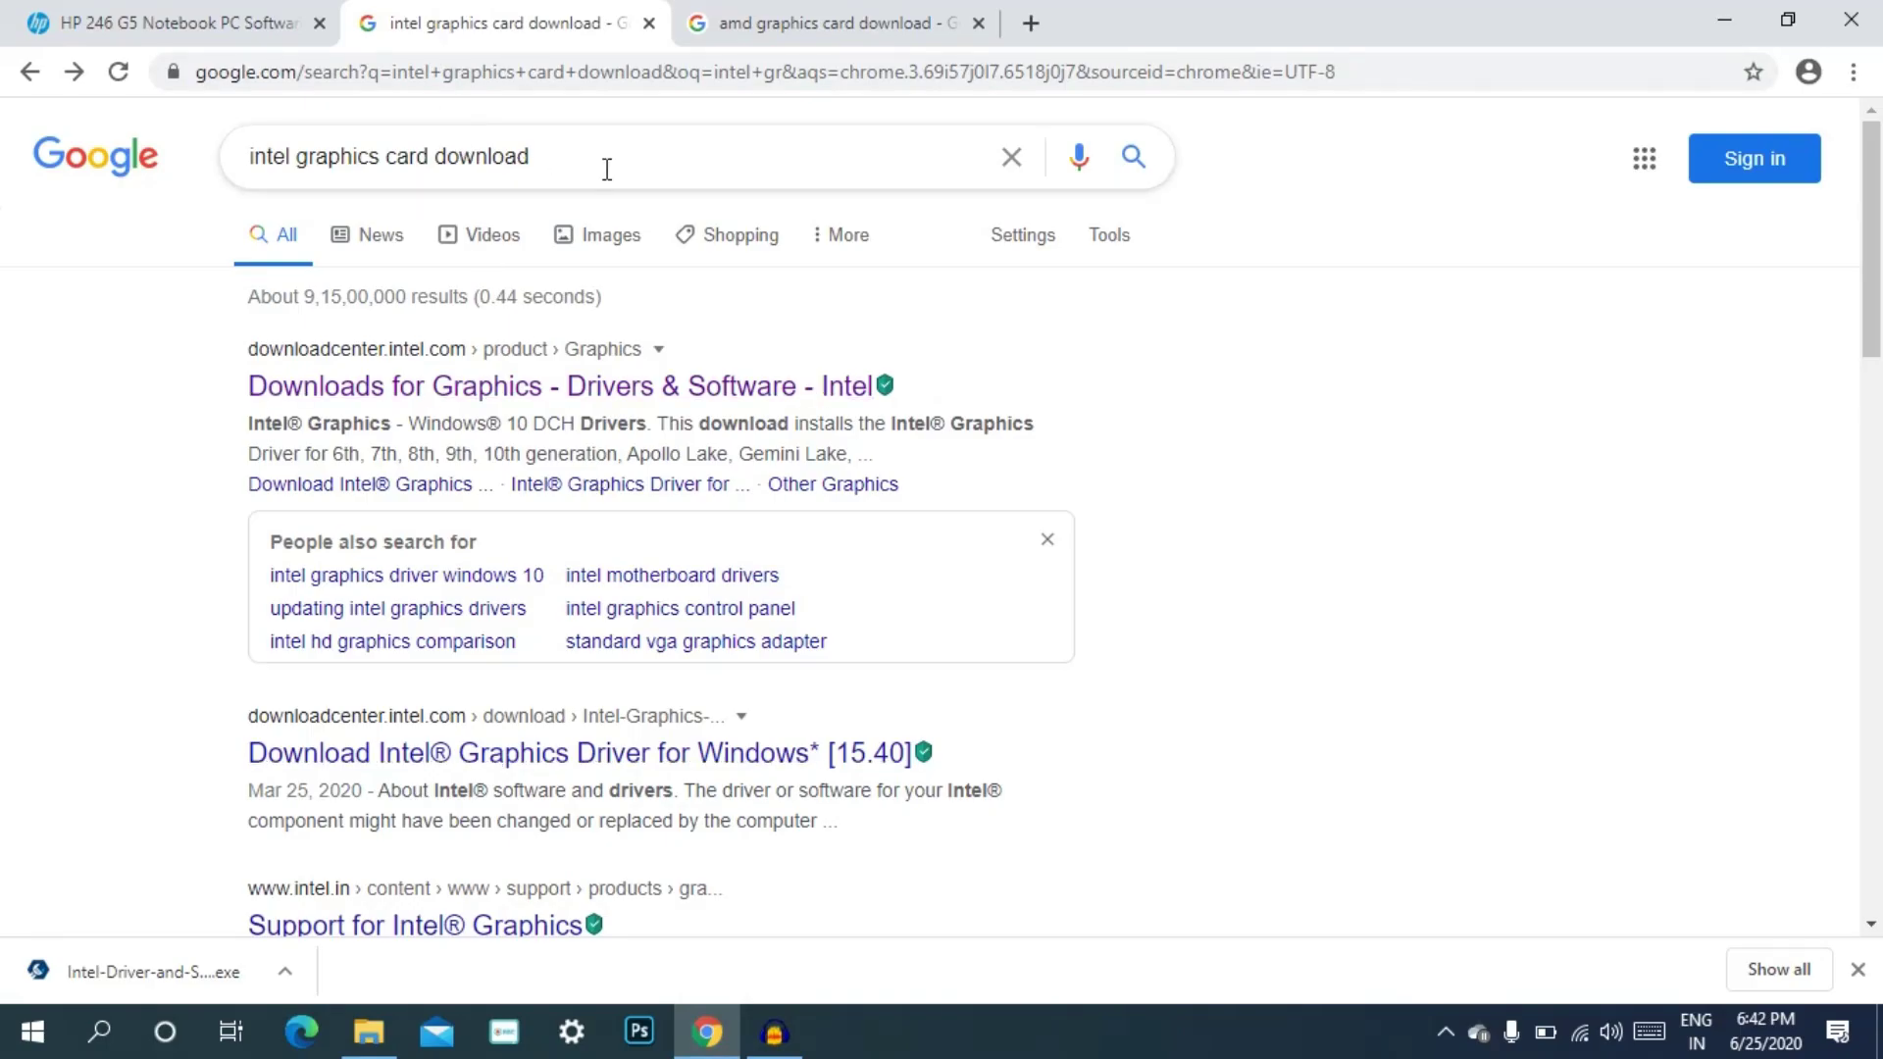
left_click(507, 397)
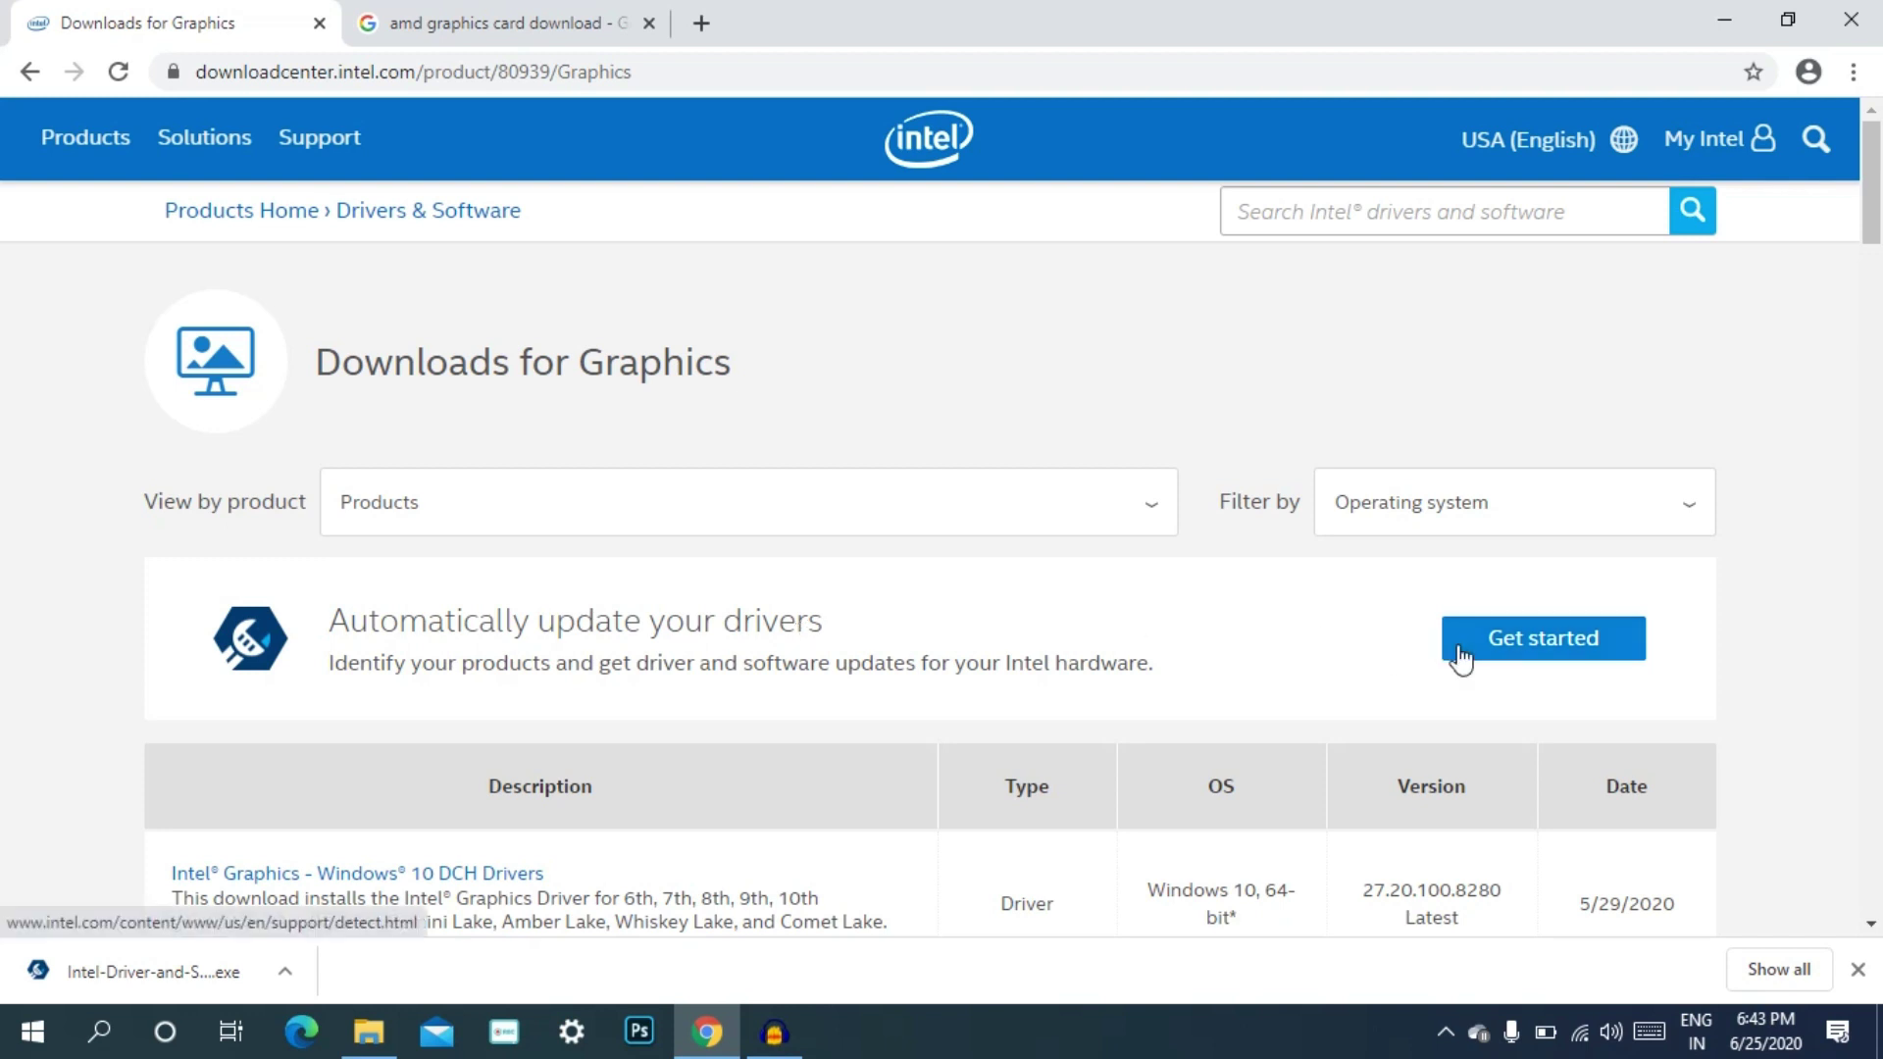
left_click(303, 973)
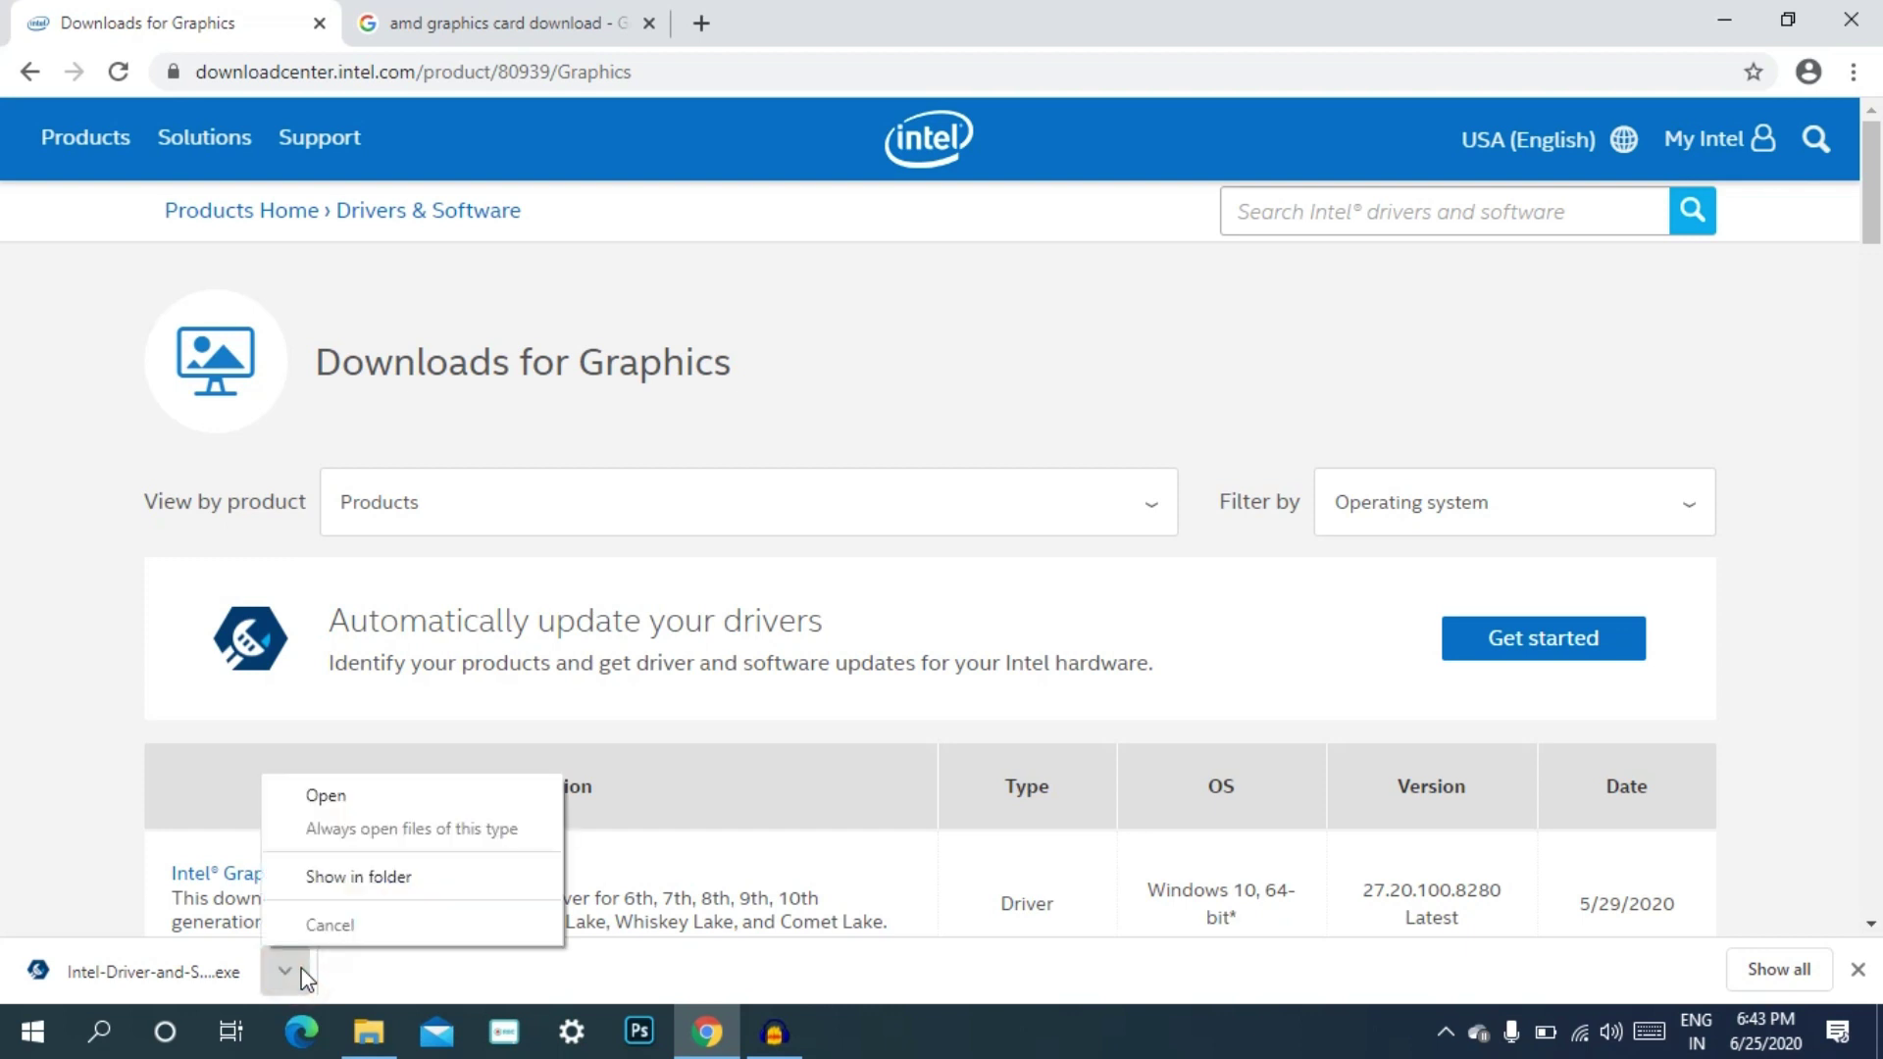
Run the Intel installer to uninstall the existing Driver & Support Assistant, then reopen Downloads
left_click(327, 876)
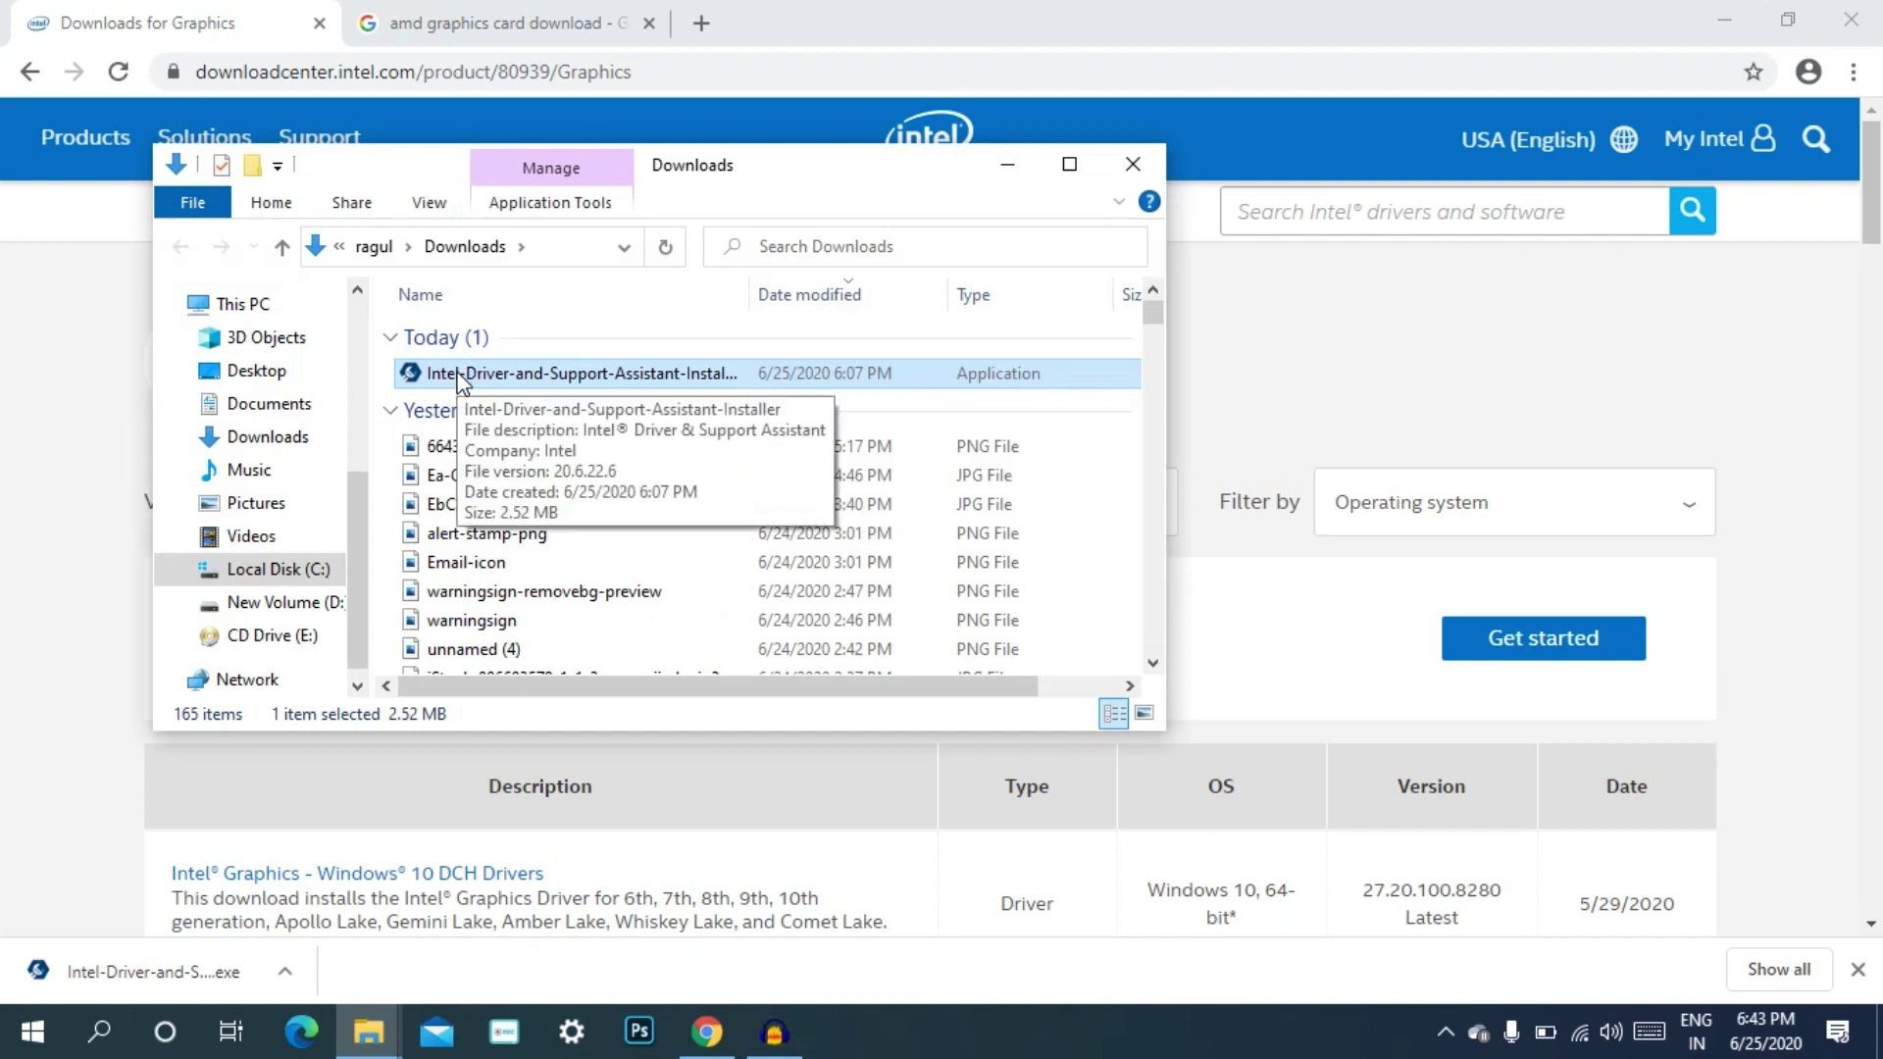
double_click(461, 375)
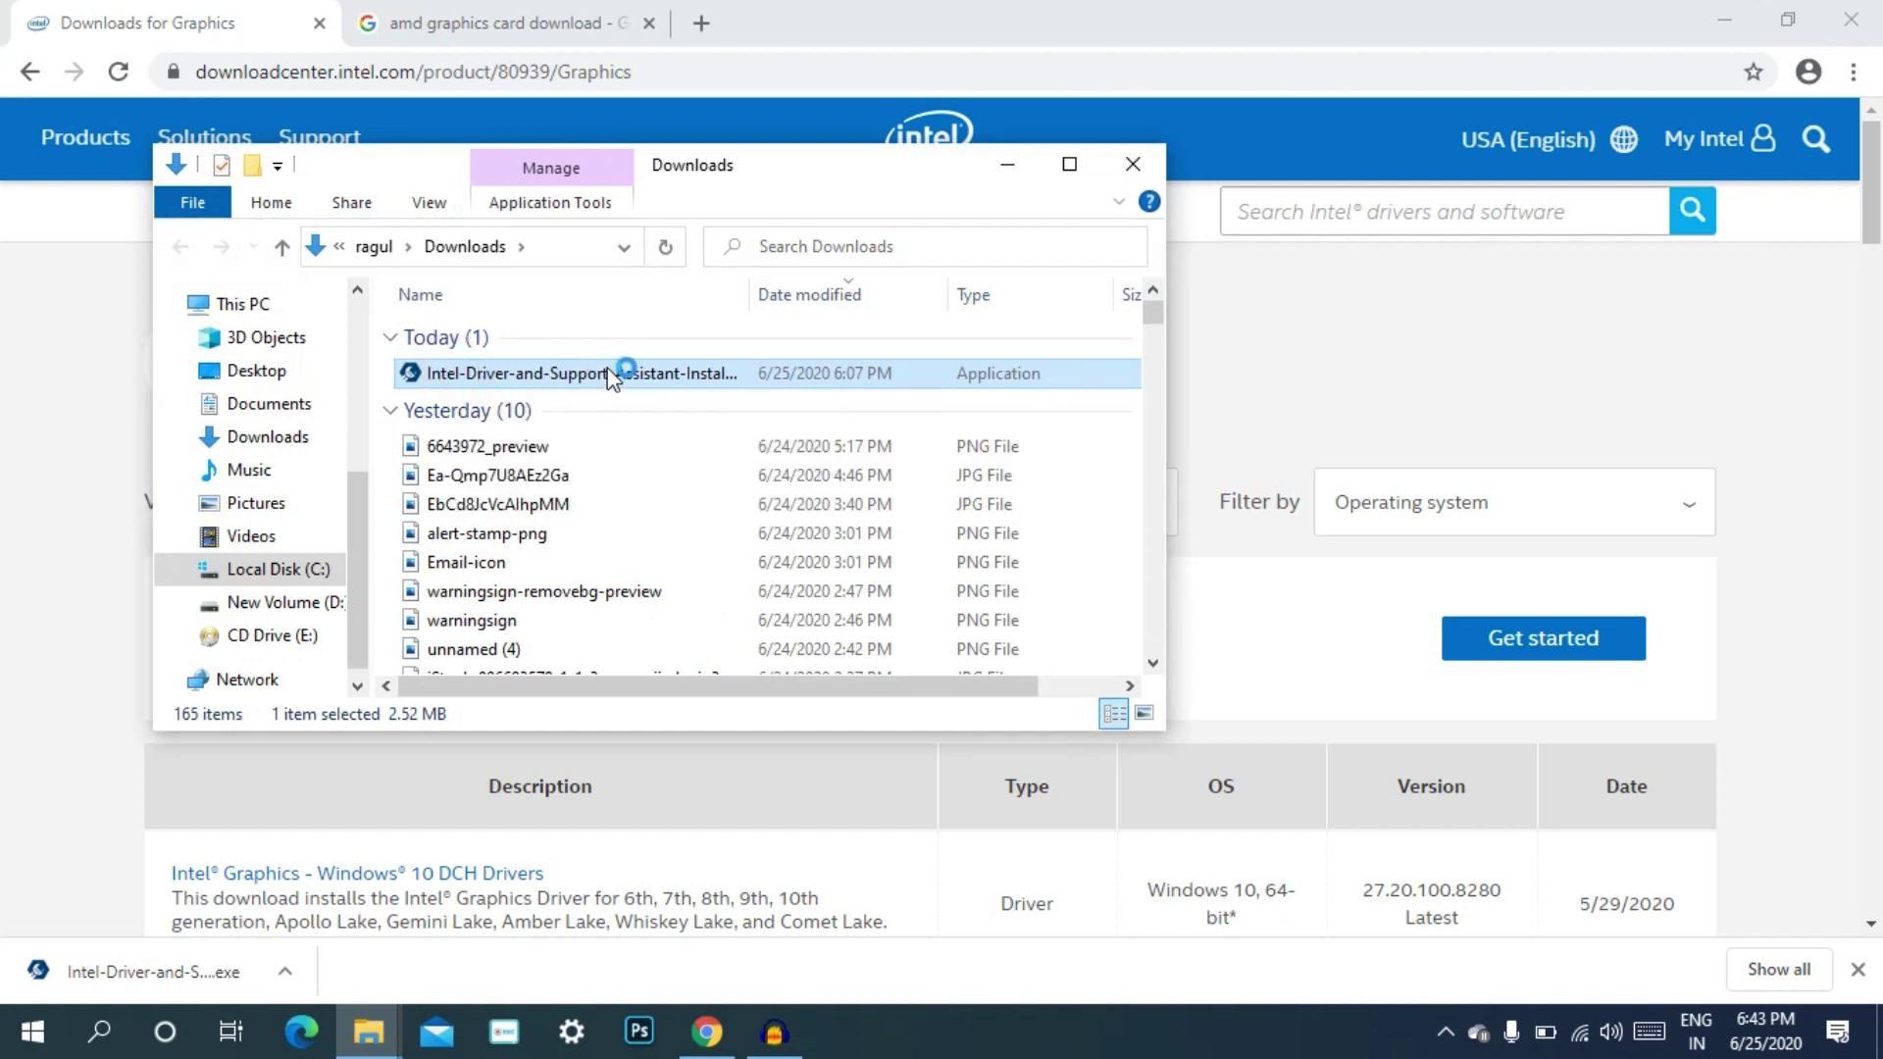
left_click(1133, 164)
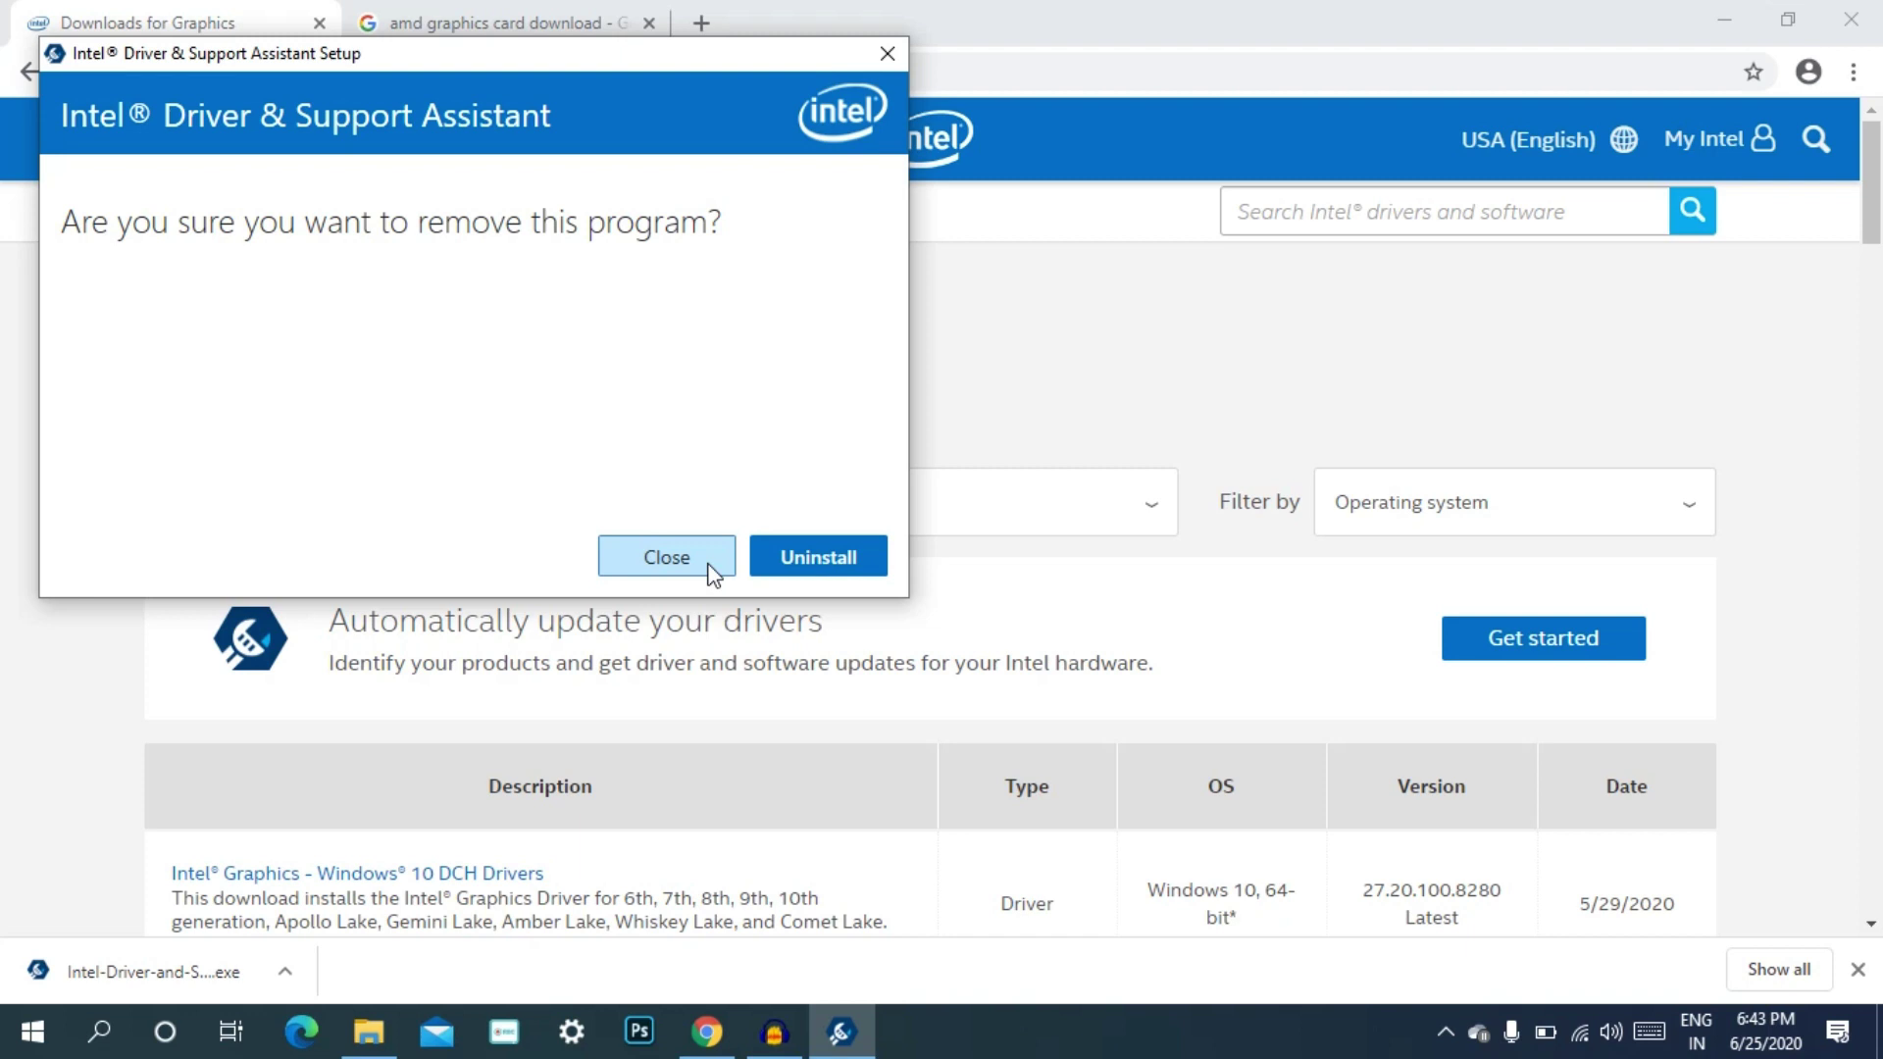
left_click(765, 559)
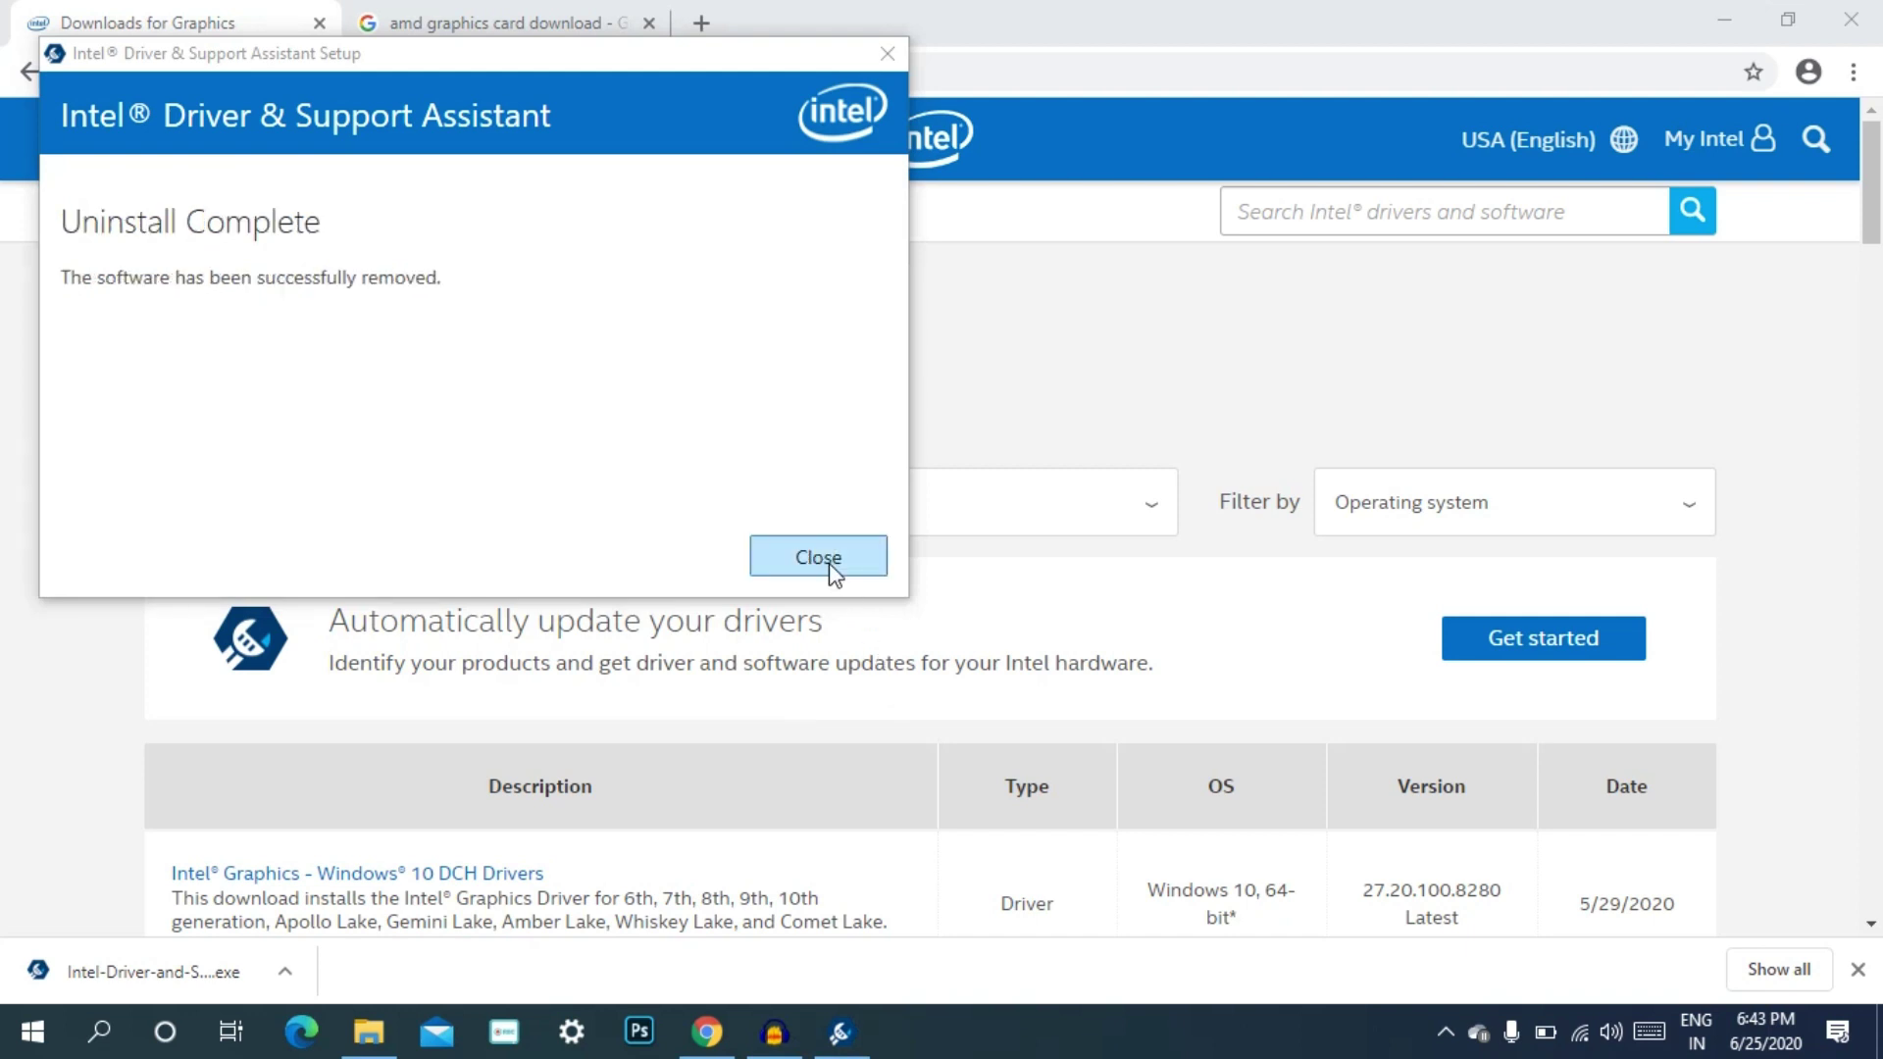
left_click(818, 557)
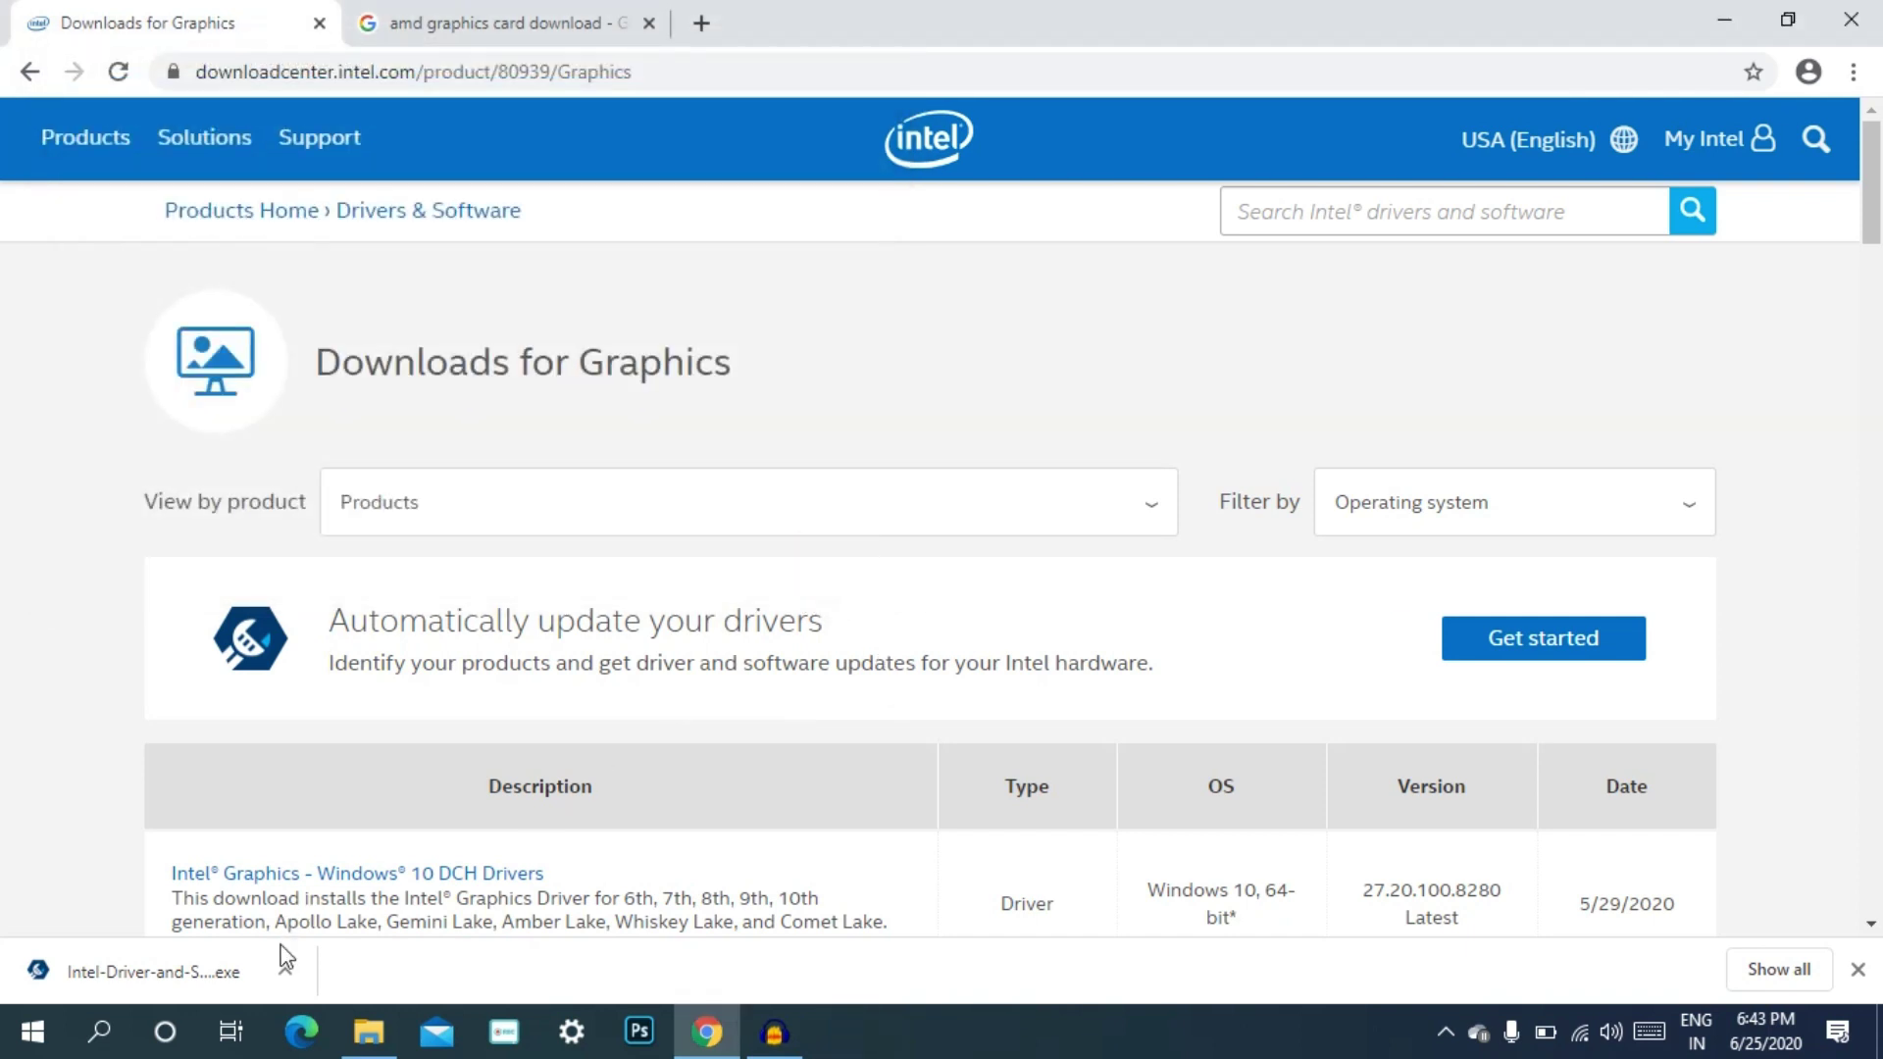
left_click(285, 975)
left_click(309, 882)
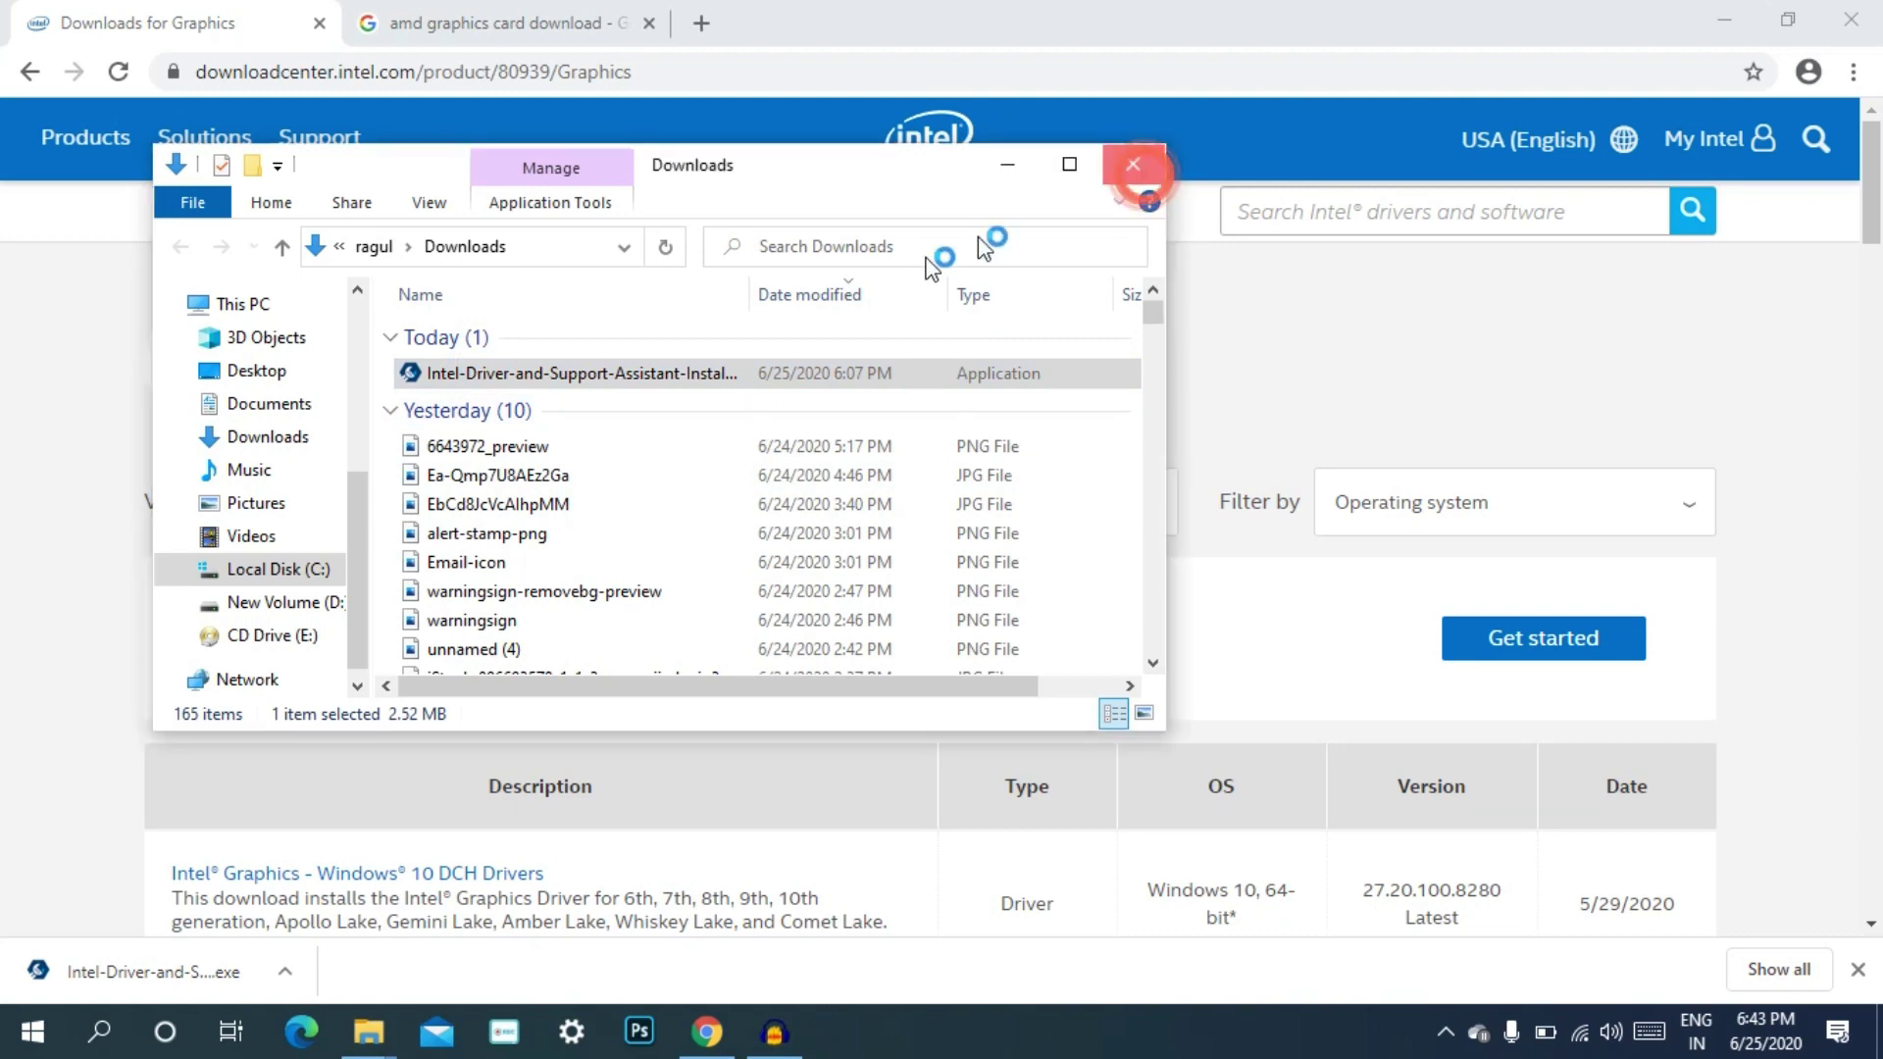
Close Downloads, agree to the licence, then install and launch Intel Driver & Support Assistant
left_click(1133, 164)
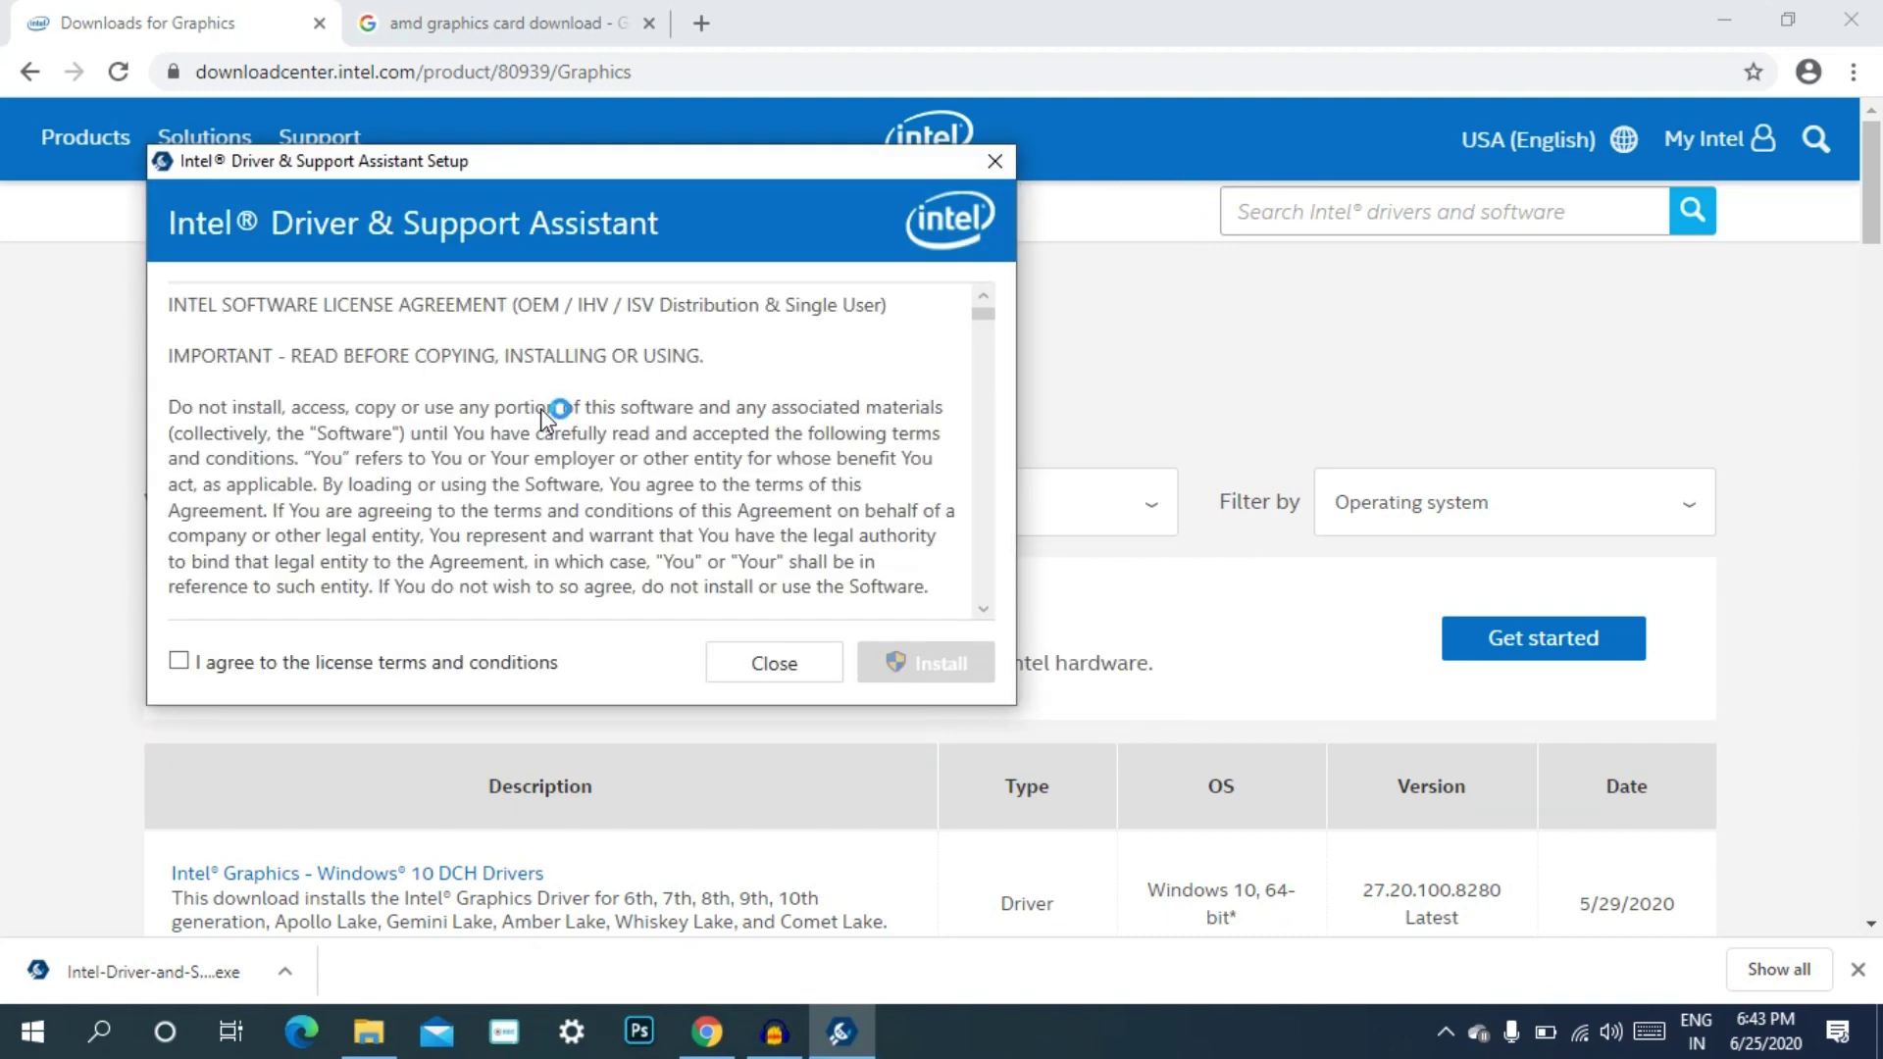
left_click(332, 663)
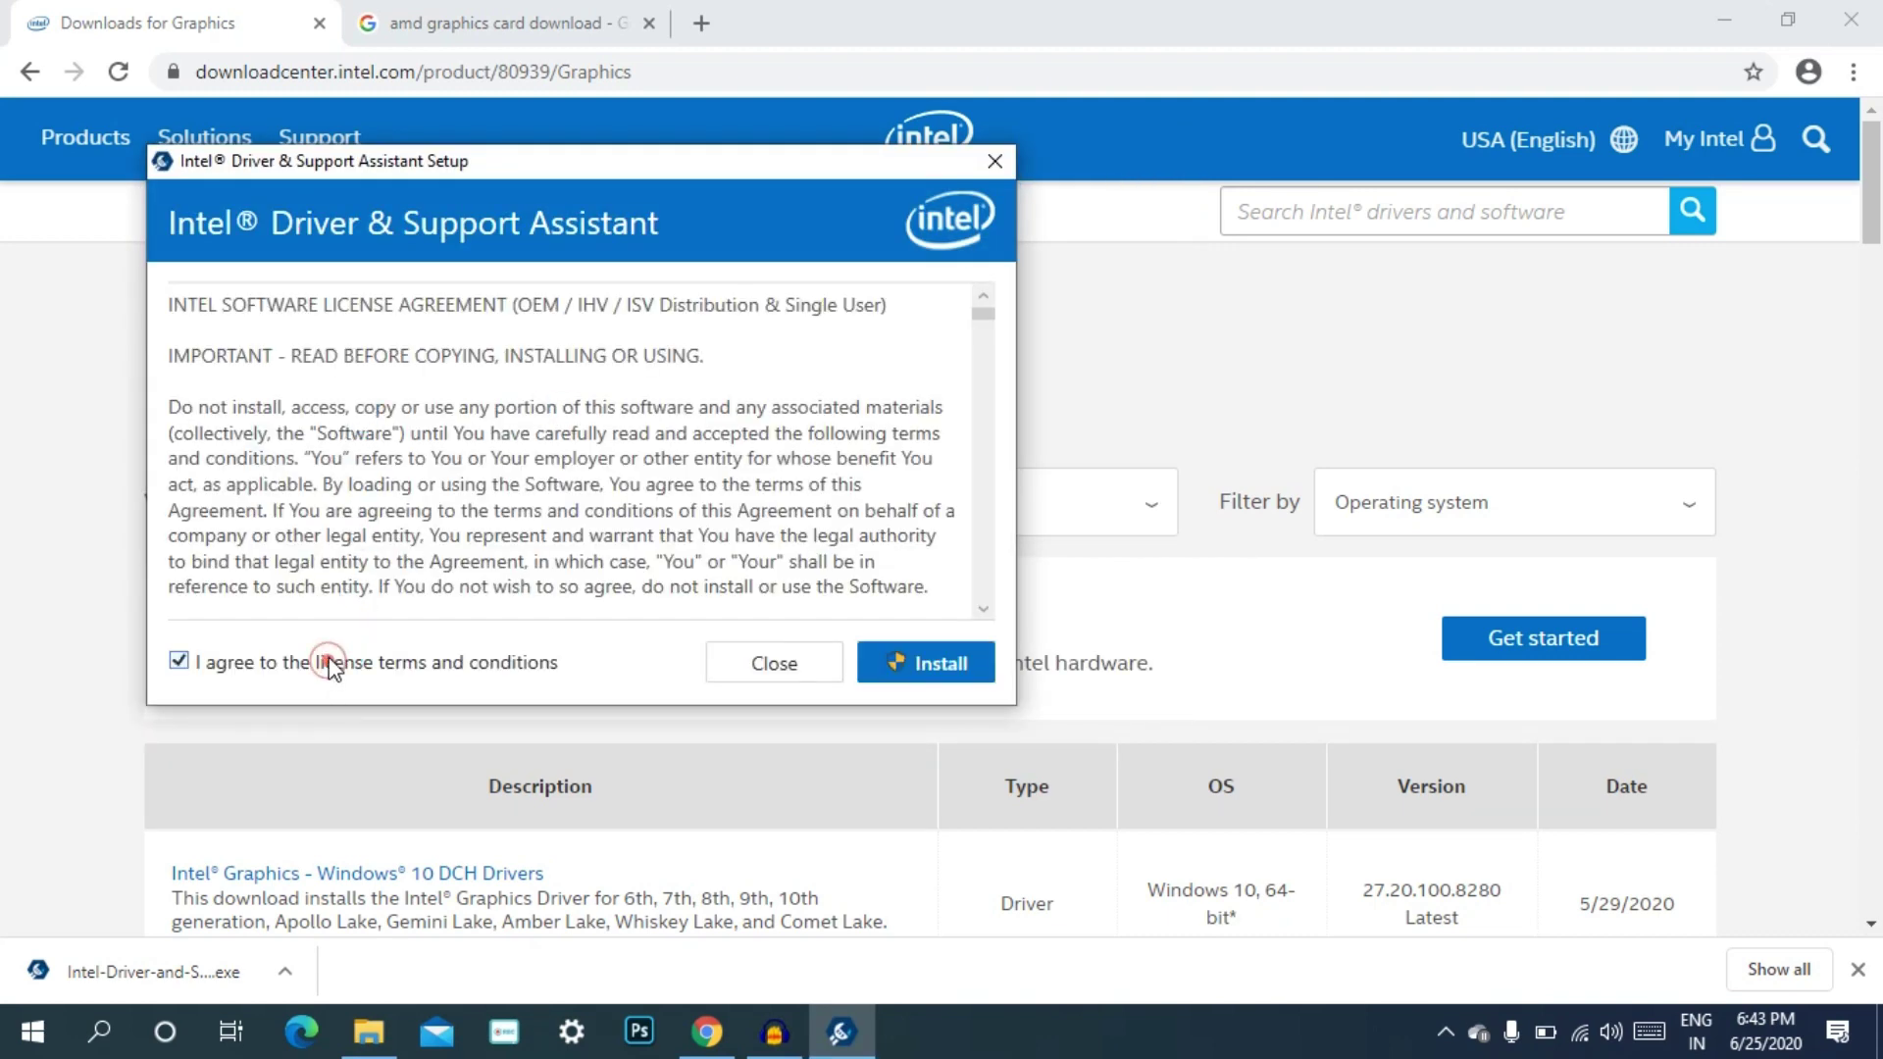
left_click(880, 667)
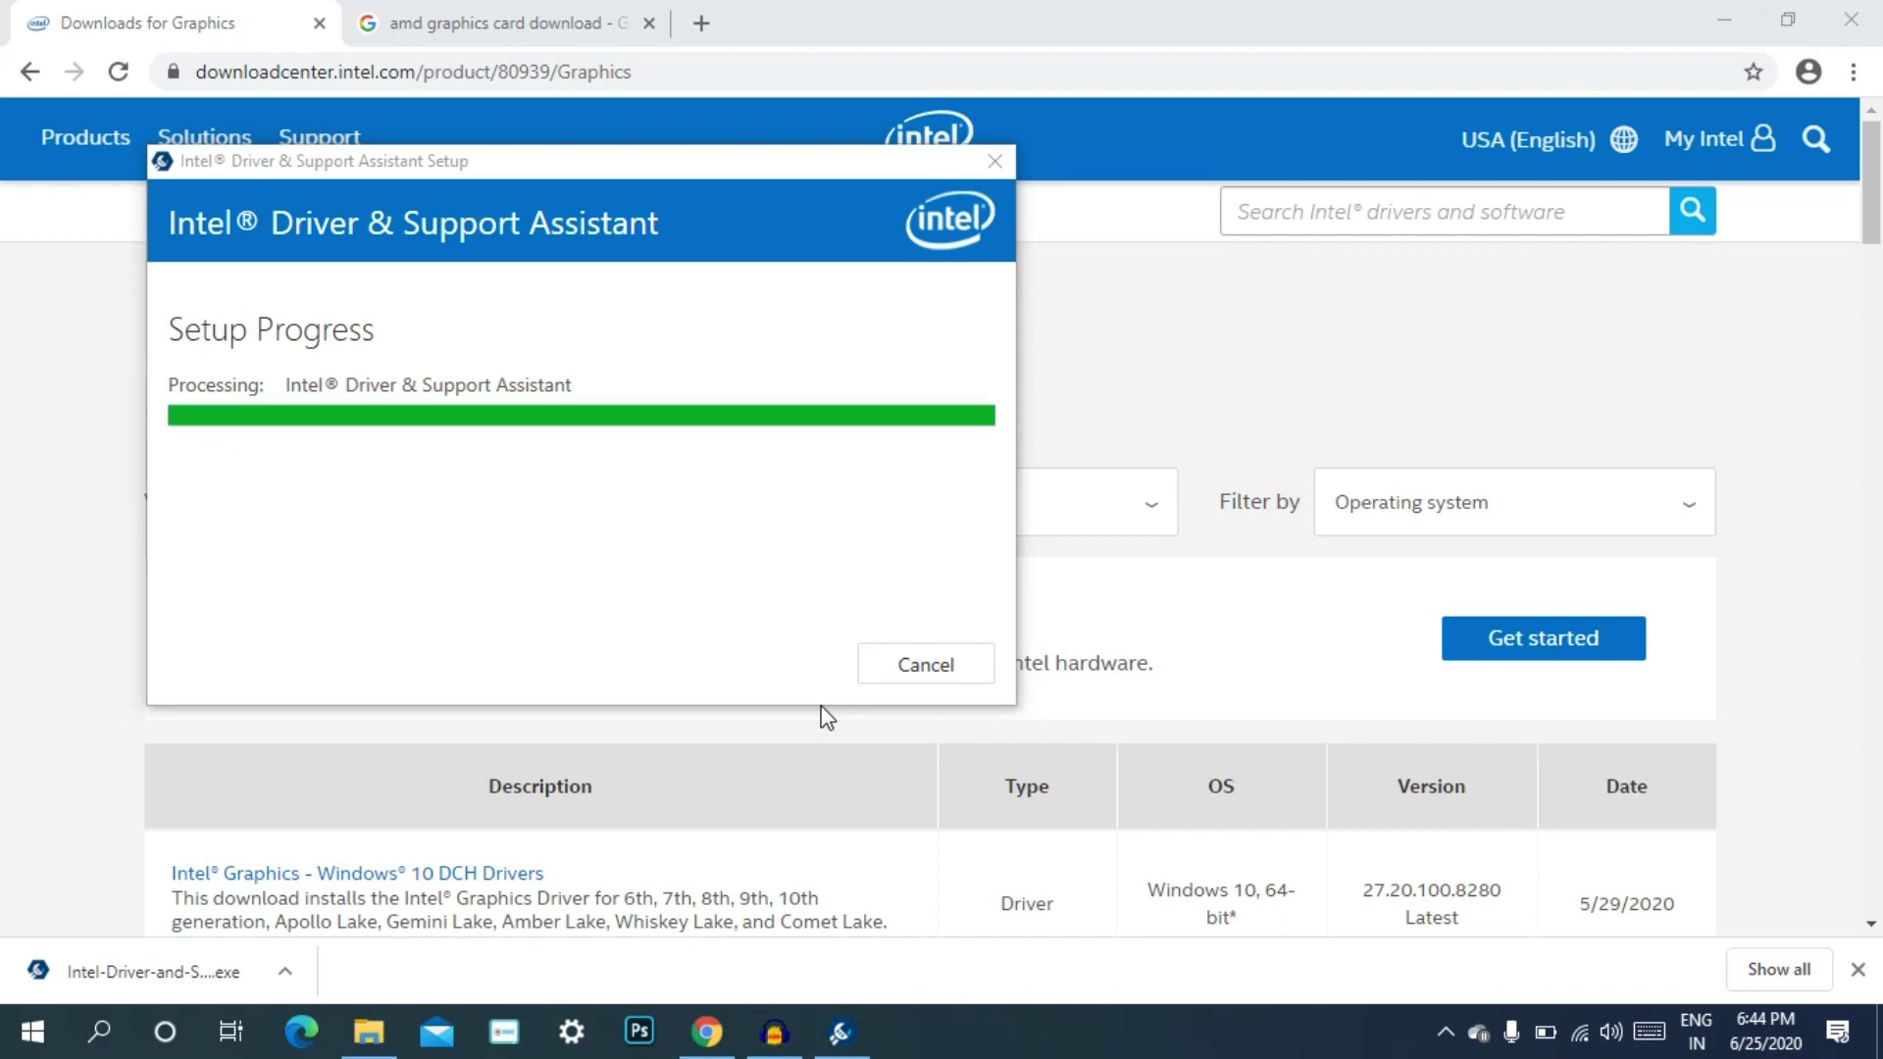
left_click(961, 665)
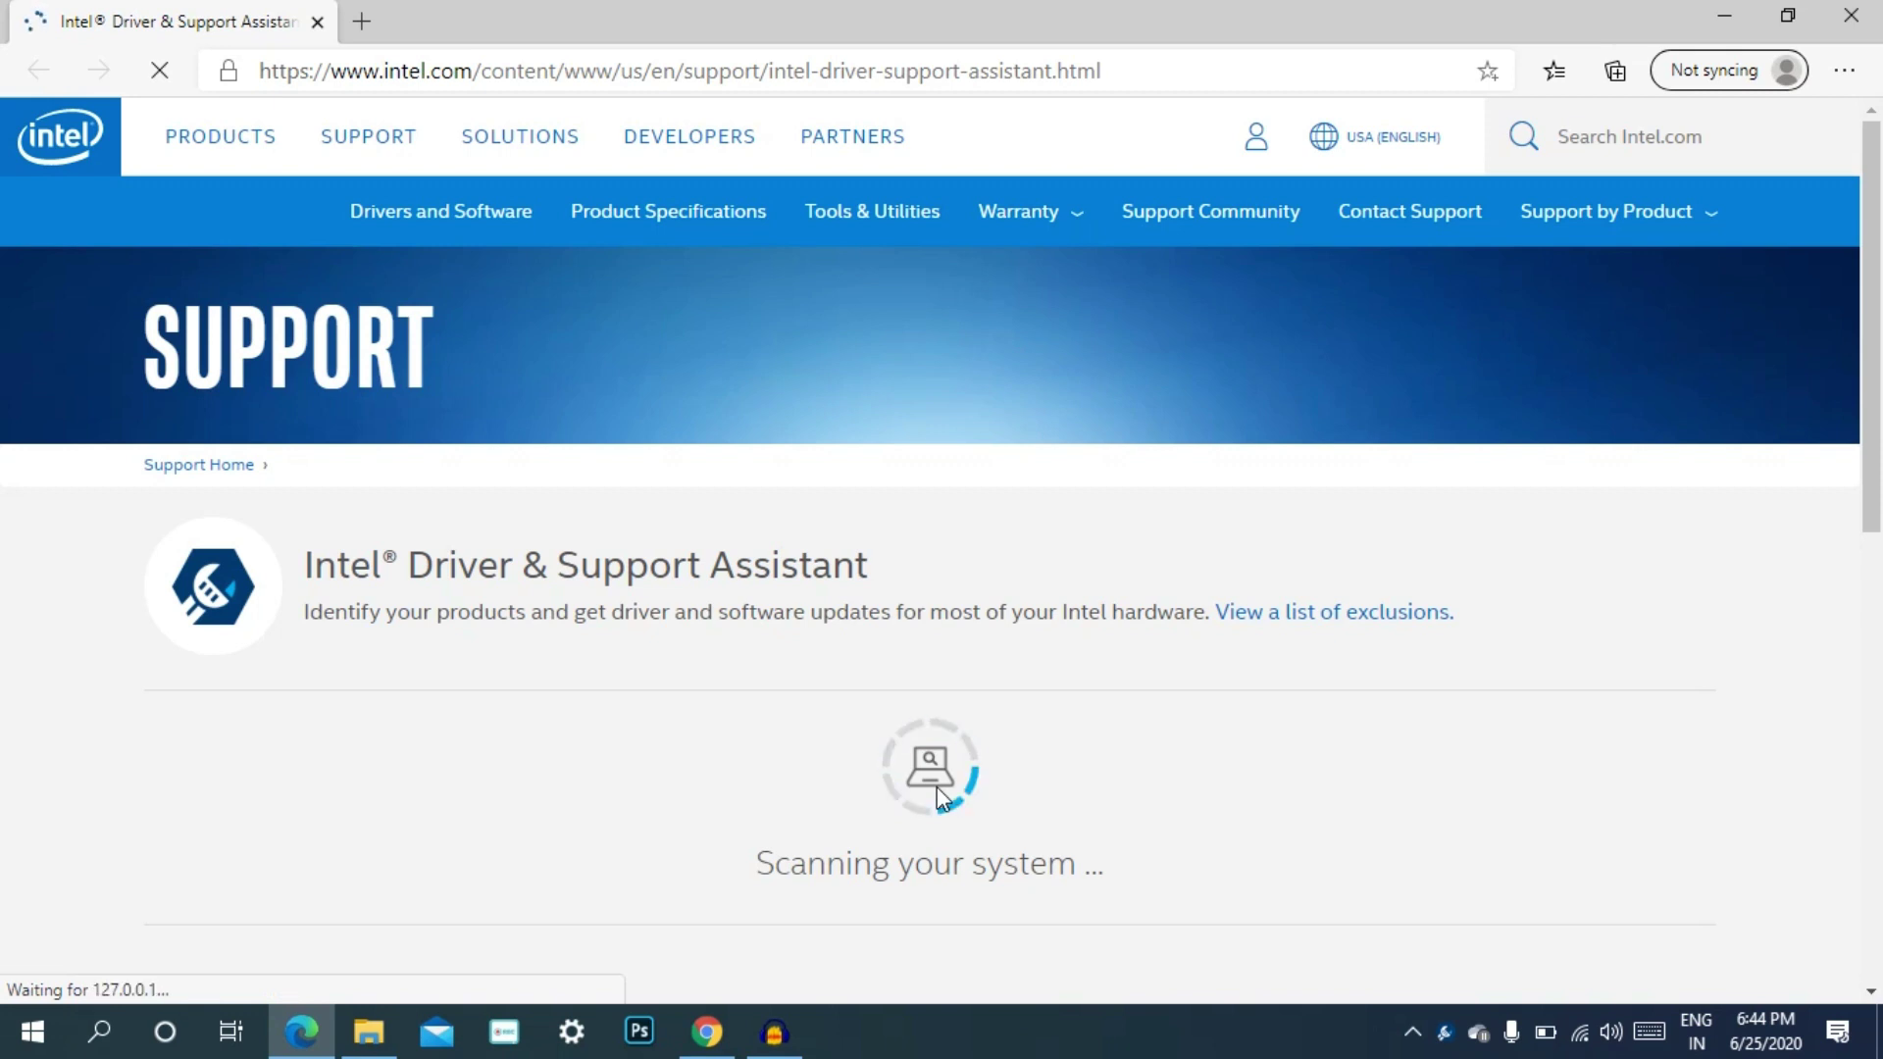
Scroll the scan results past the Intel Graphics Driver [15.33] update to the HP 246 details
scroll(942, 793, "down", 1)
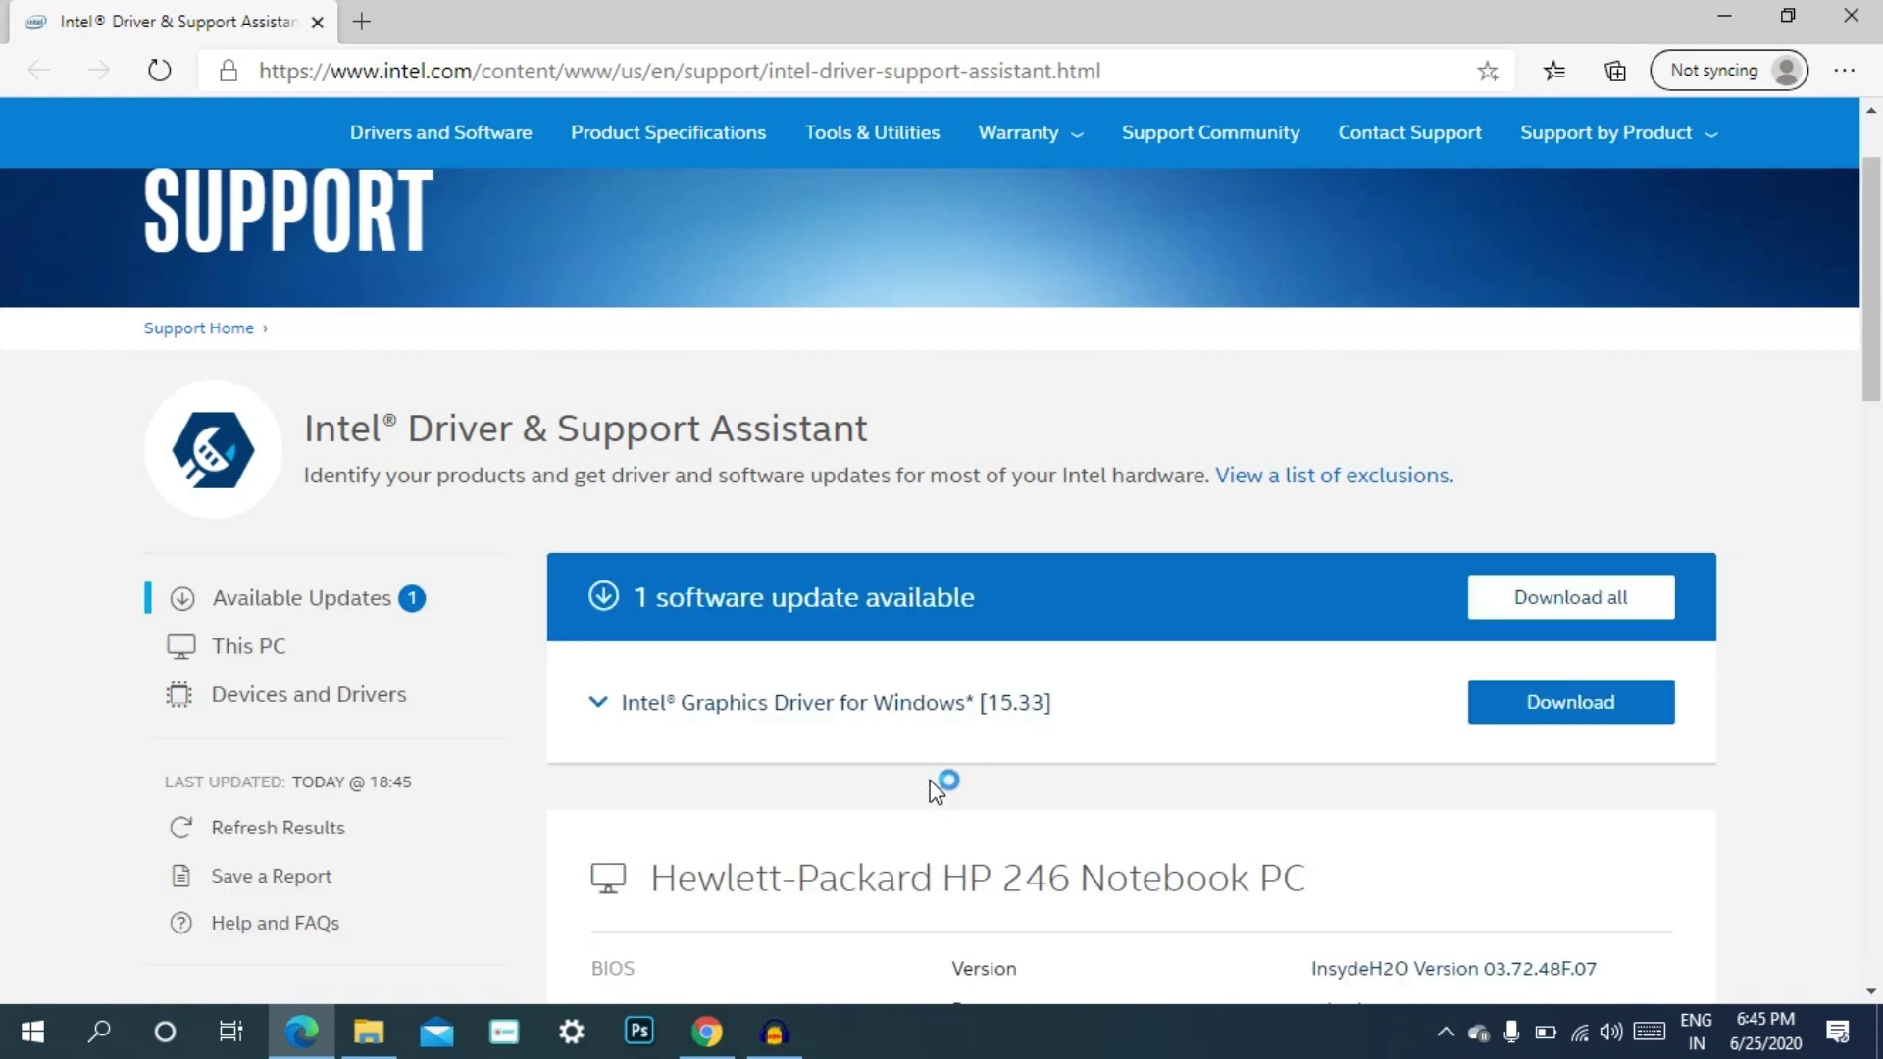
scroll(904, 702, "down", 1)
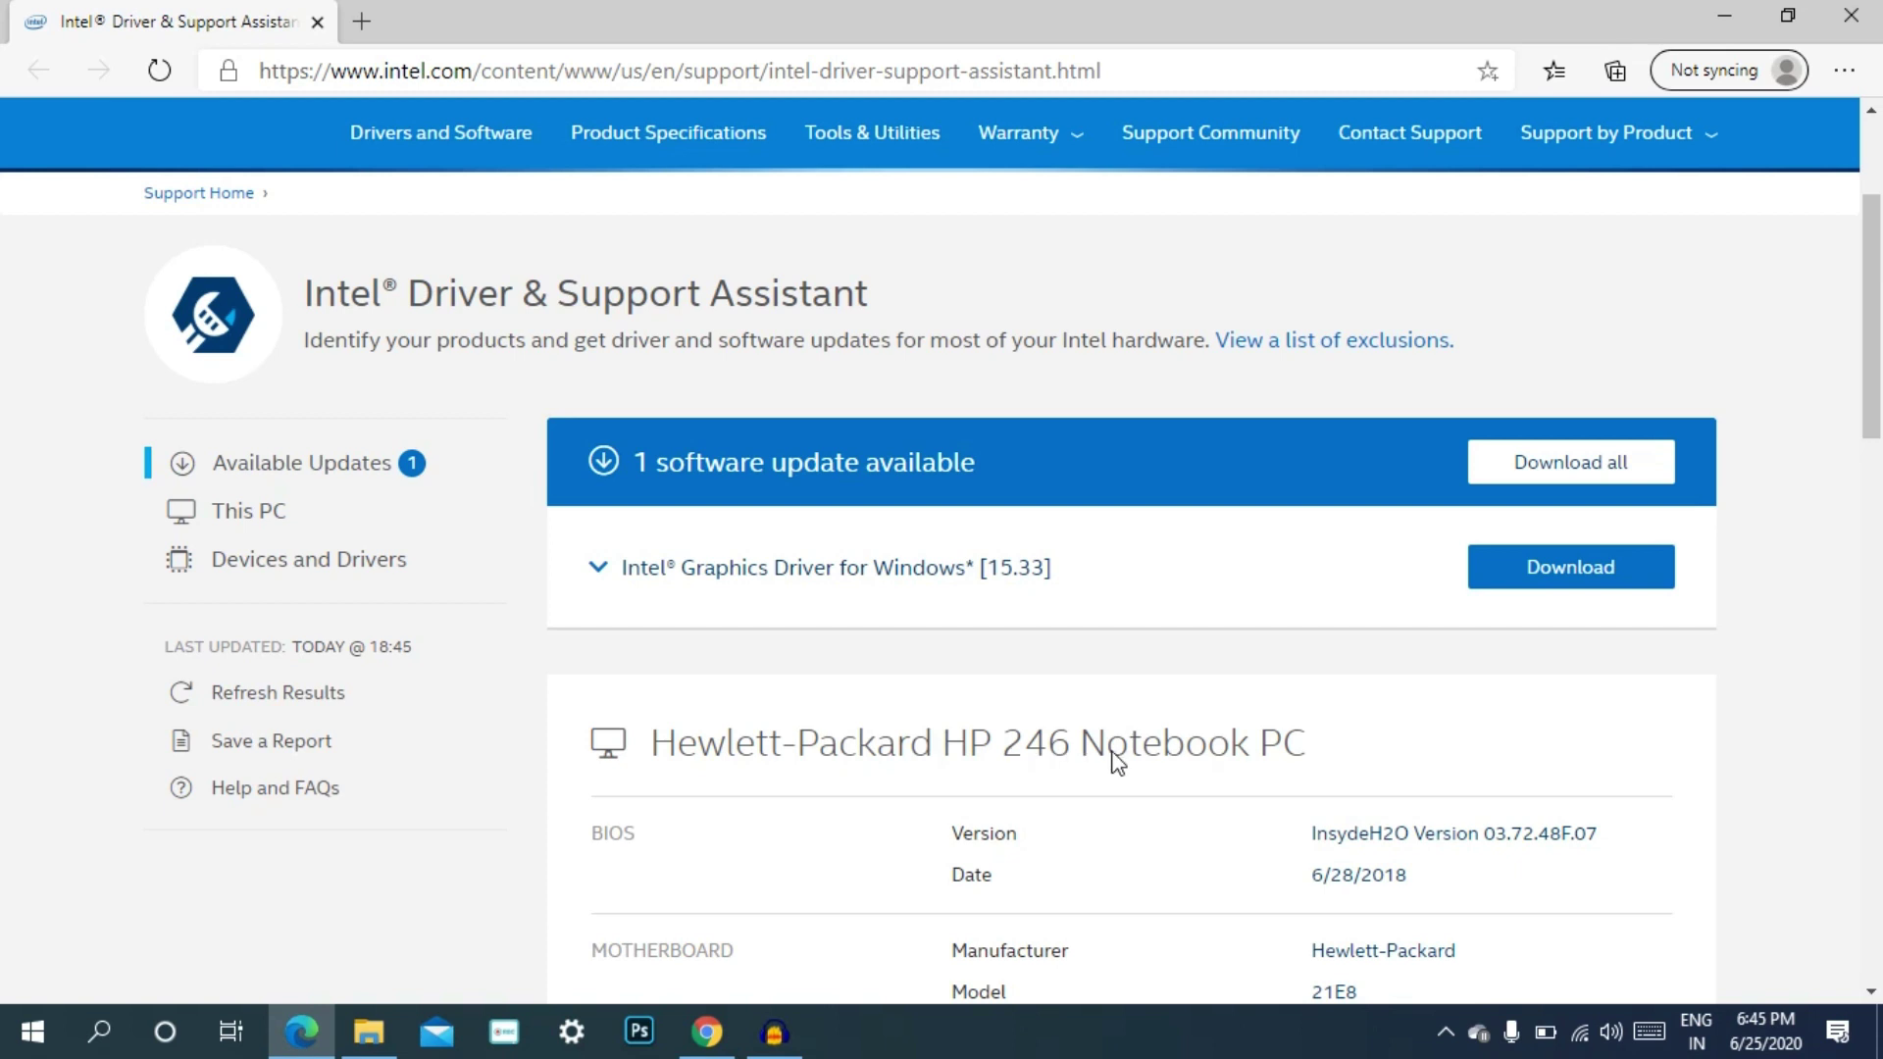
scroll(1116, 763, "down", 1)
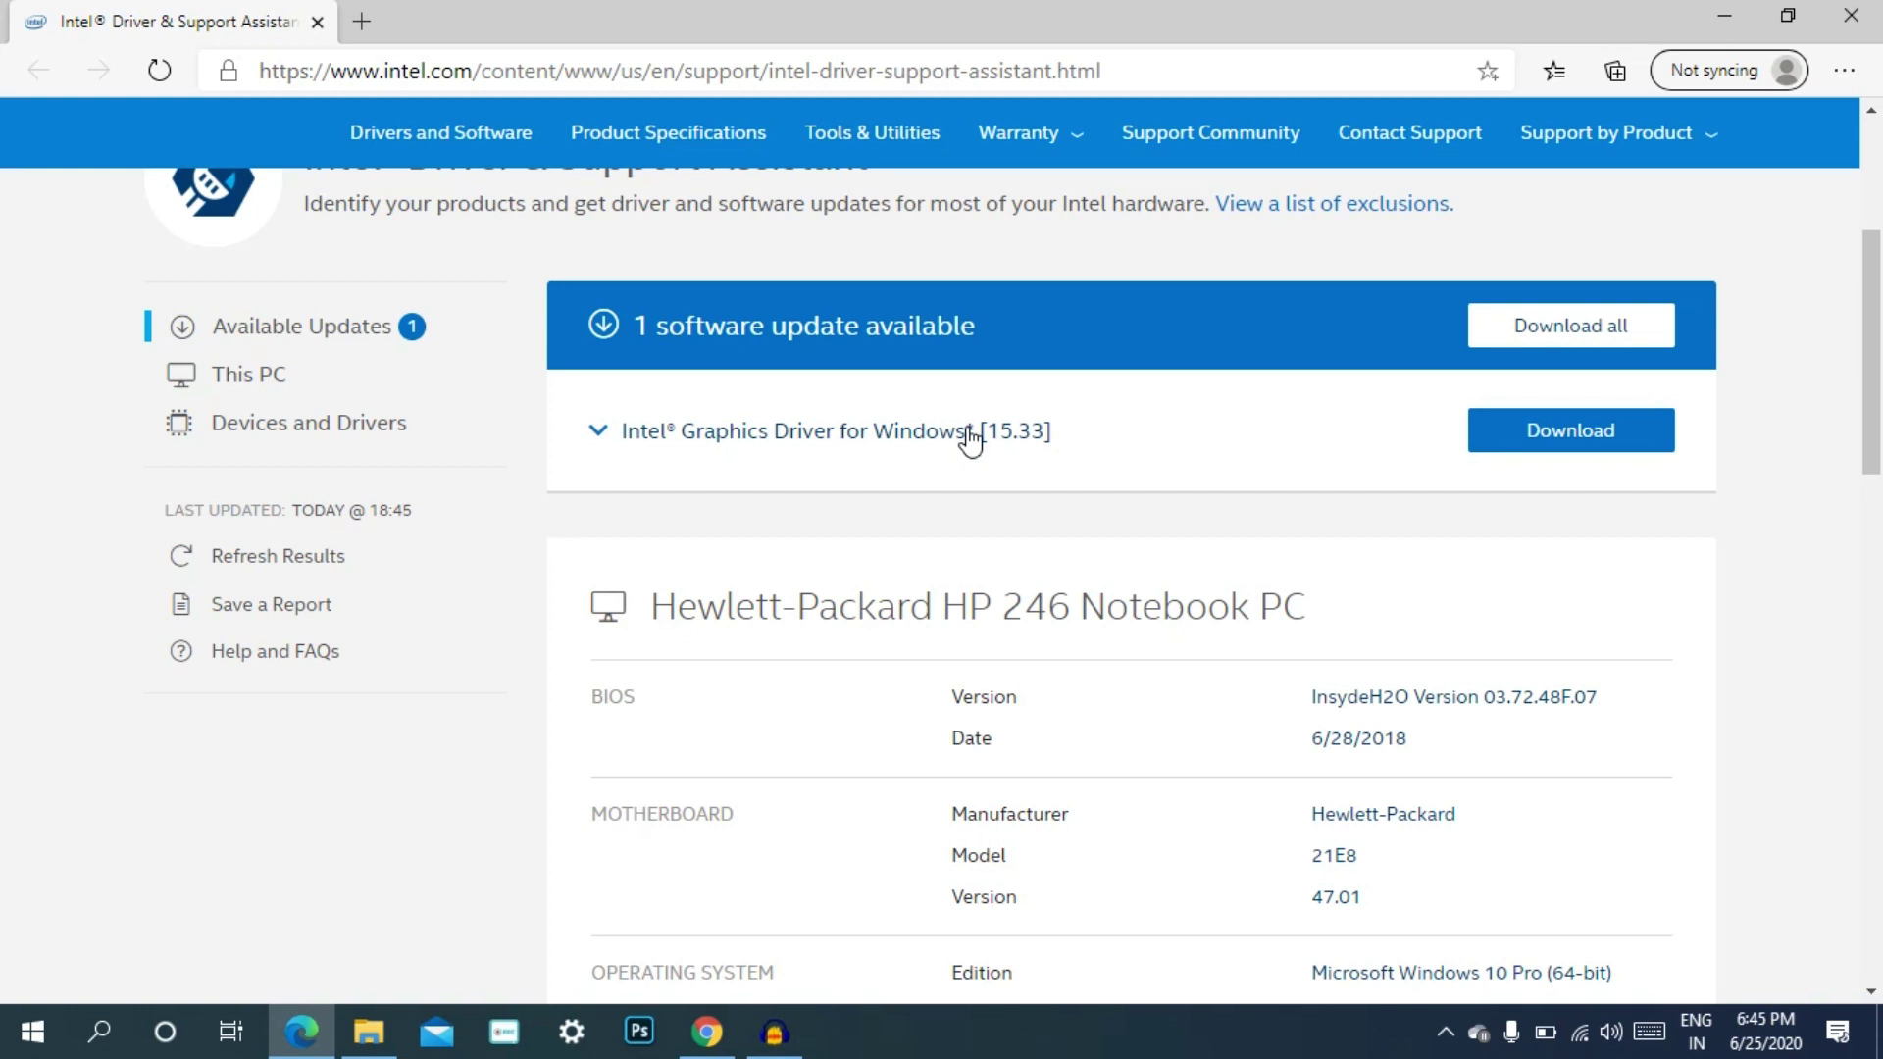
scroll(969, 437, "down", 3)
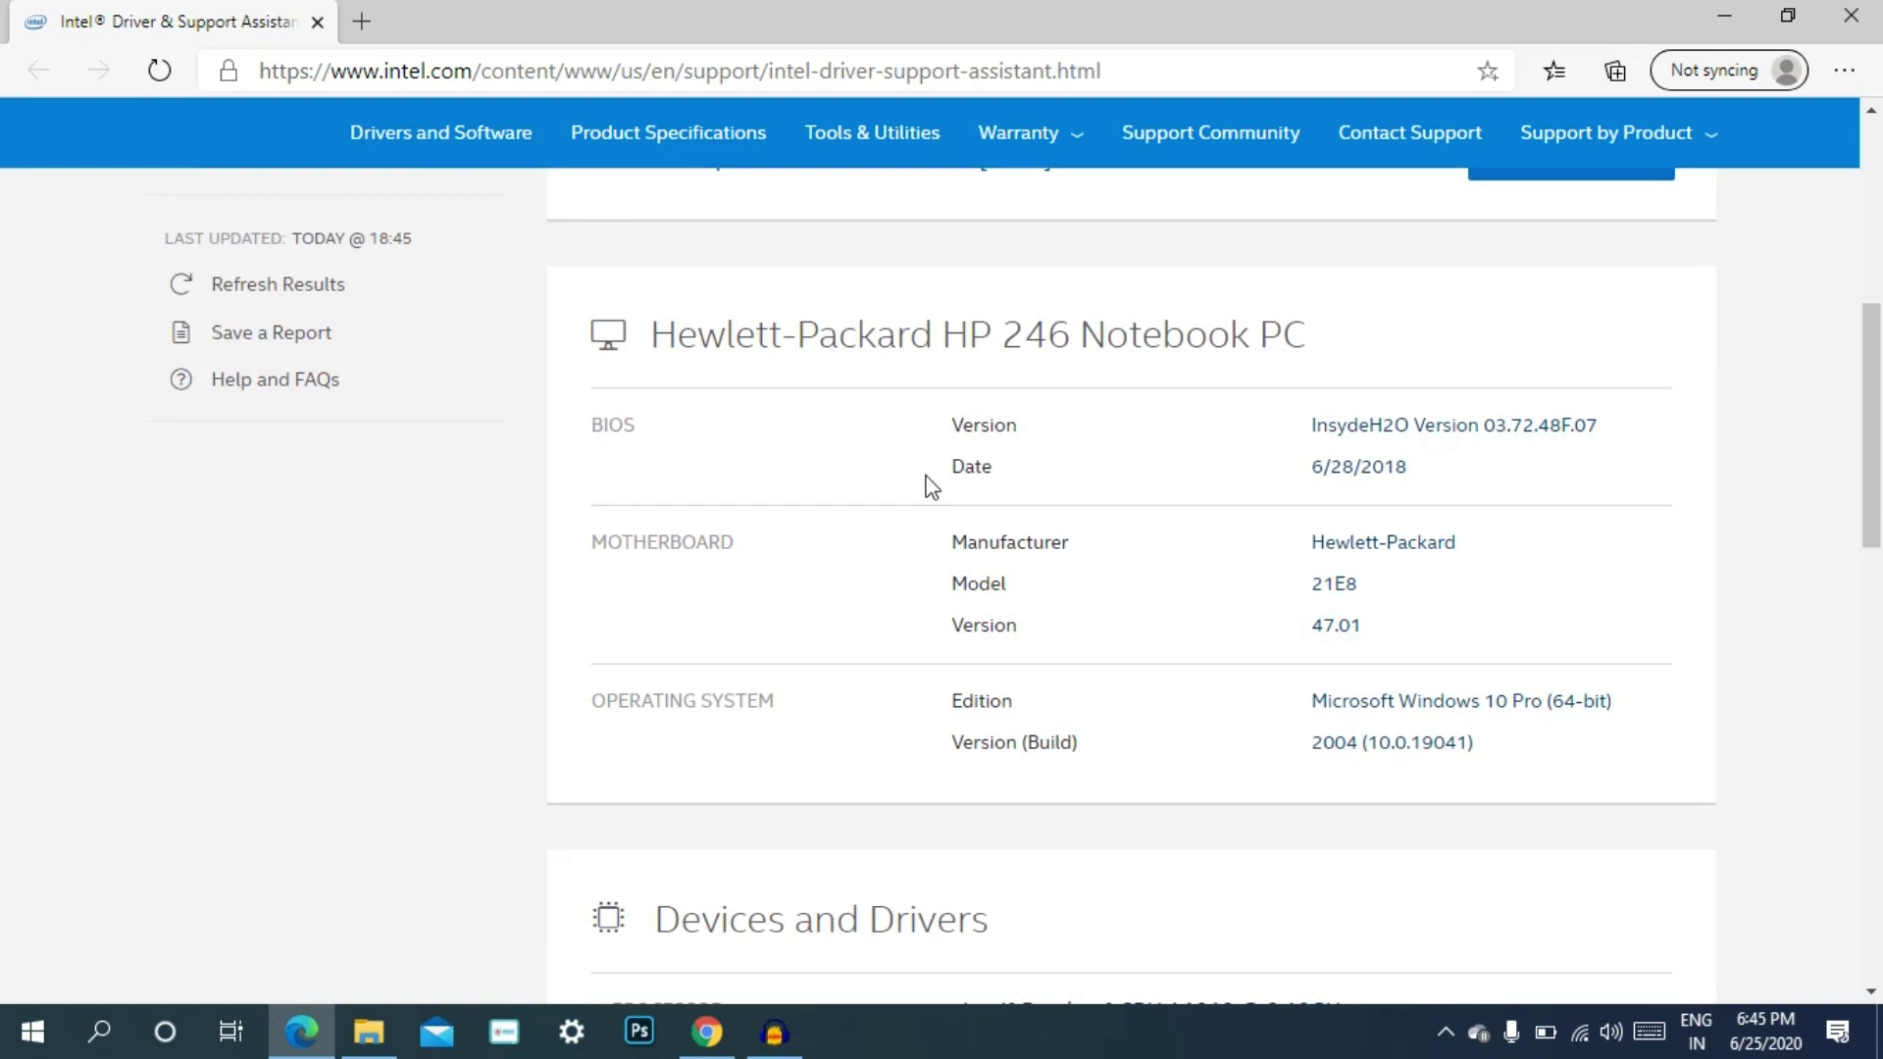
Scroll to Devices and Drivers and expand the Processor entry's details
scroll(872, 487, "down", 1)
scroll(872, 487, "down", 1)
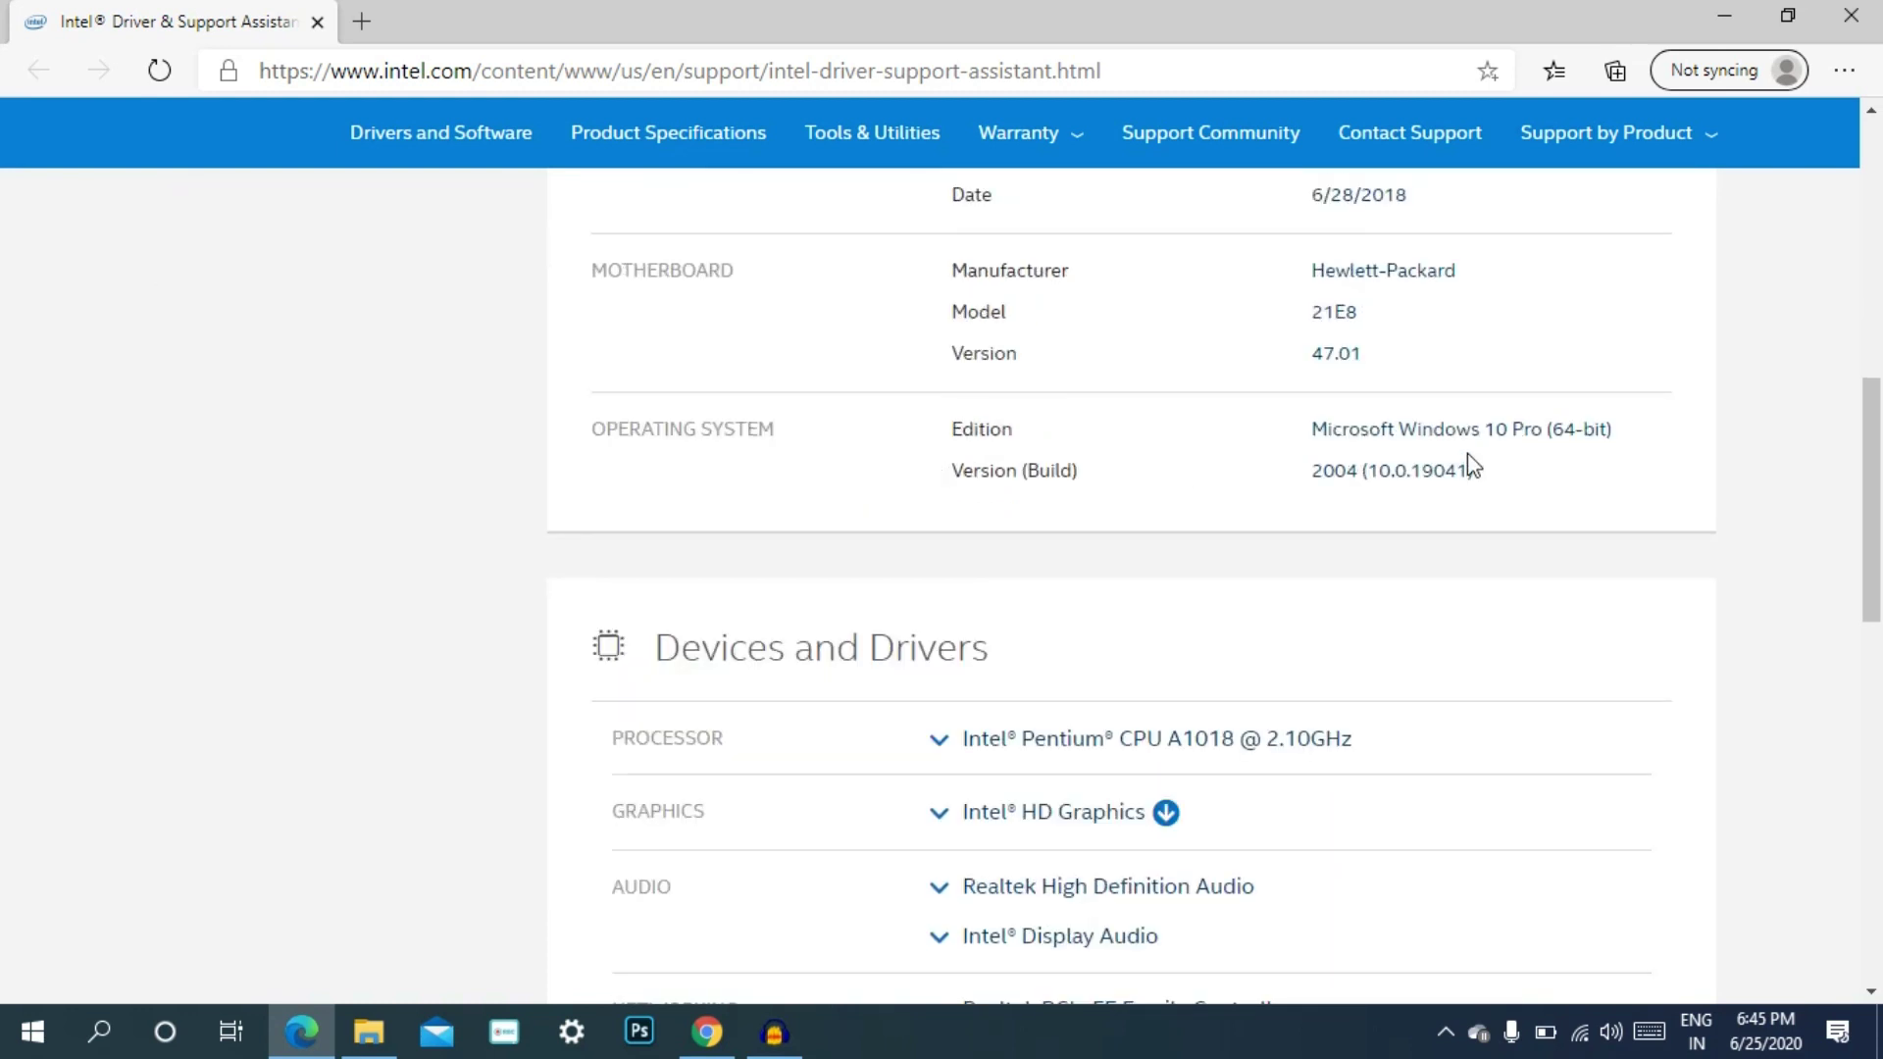
scroll(1089, 603, "down", 1)
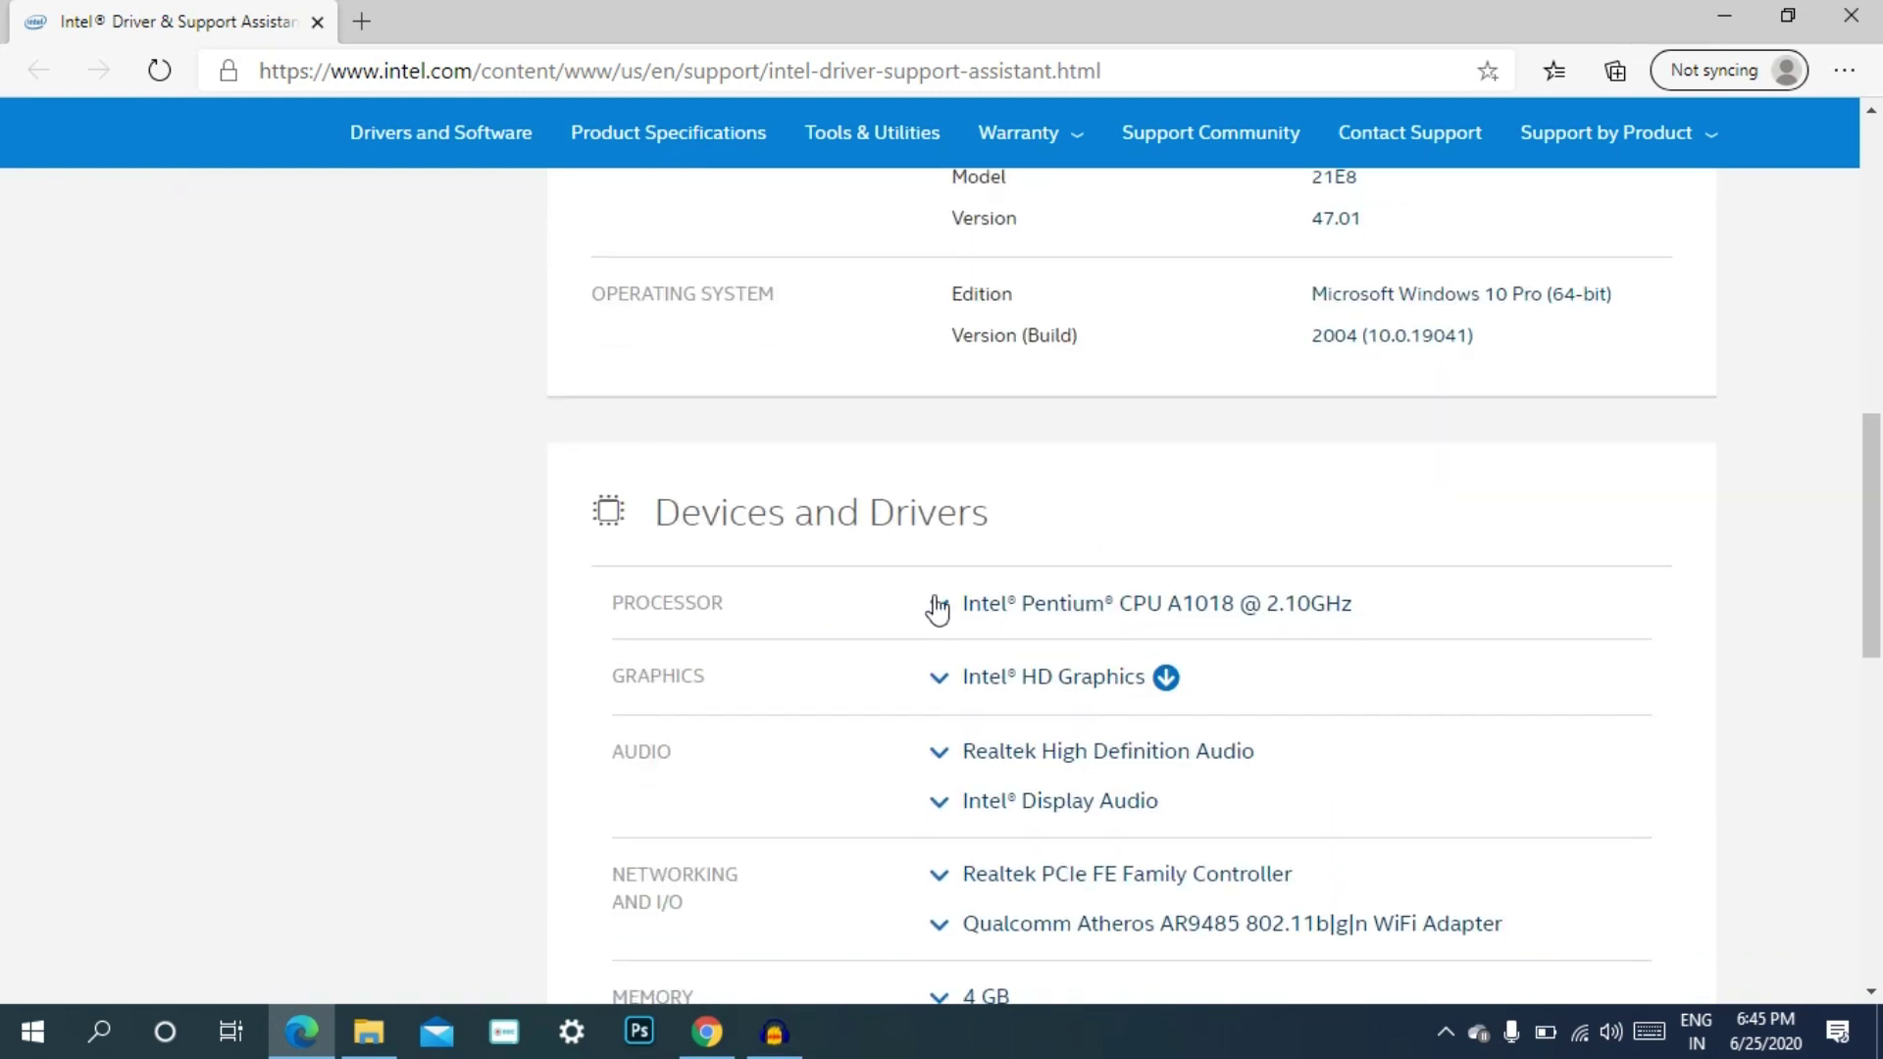
left_click(1009, 602)
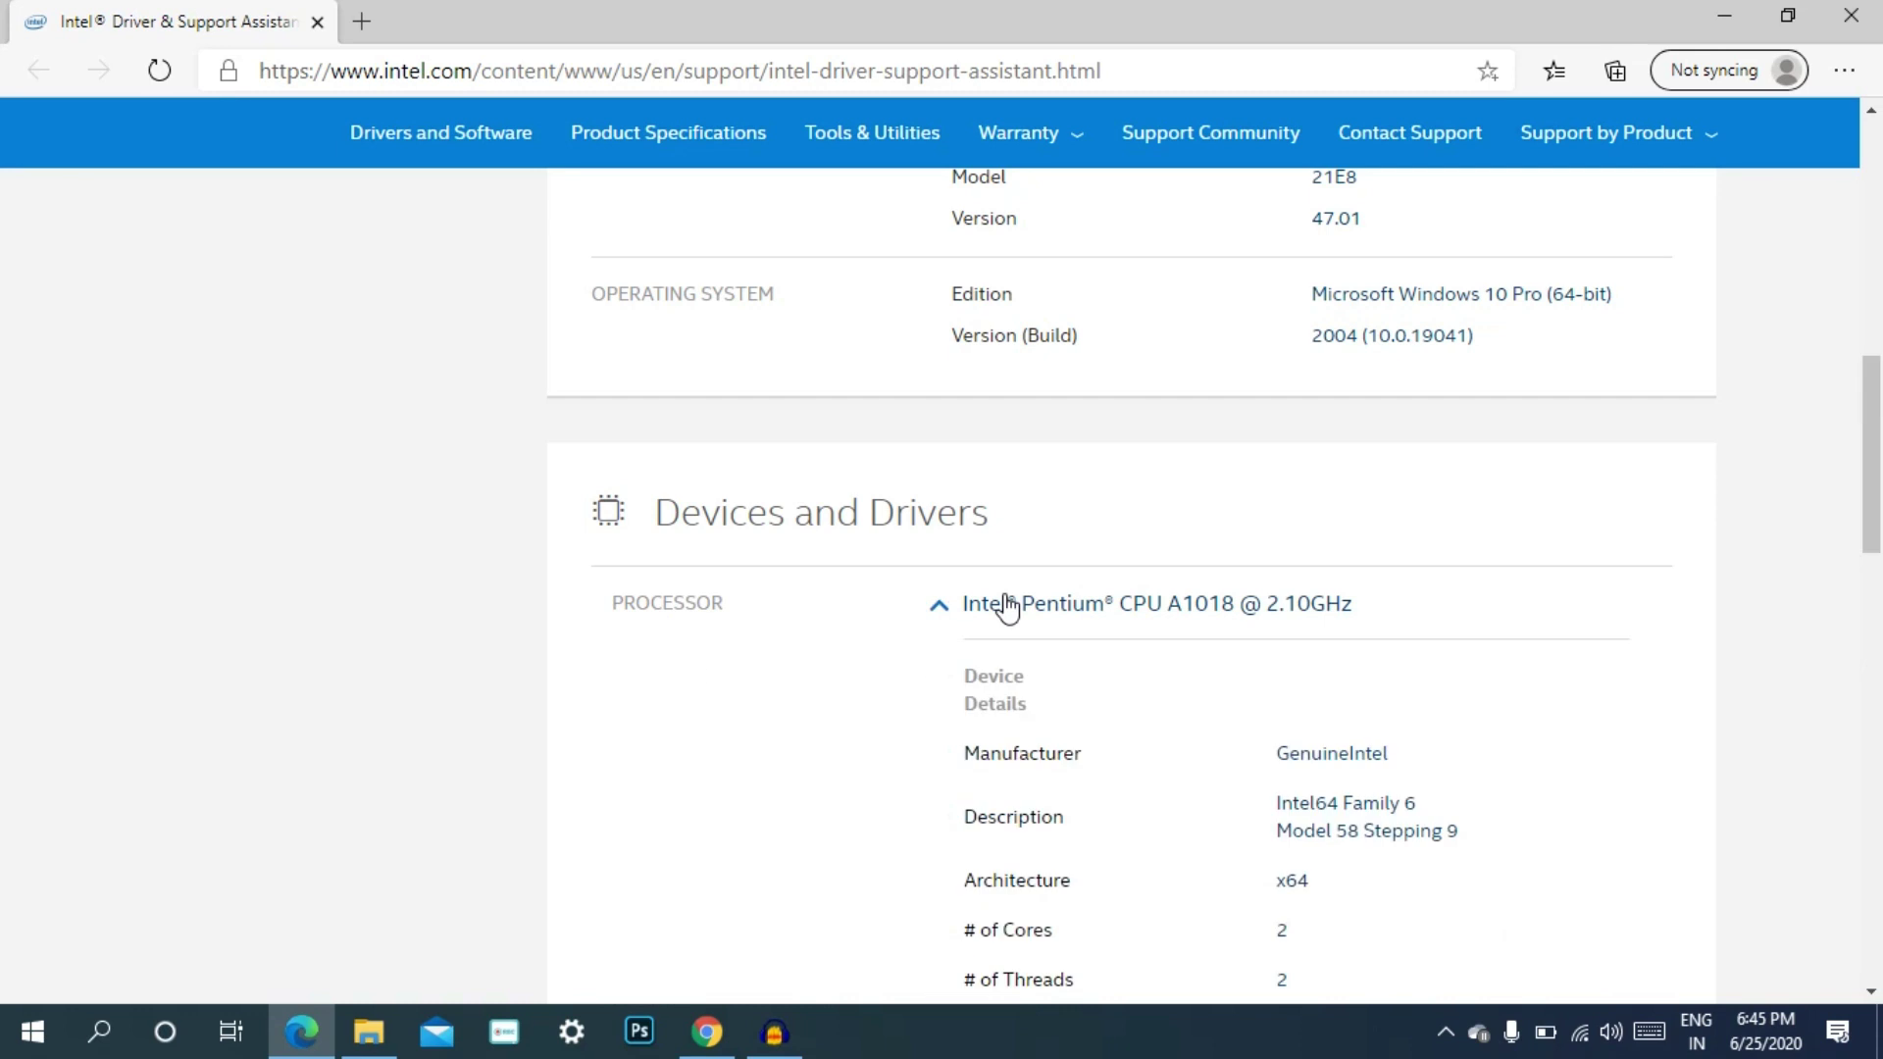
scroll(1033, 585, "down", 2)
scroll(1033, 585, "down", 8)
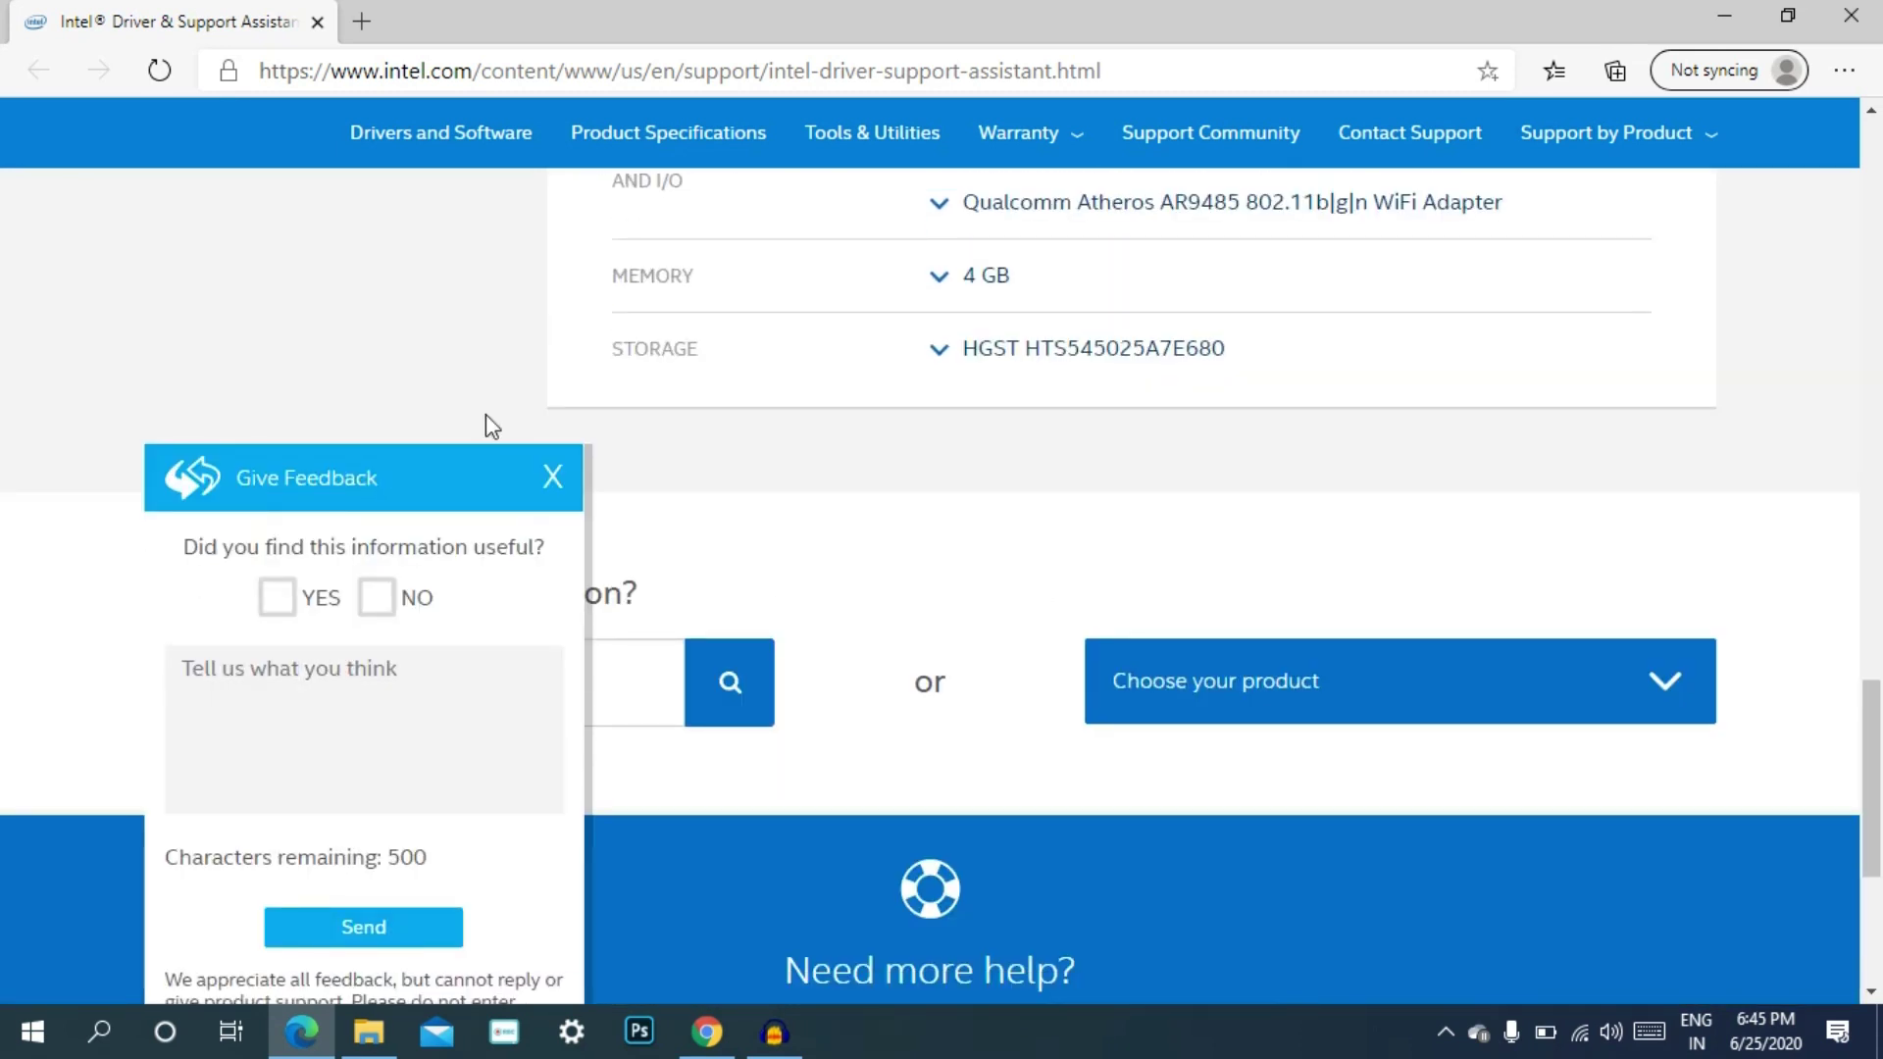
Close the Give Feedback panel, return to the top, and minimize the Edge window
left_click(556, 477)
scroll(784, 475, "up", 4)
scroll(792, 475, "up", 12)
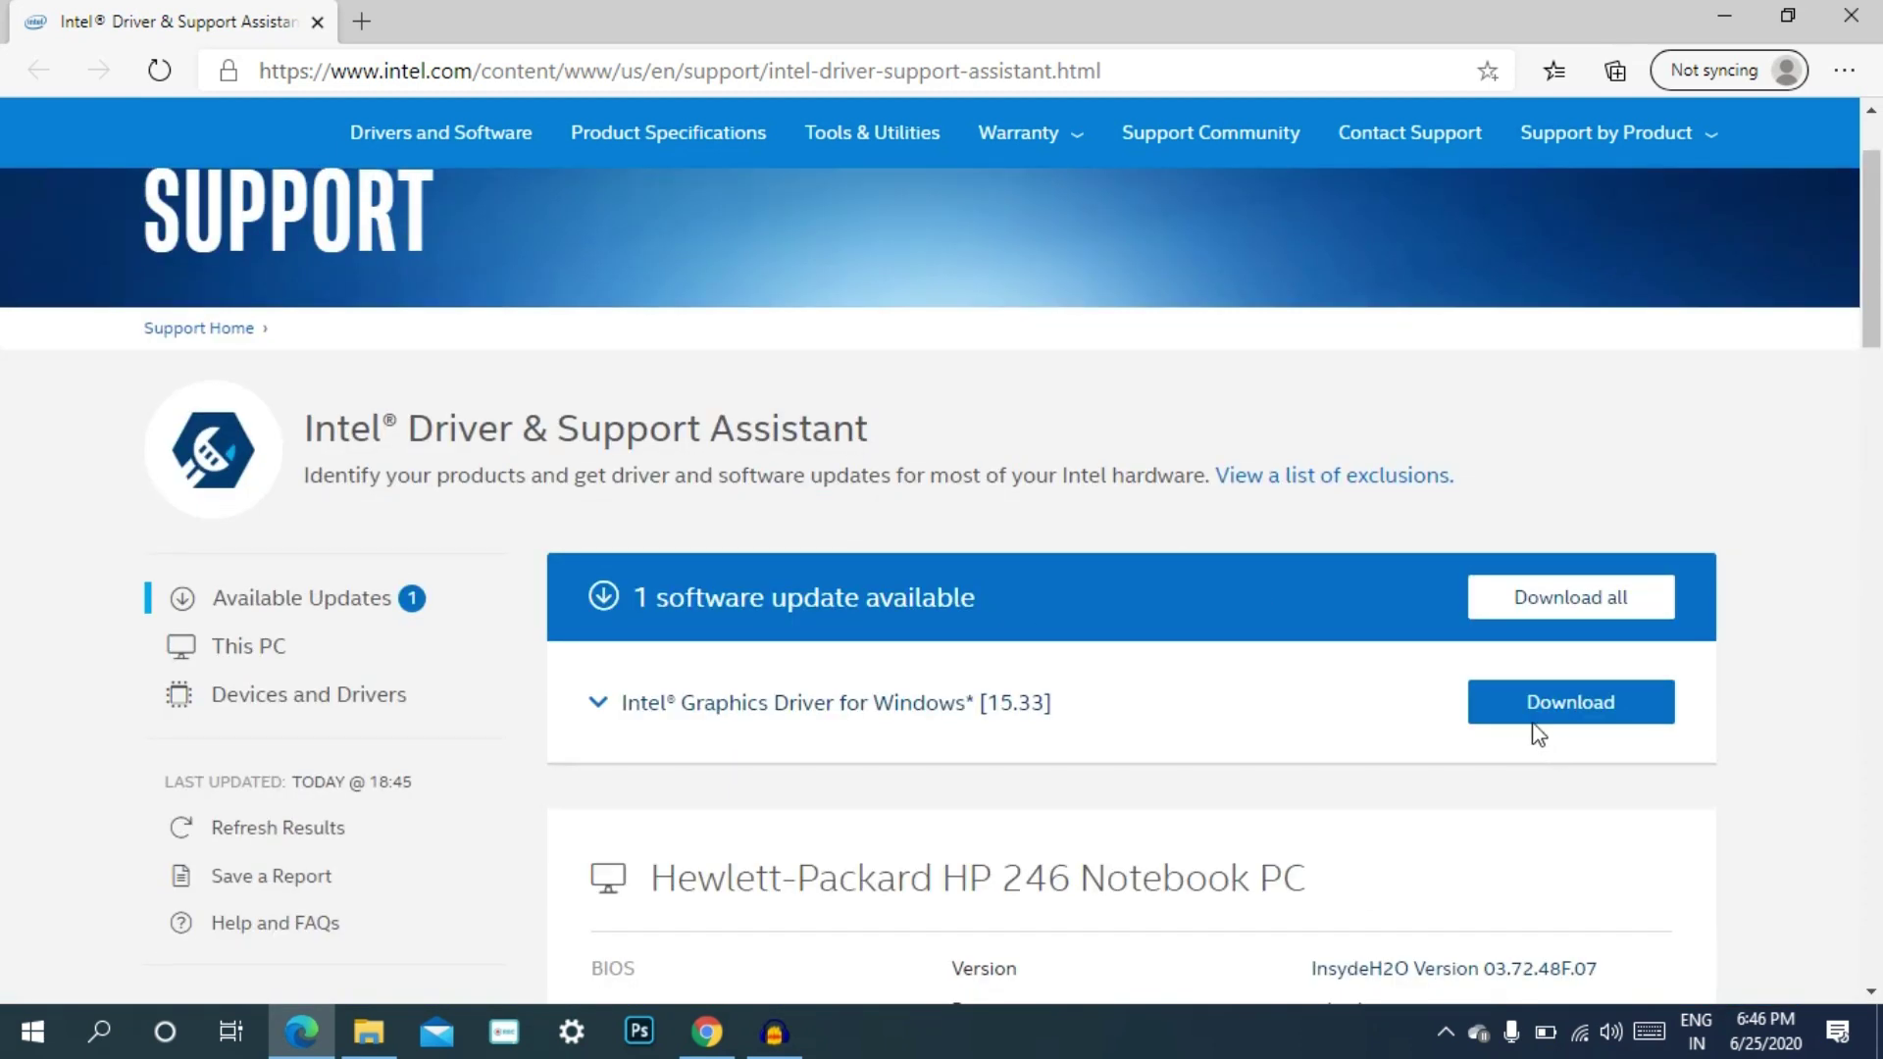
left_click(1711, 21)
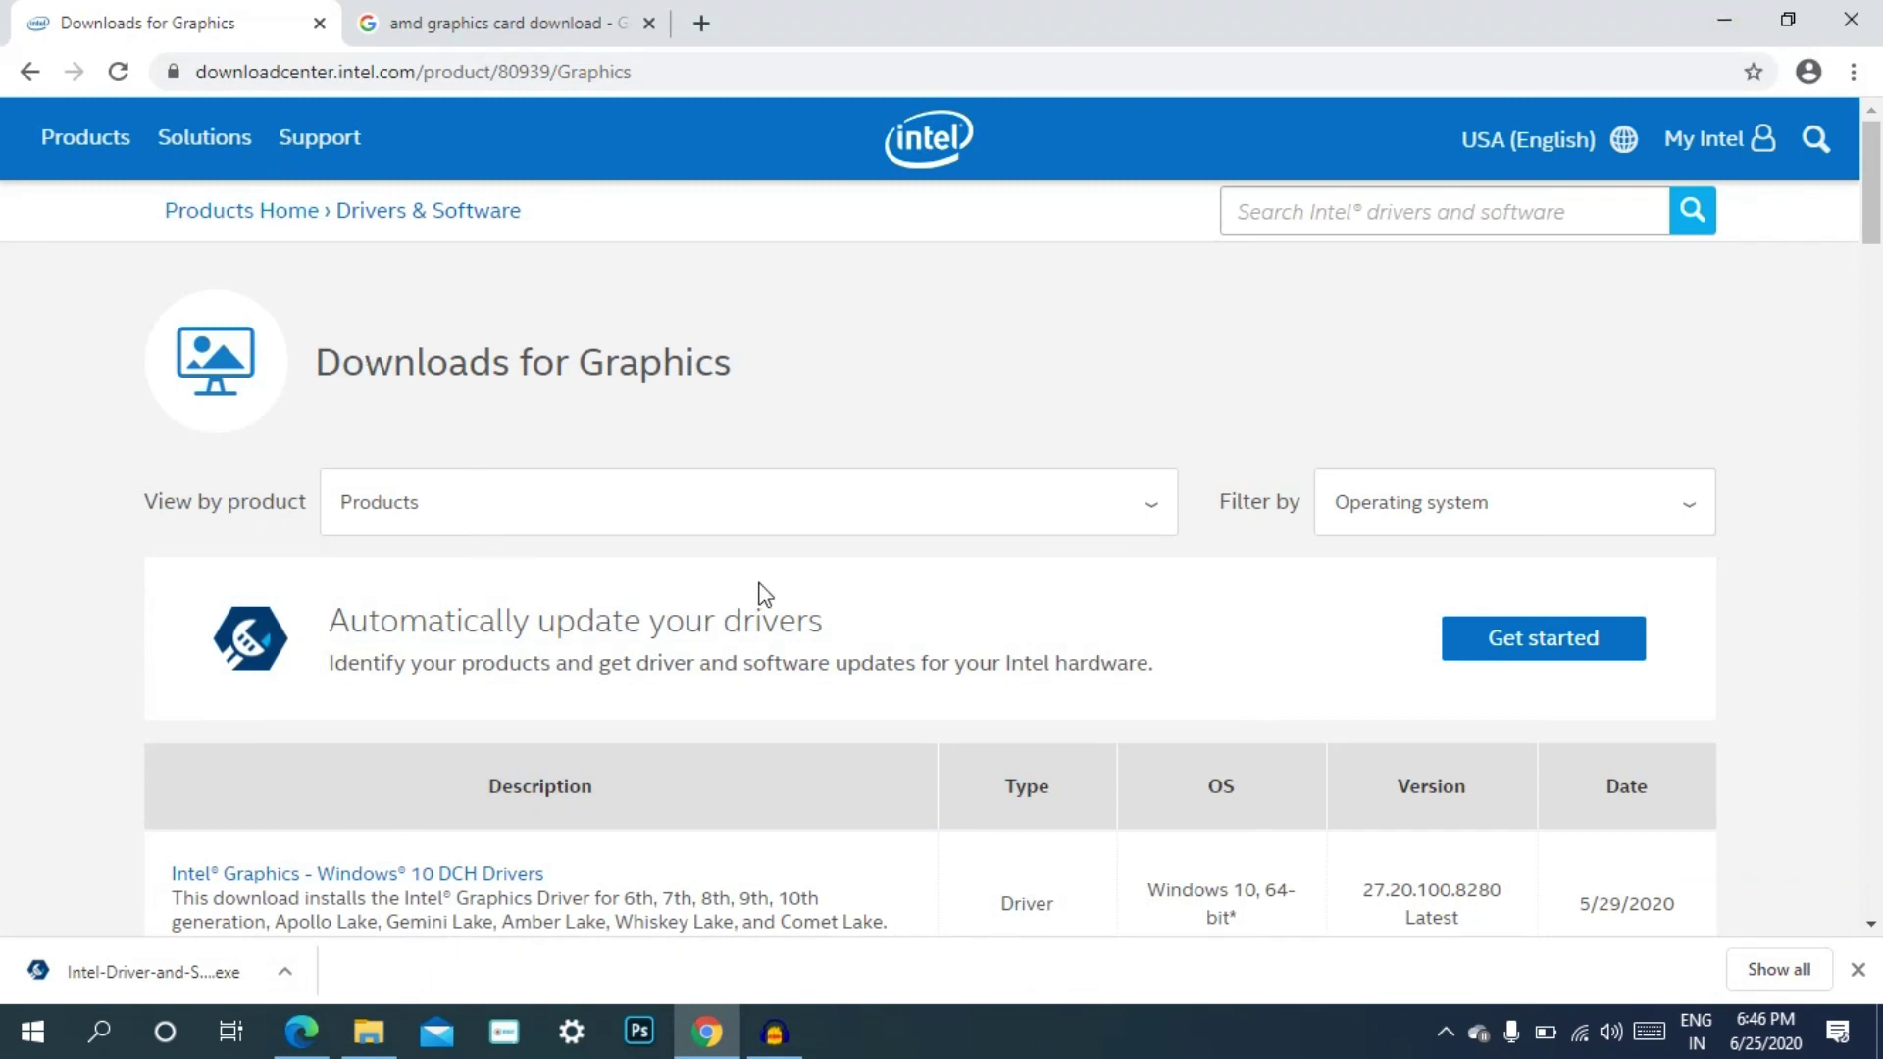
Review the graphics product family list on the Intel graphics downloads page
scroll(772, 592, "down", 3)
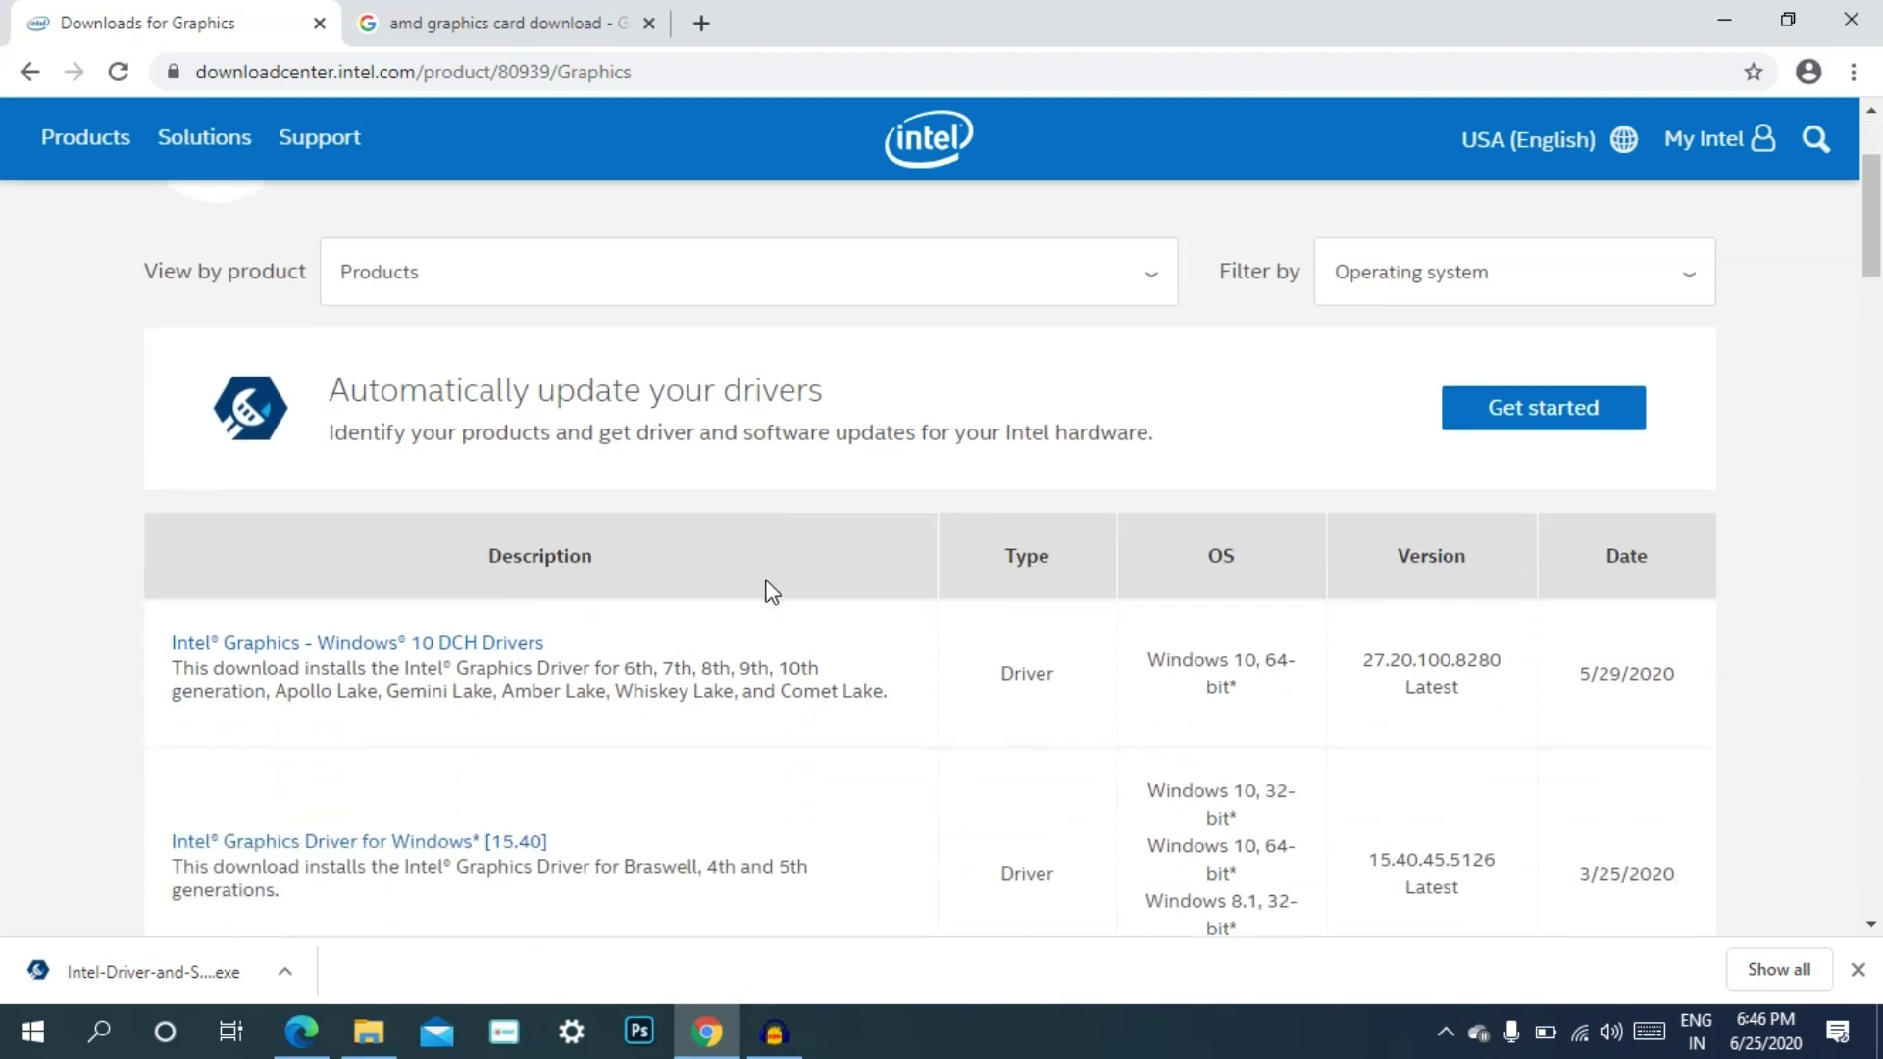
scroll(947, 497, "up", 3)
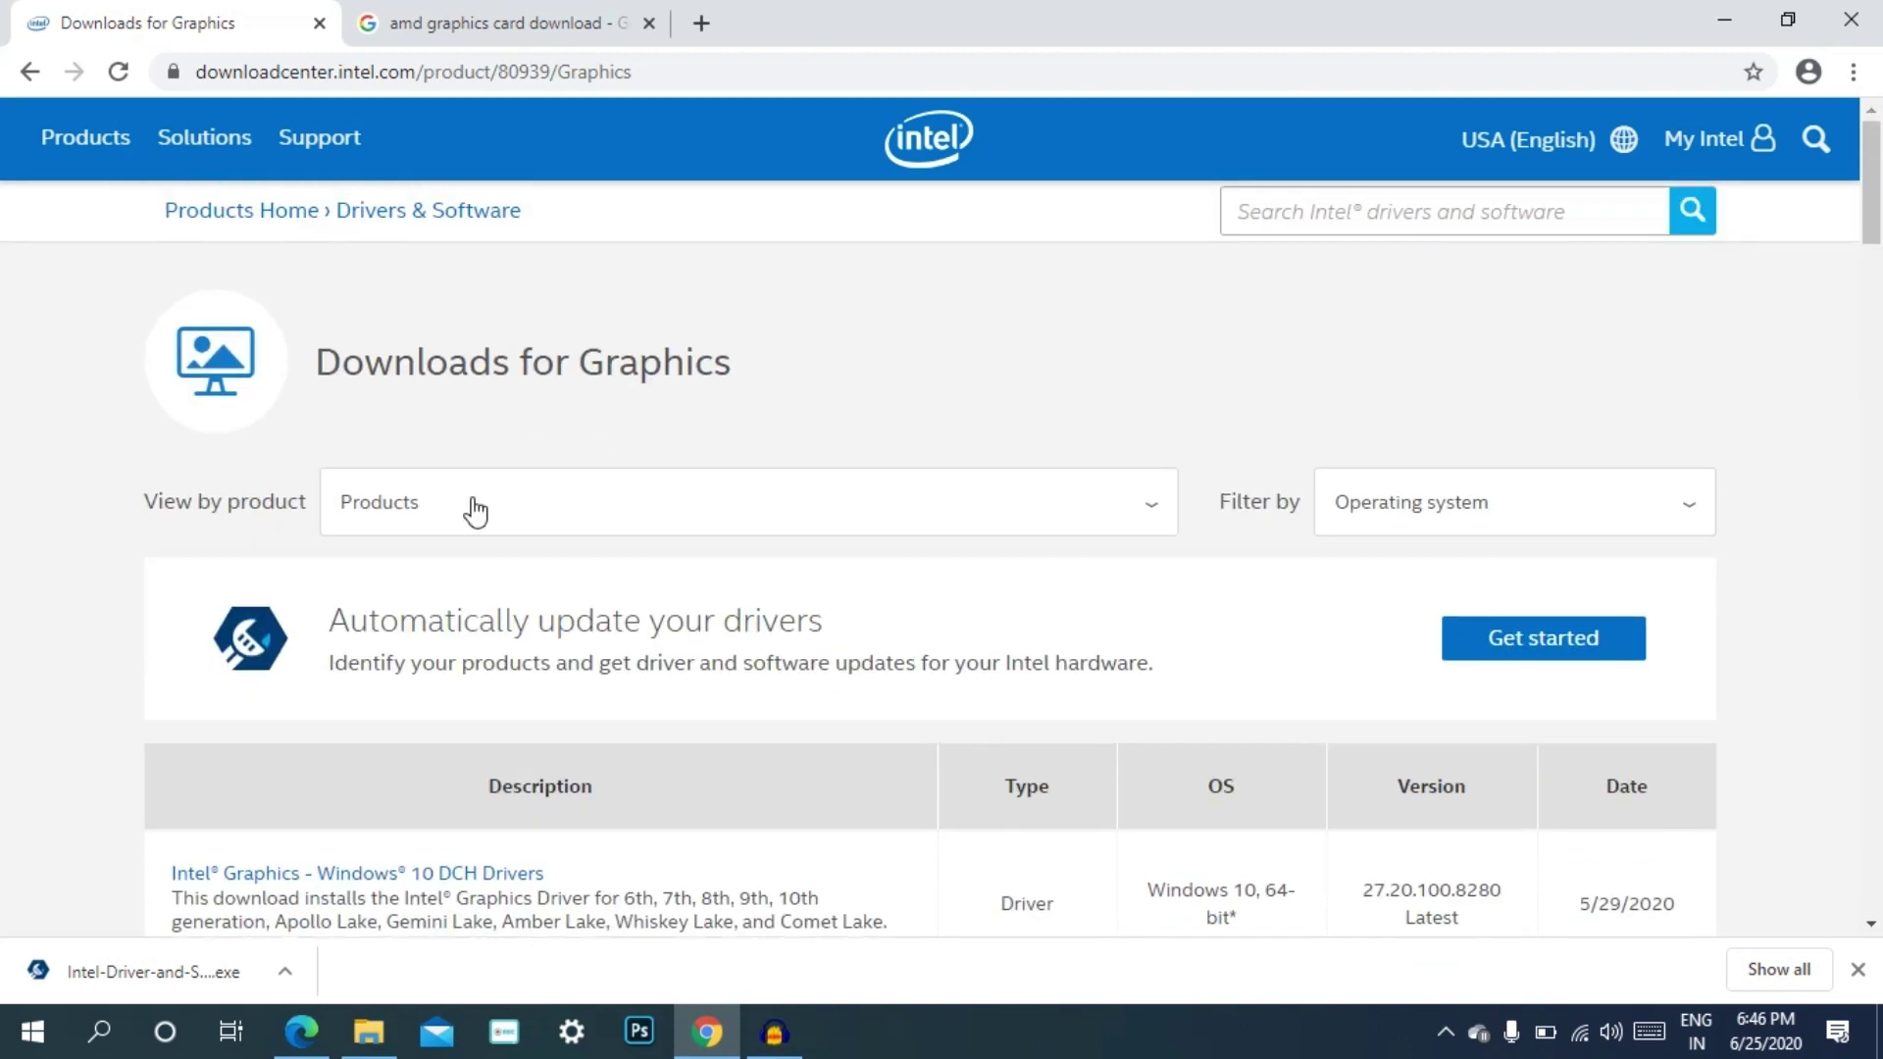
left_click(886, 525)
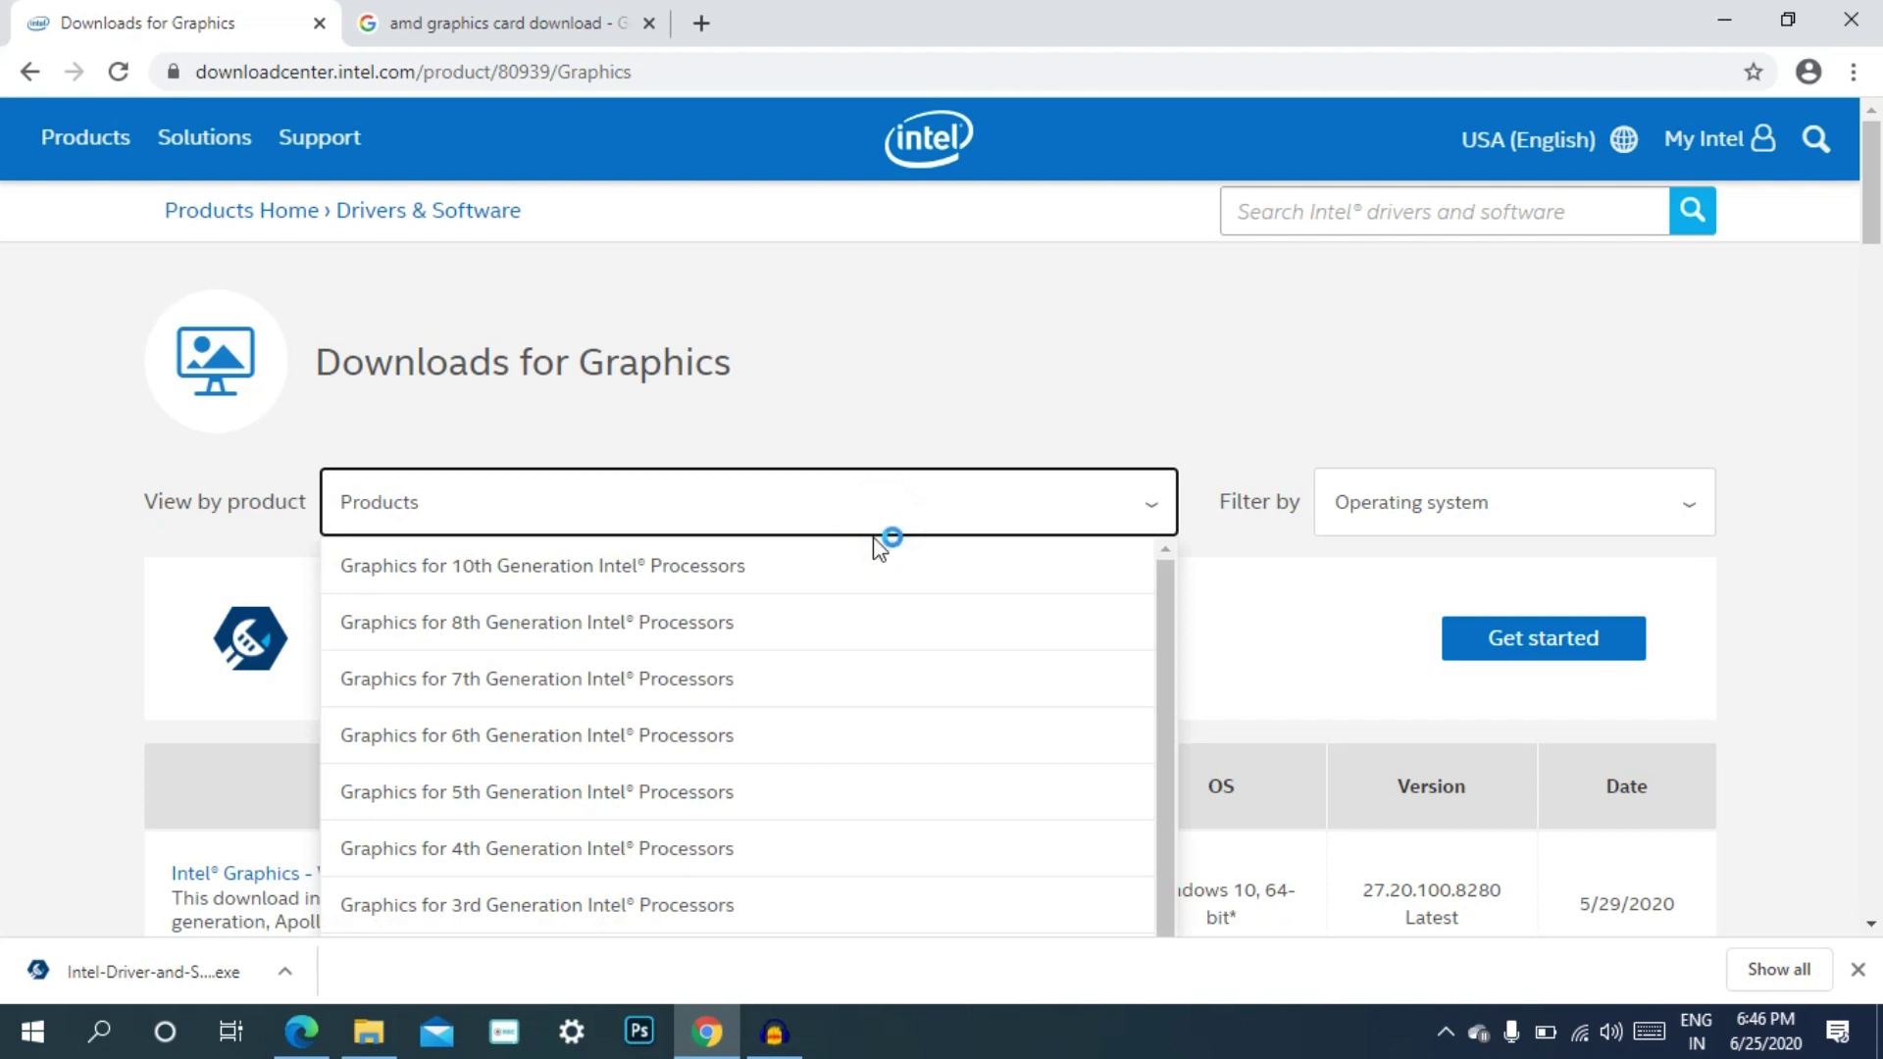
scroll(867, 566, "down", 3)
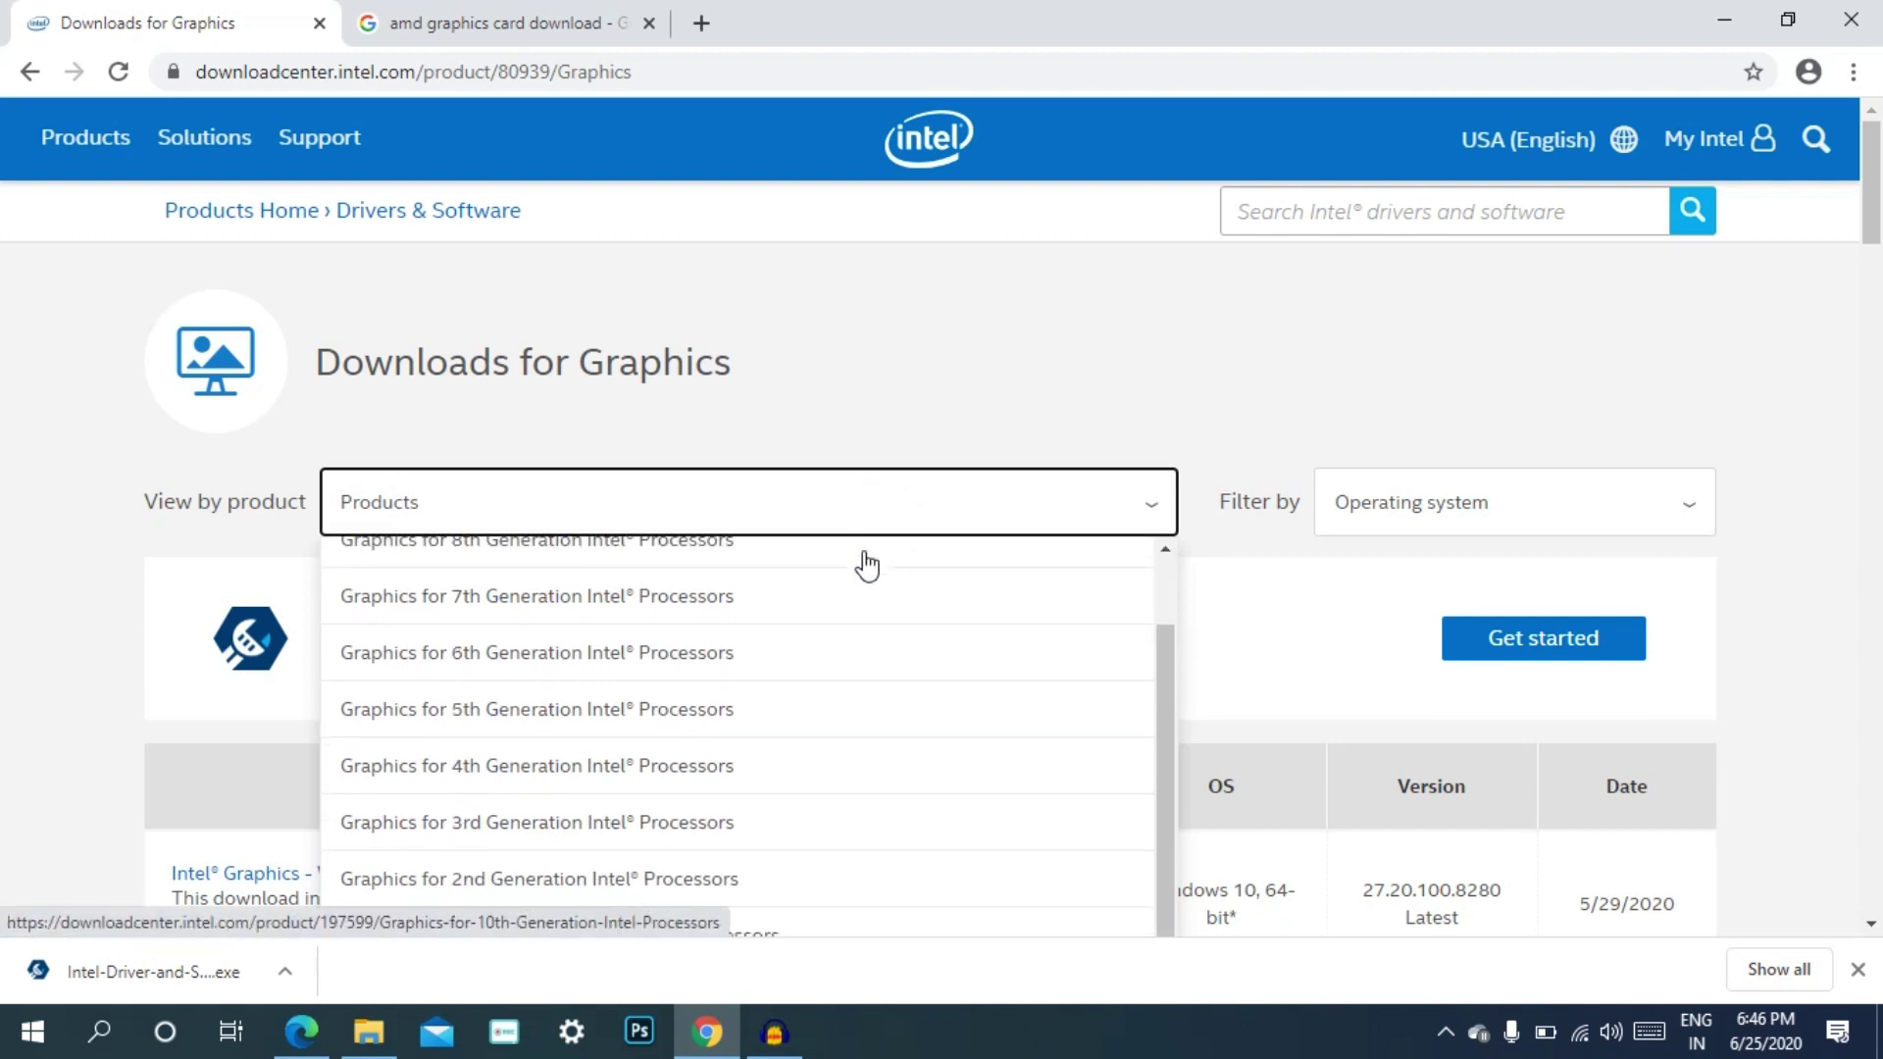
scroll(867, 566, "down", 1)
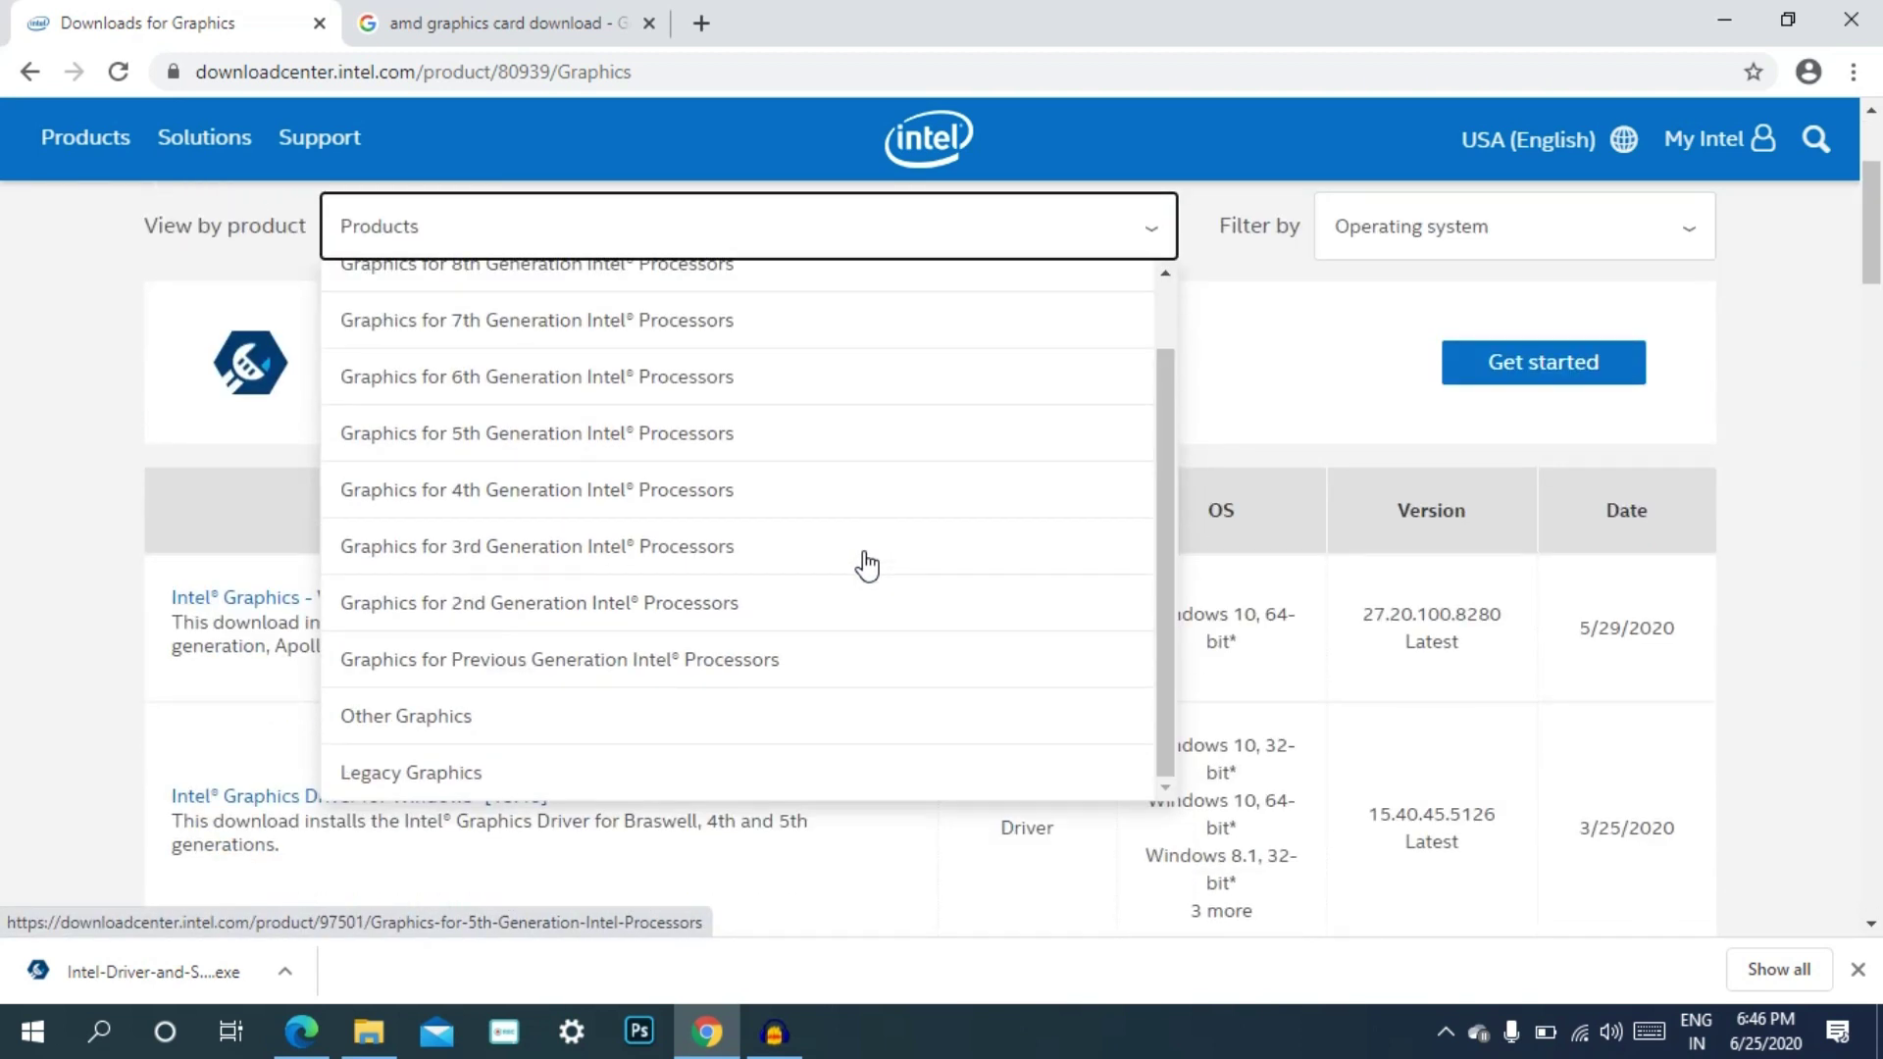
scroll(867, 566, "up", 2)
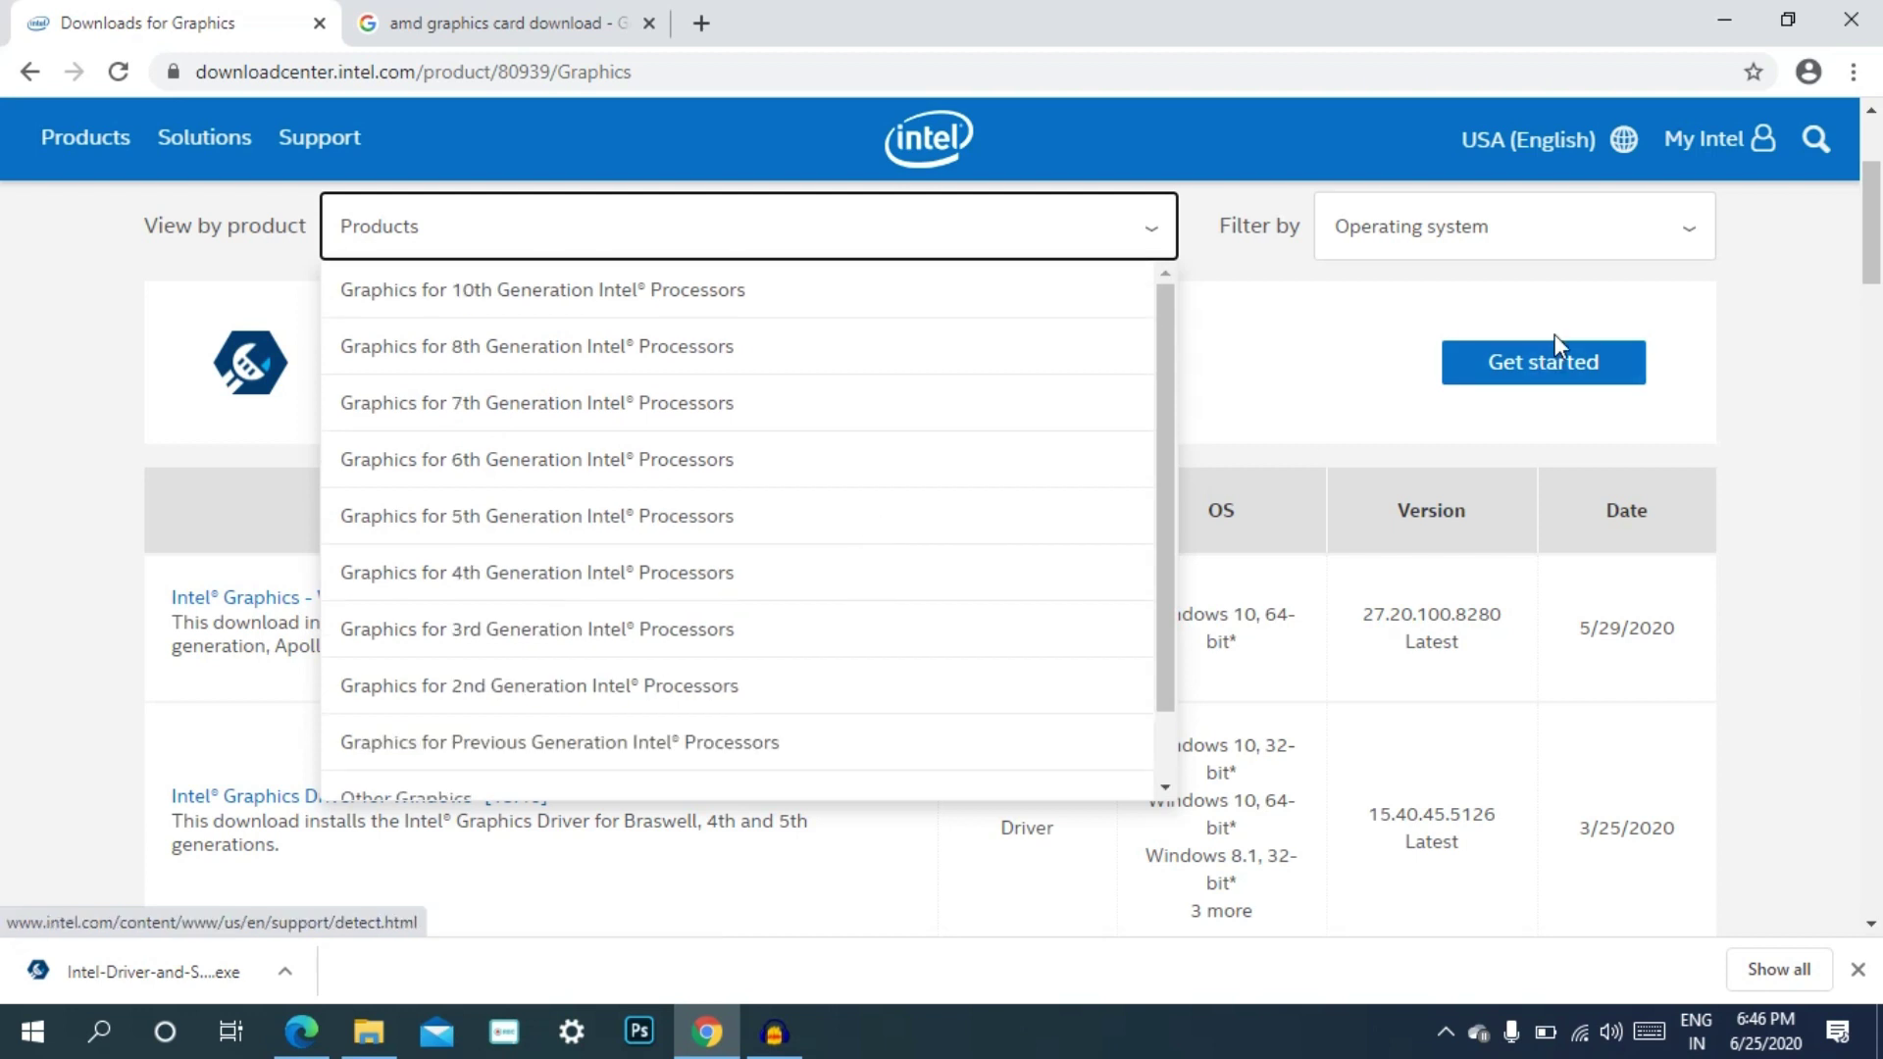
Check the operating-system filter options and driver table, then switch to the 'amd graphics card download' results
left_click(1539, 232)
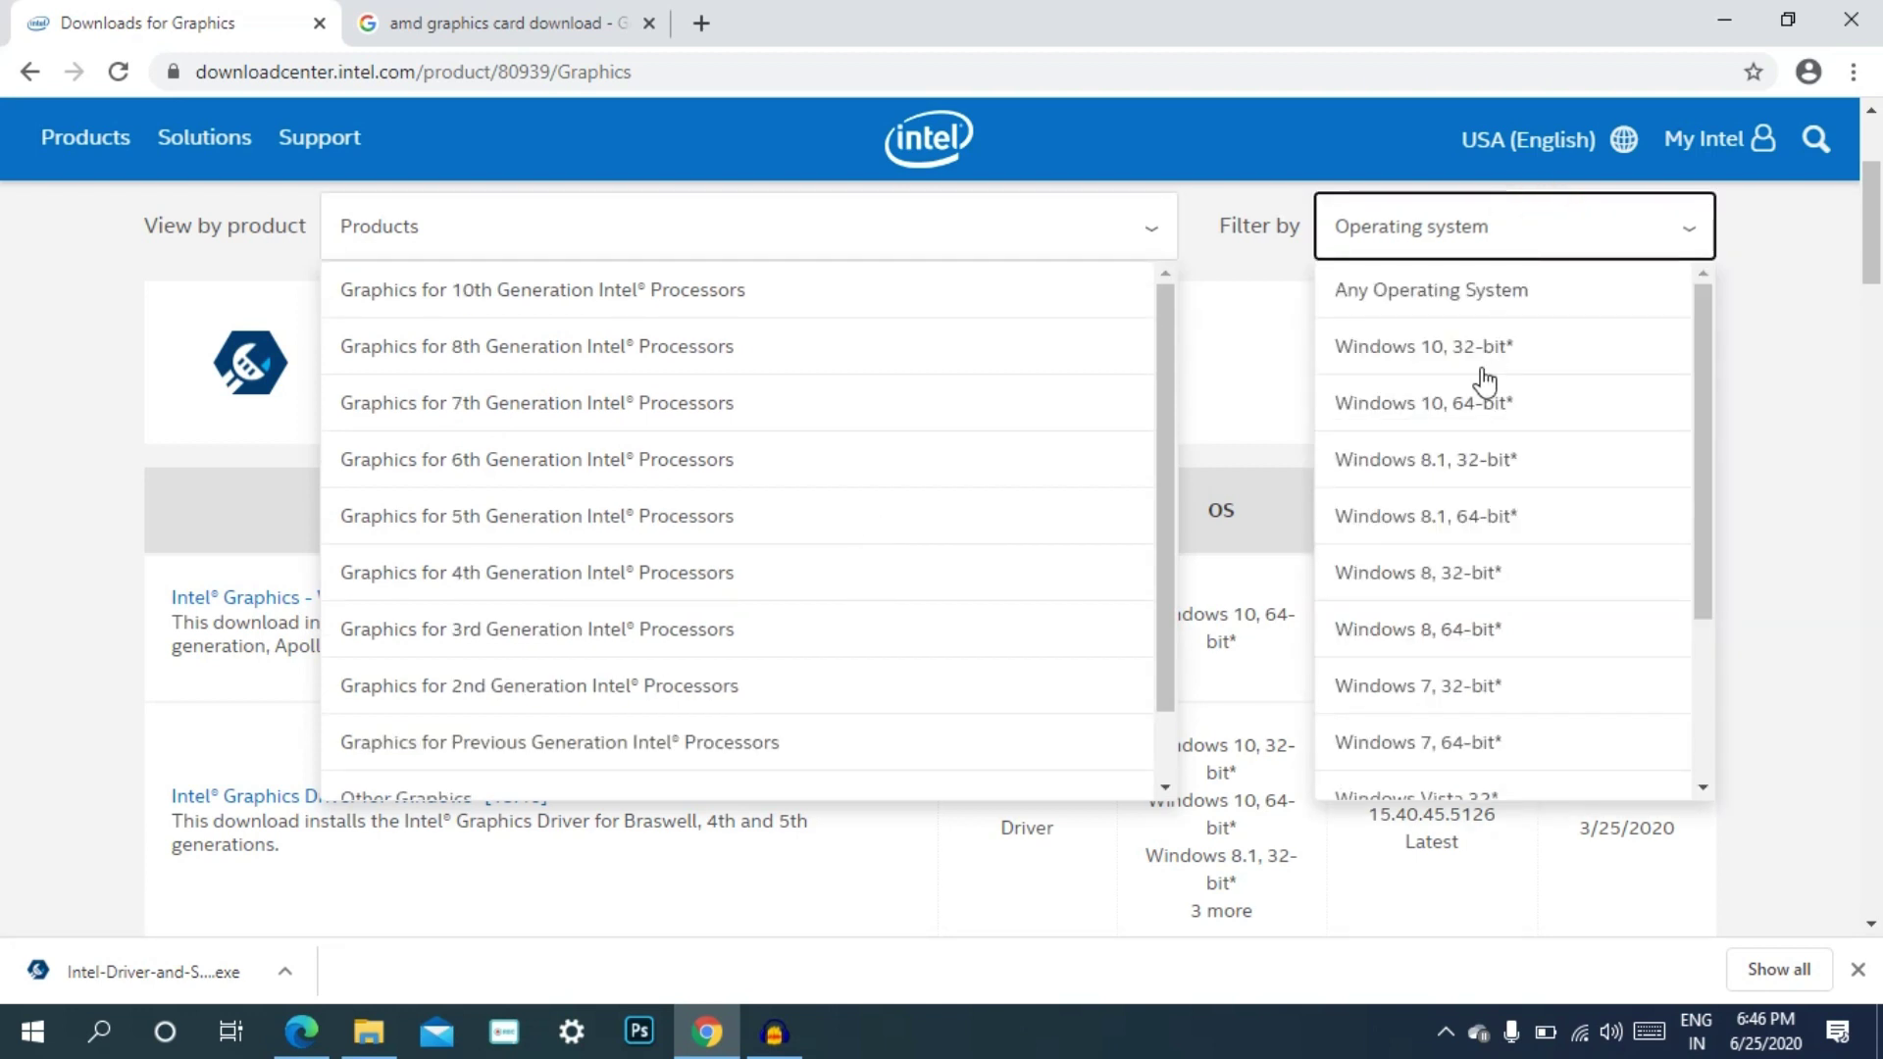
scroll(1484, 380, "down", 3)
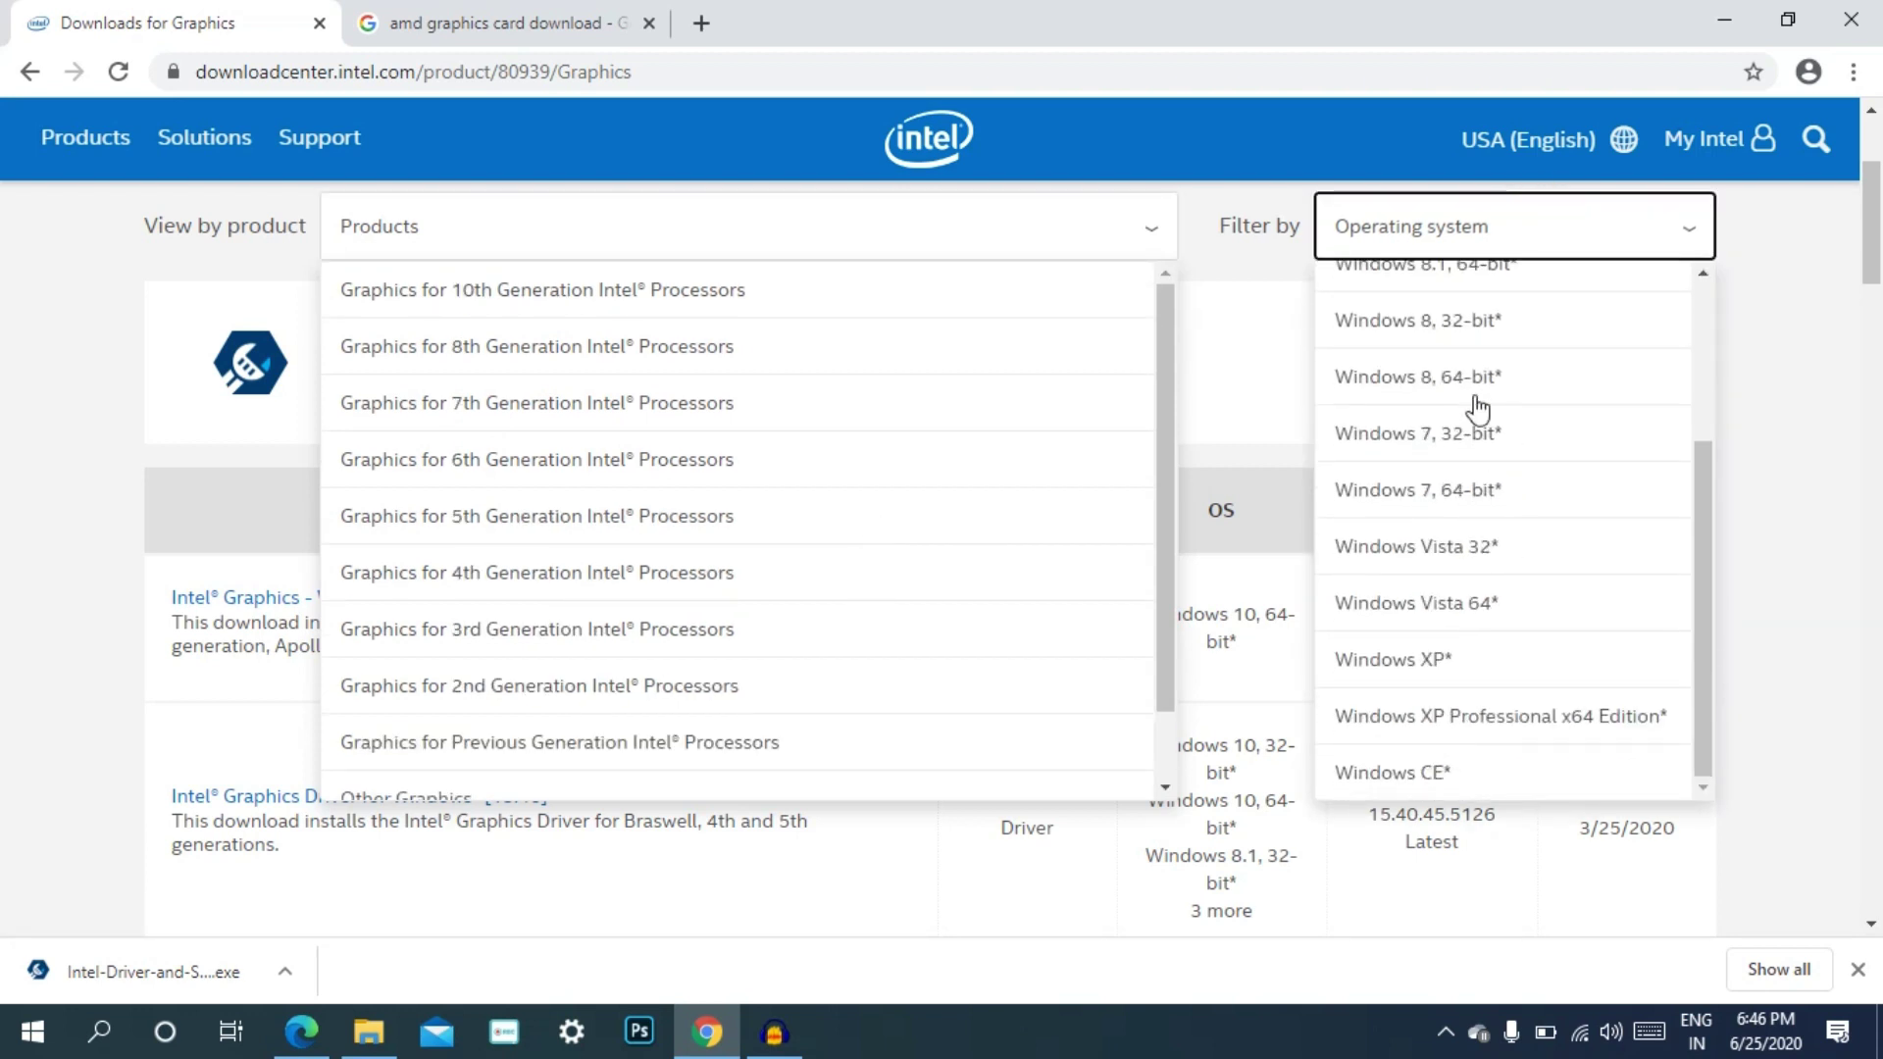
scroll(1476, 408, "up", 5)
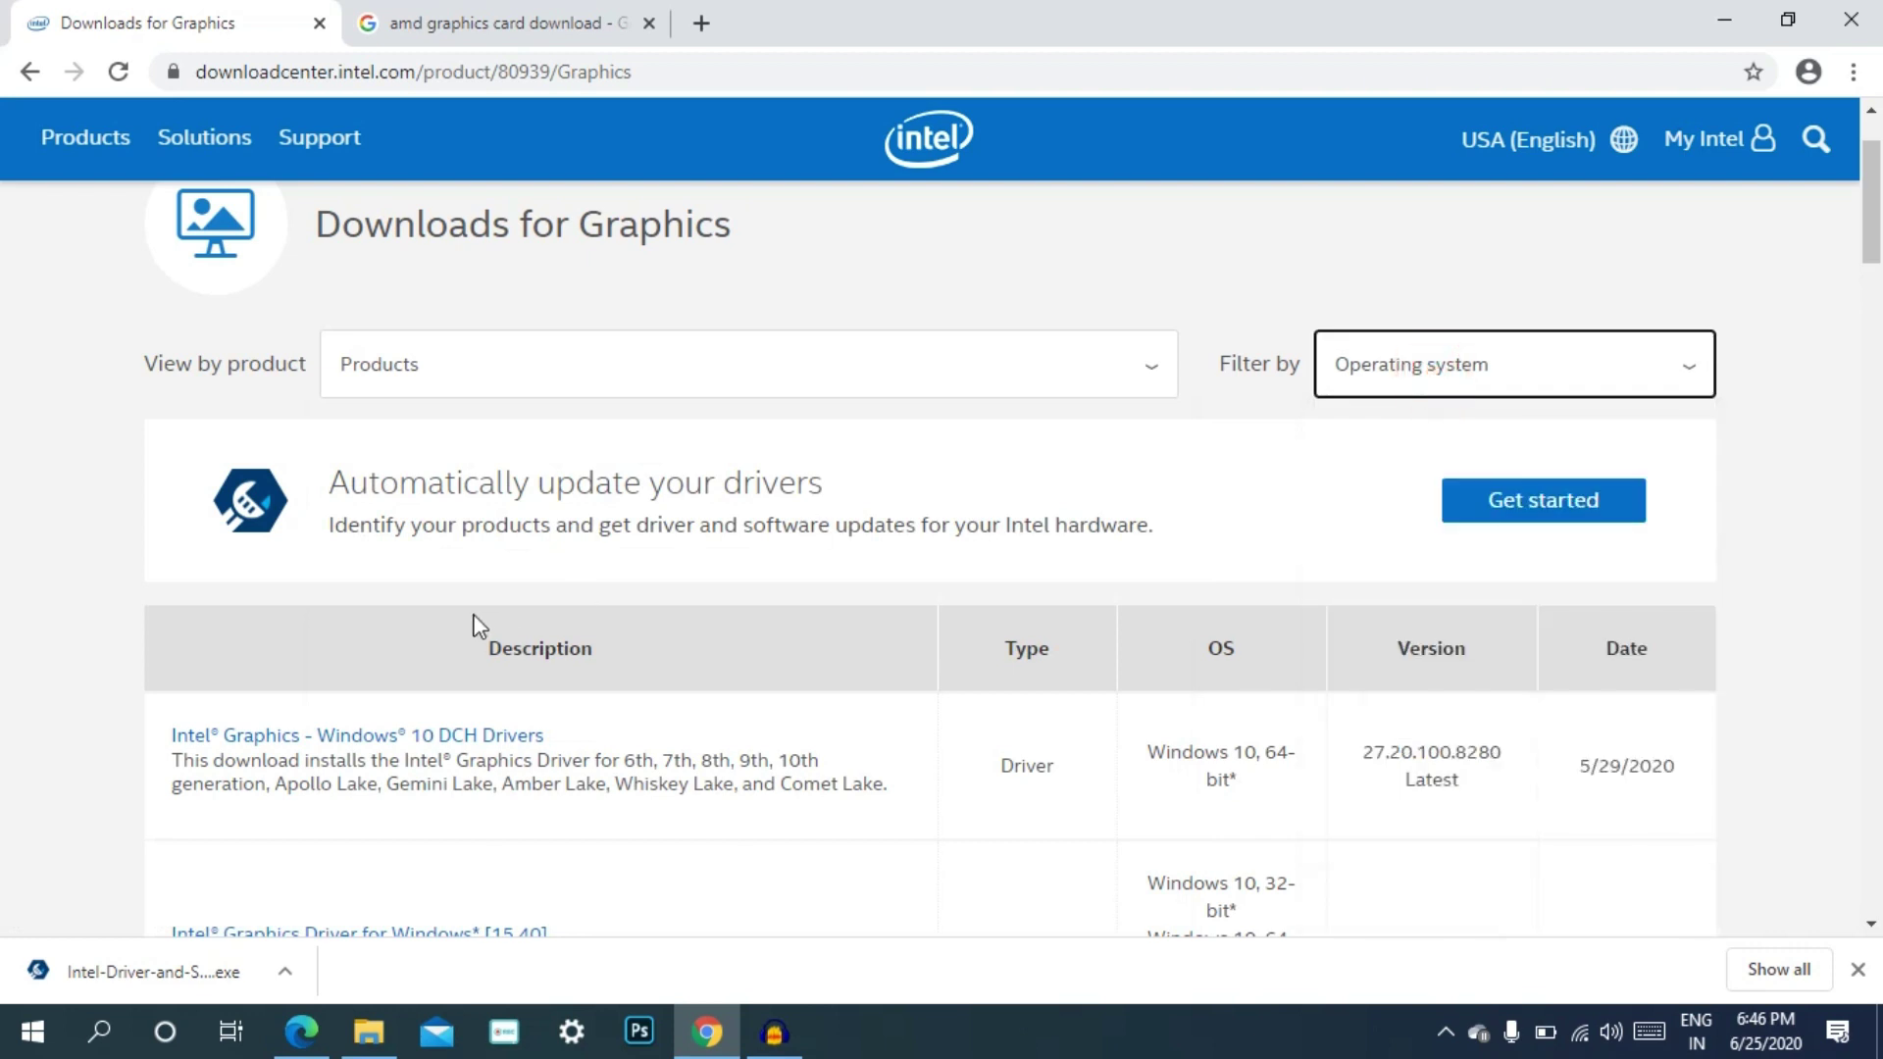
scroll(589, 628, "down", 2)
scroll(873, 636, "down", 2)
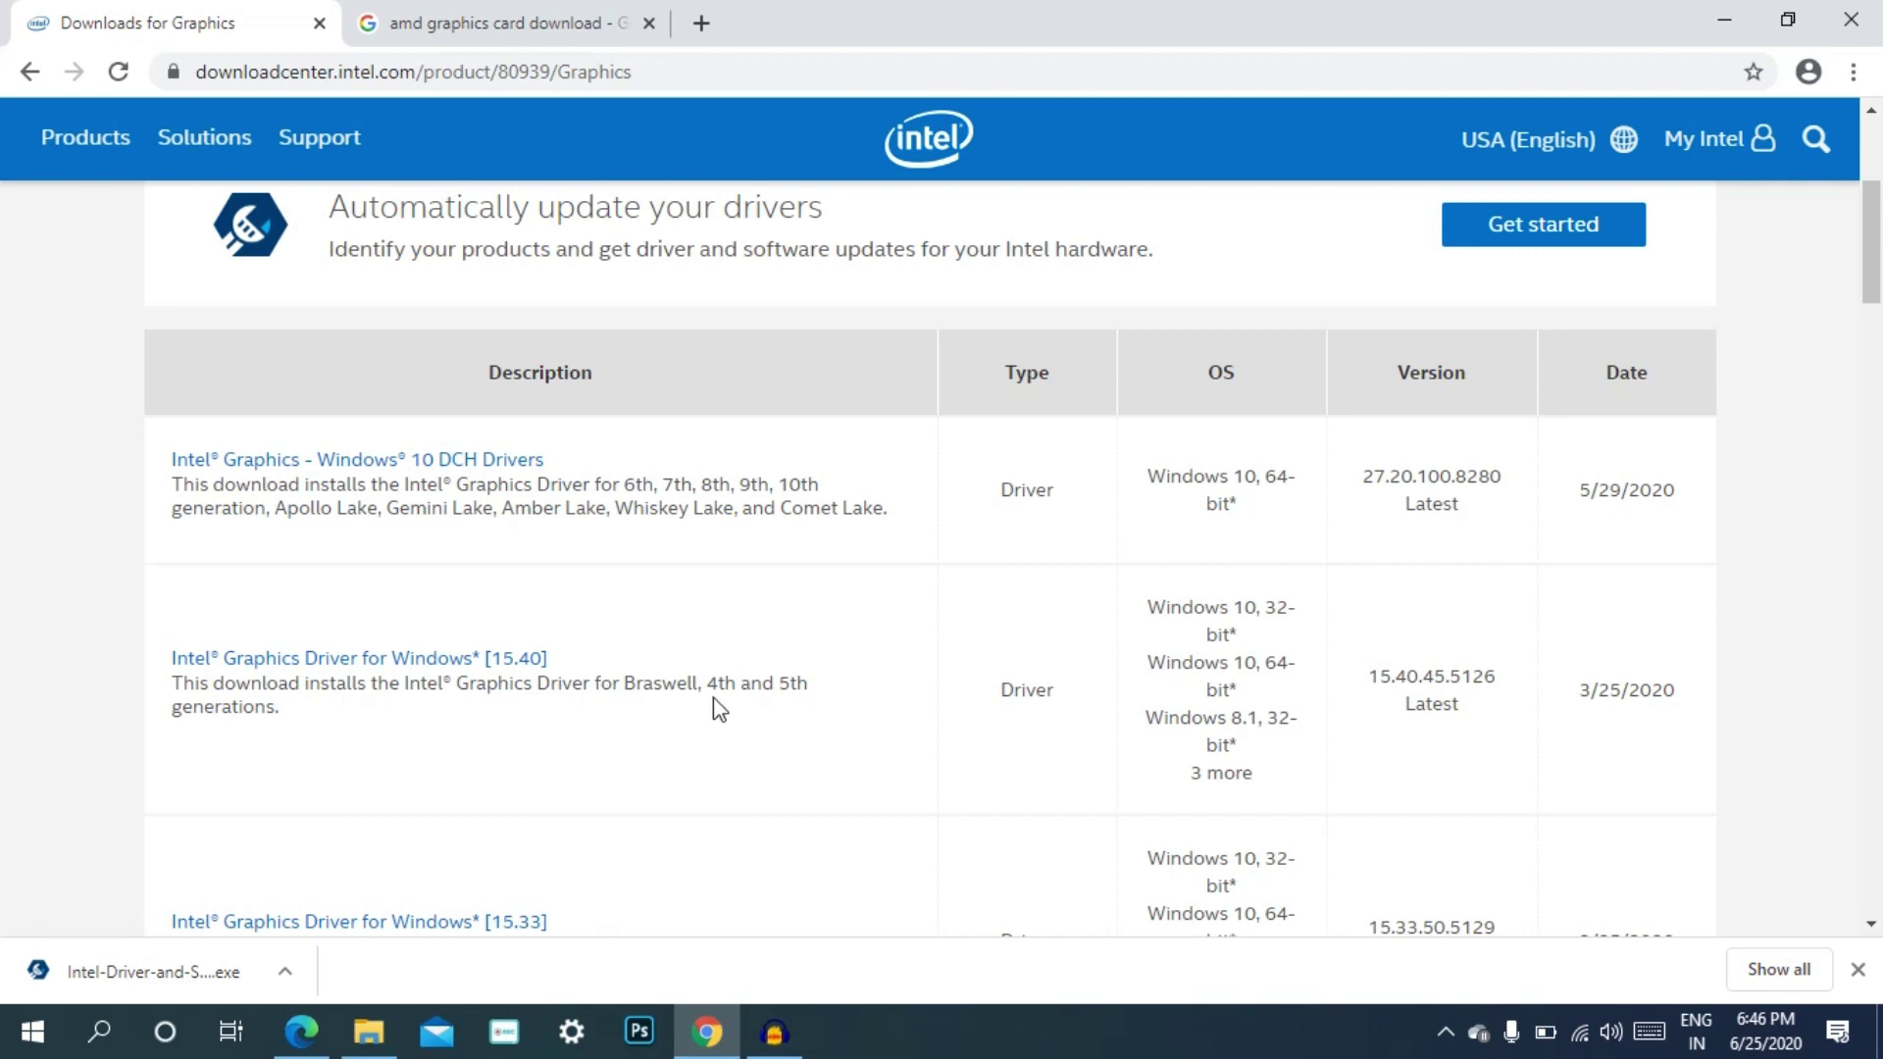
scroll(410, 669, "down", 1)
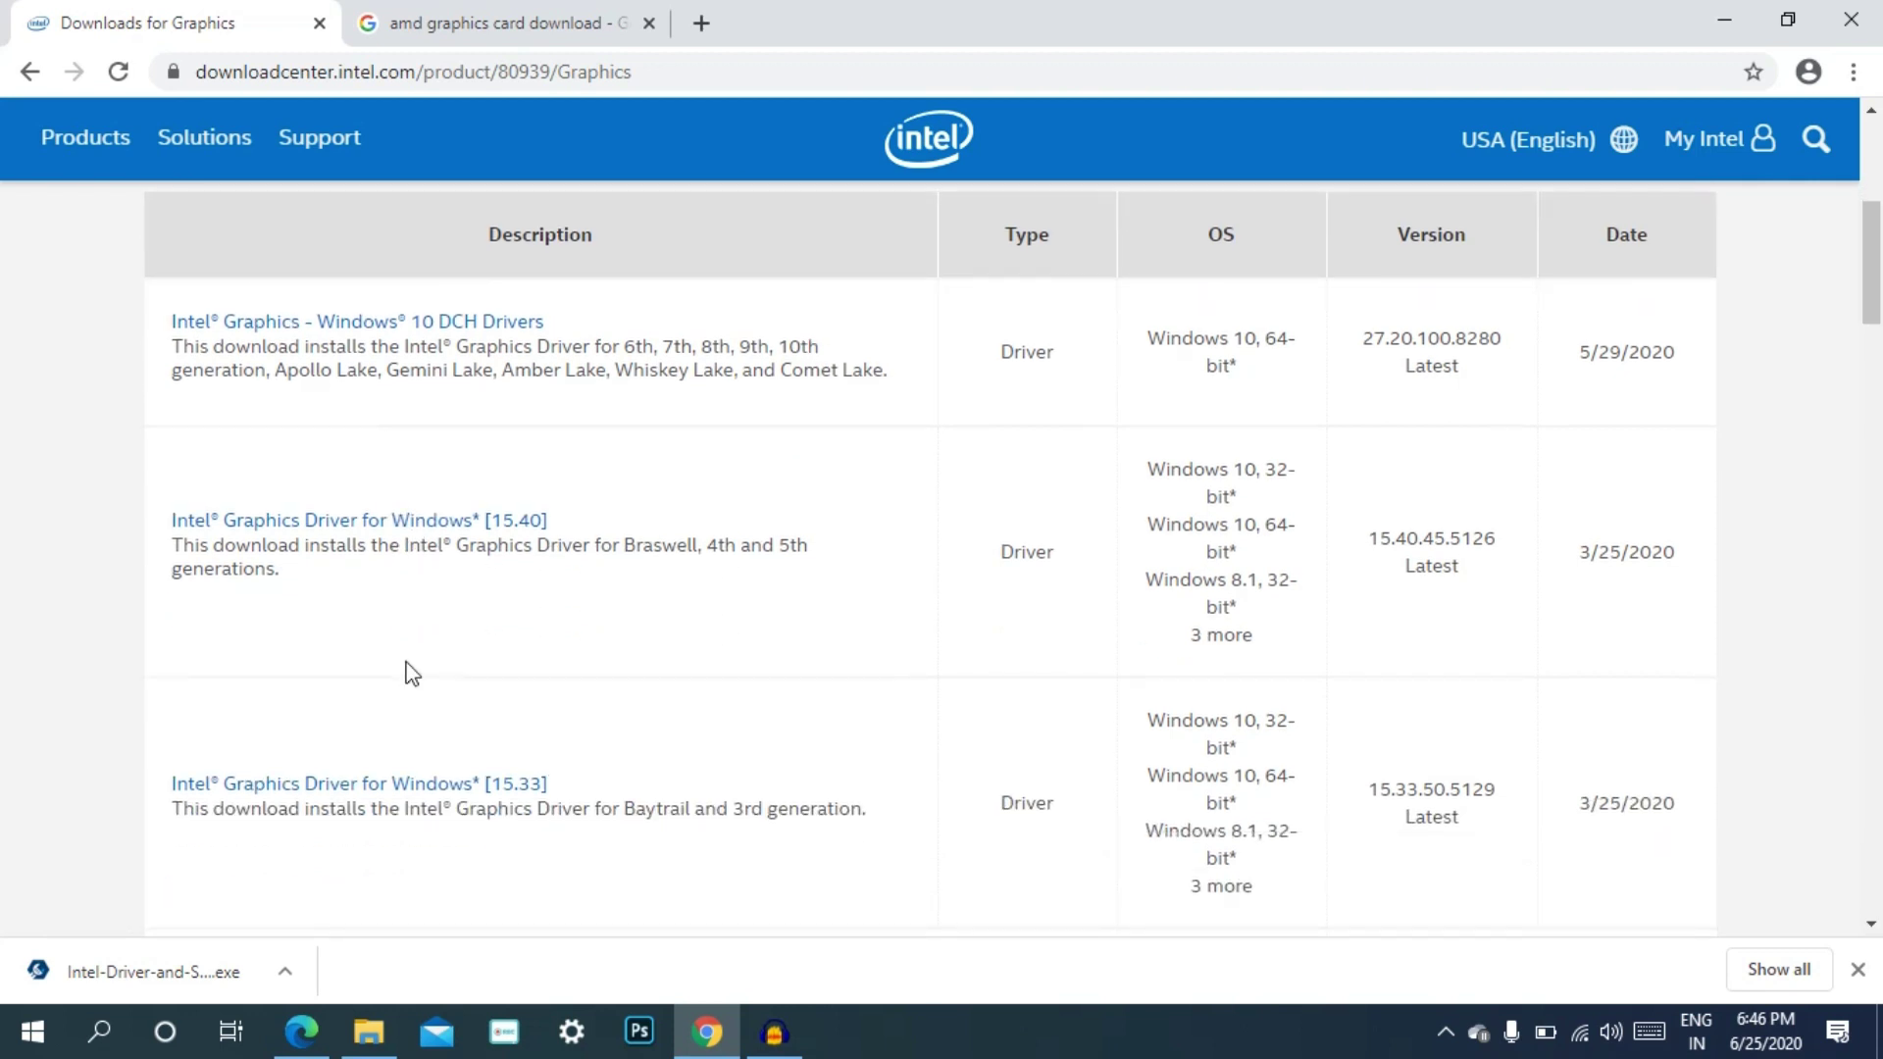
scroll(465, 535, "up", 2)
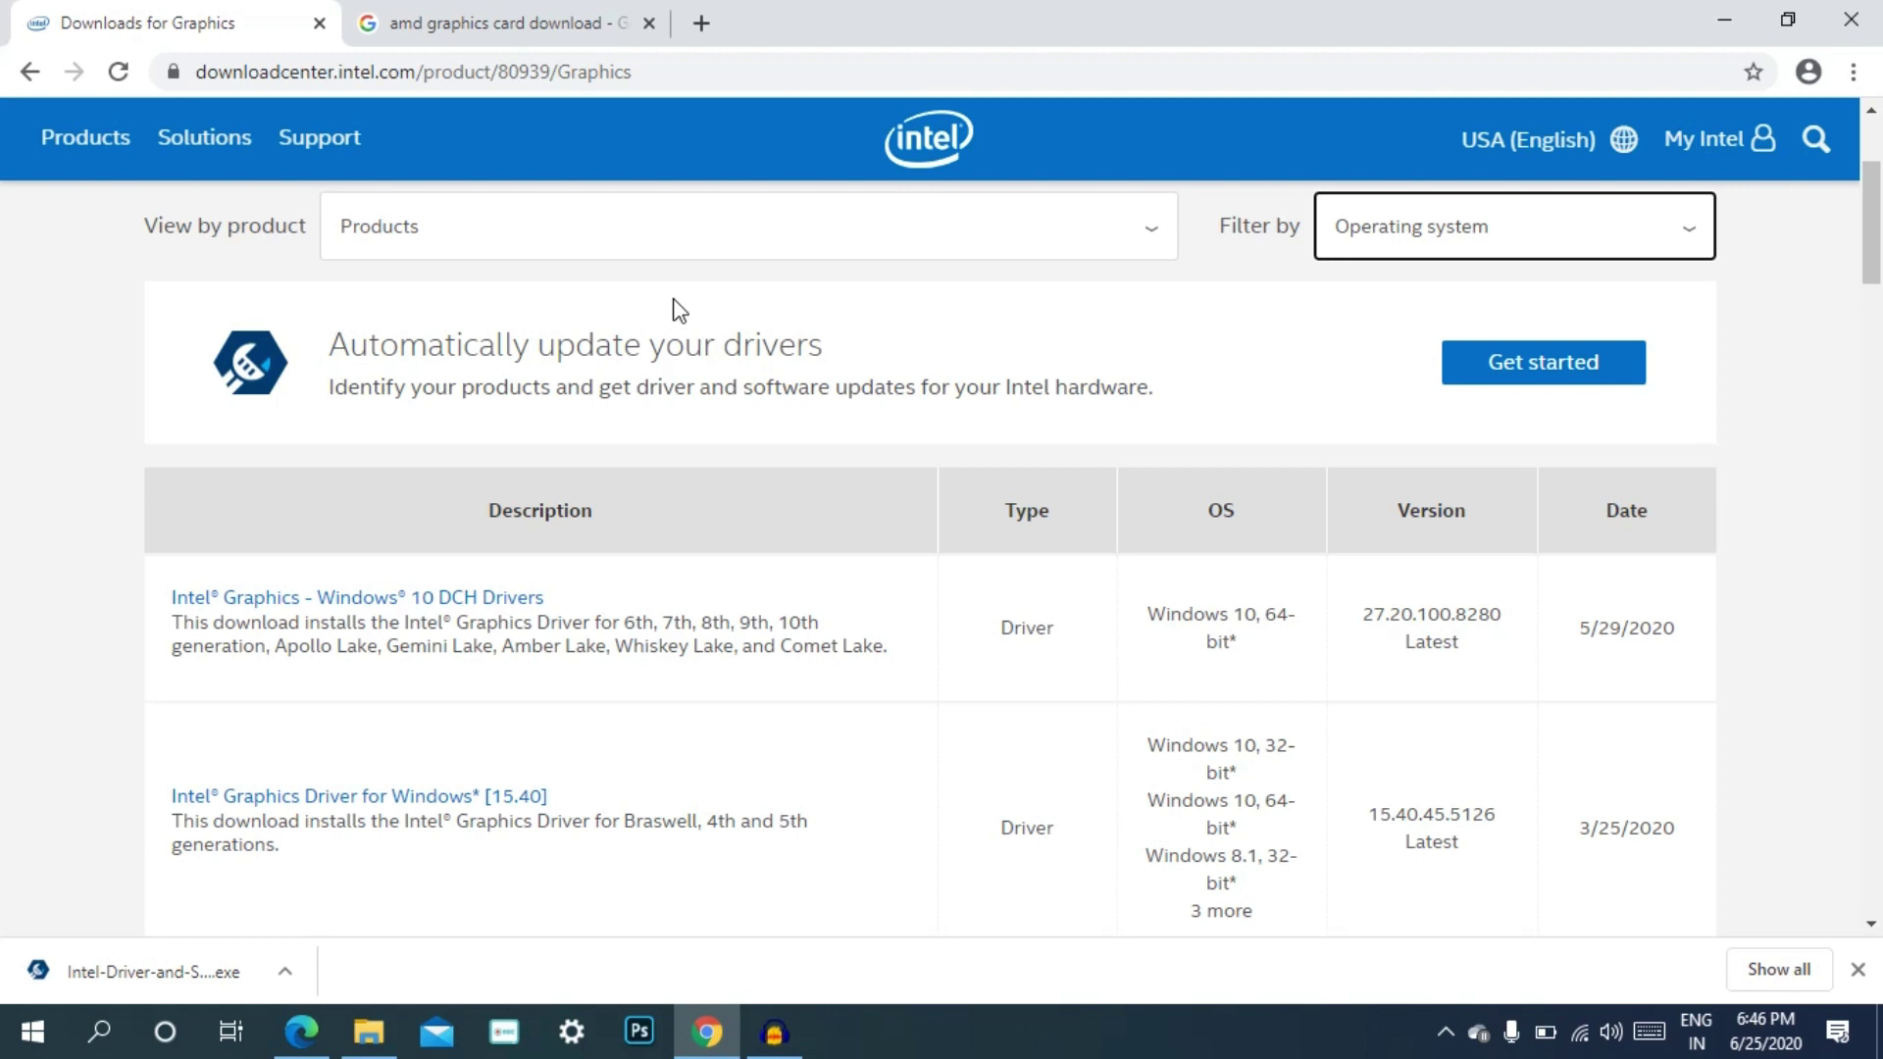
left_click(545, 44)
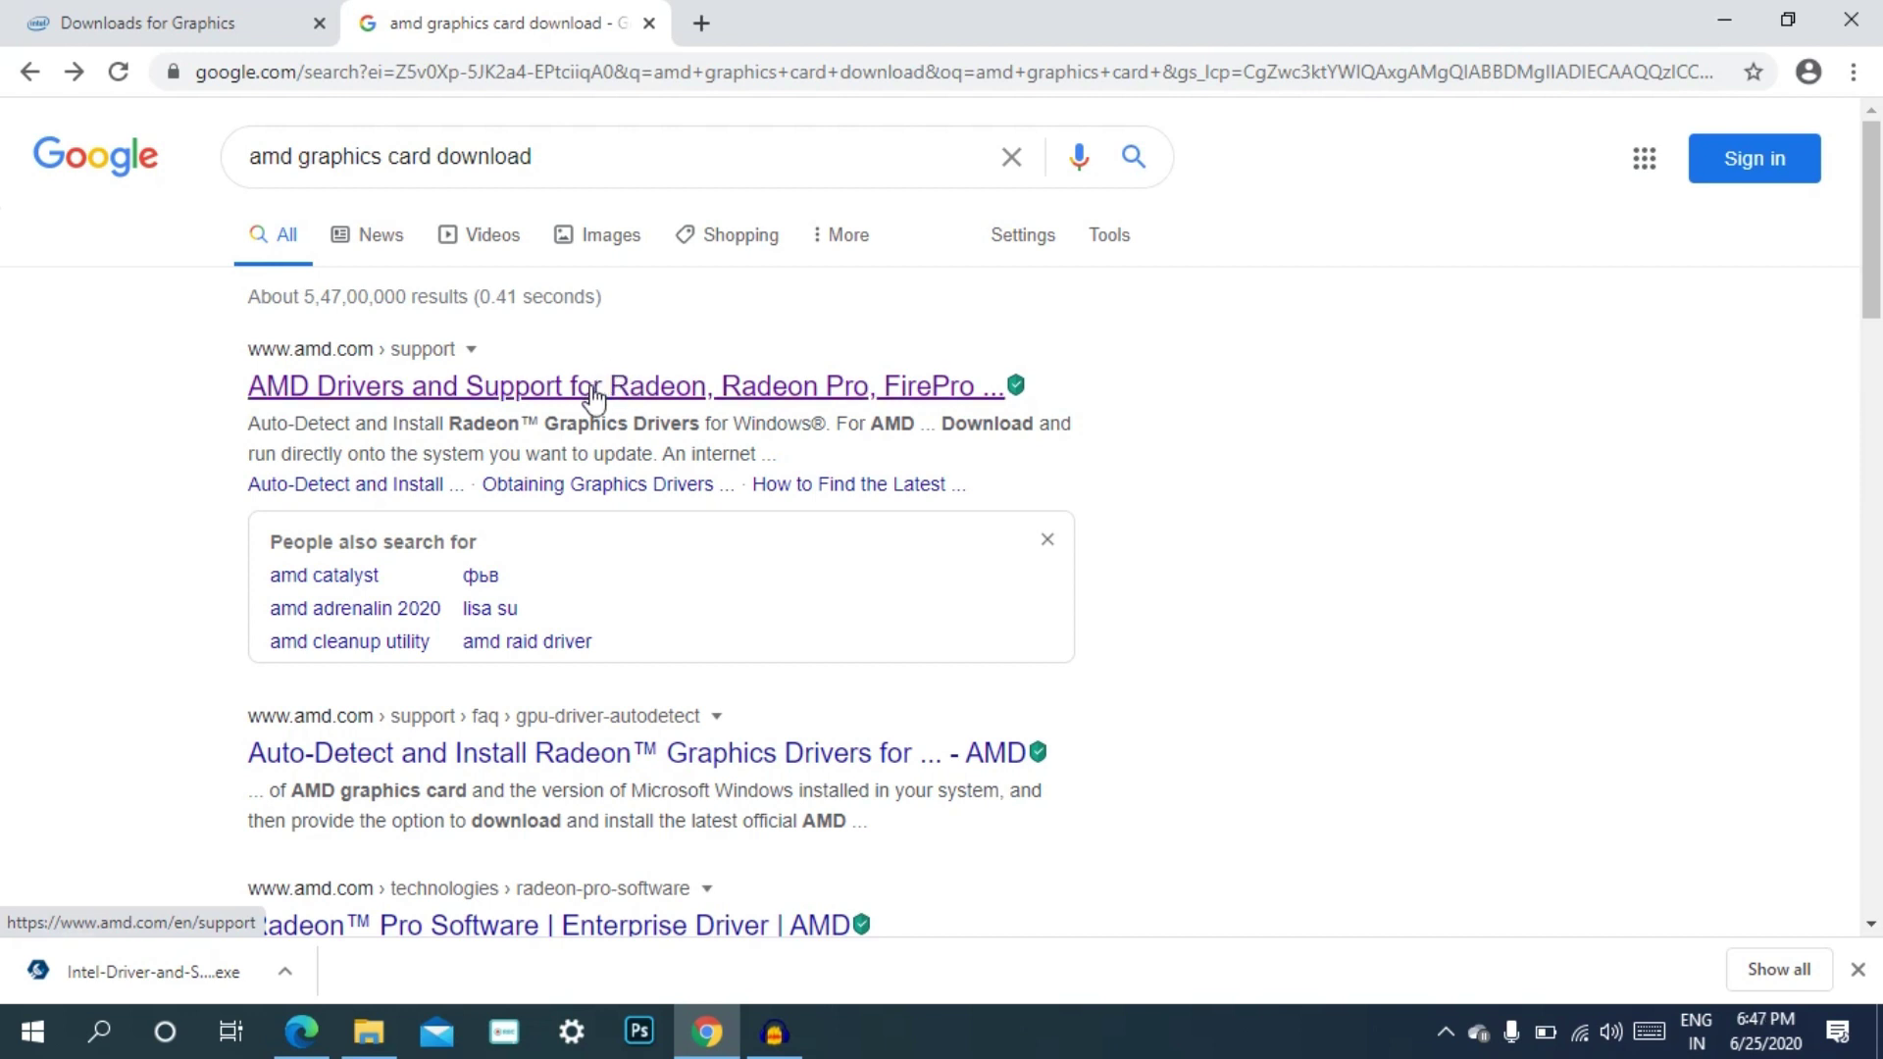
Open AMD's Drivers and Support result and scroll to the Auto-Detect Radeon drivers section
left_click(594, 392)
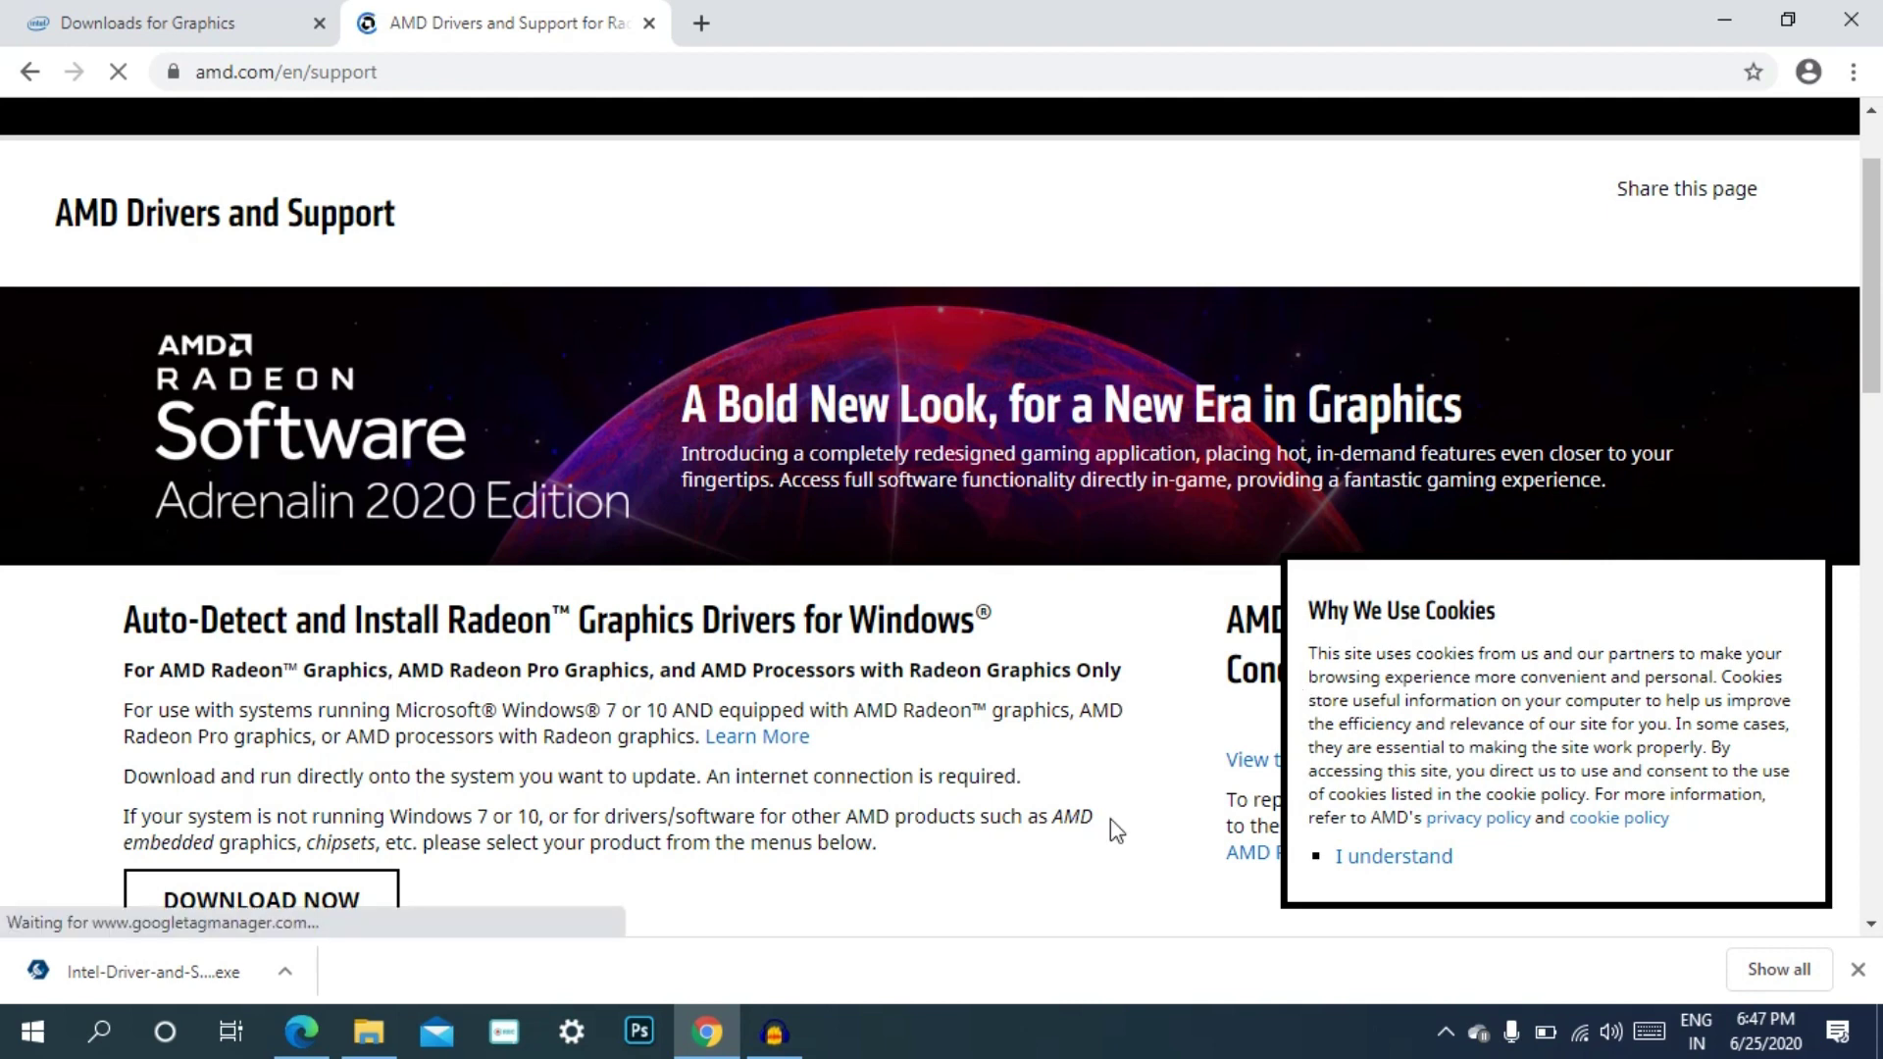
scroll(844, 809, "down", 1)
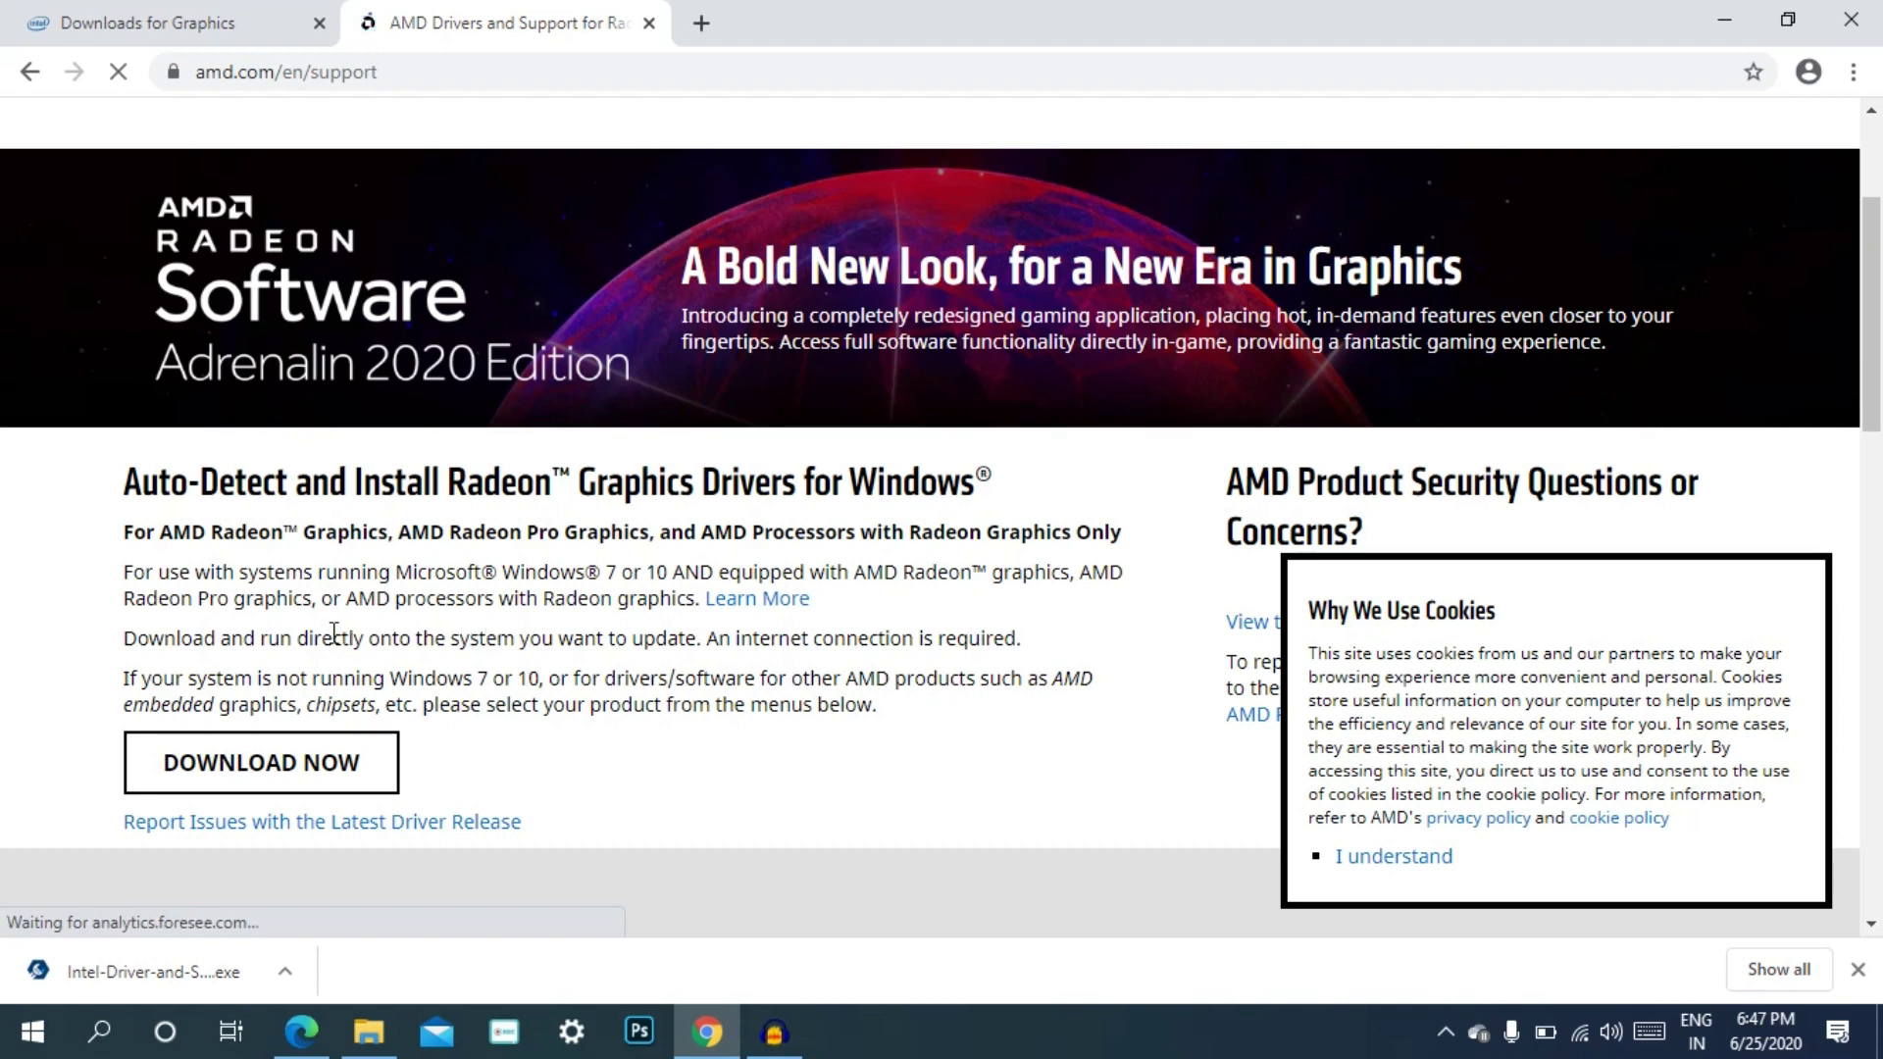
scroll(476, 642, "down", 2)
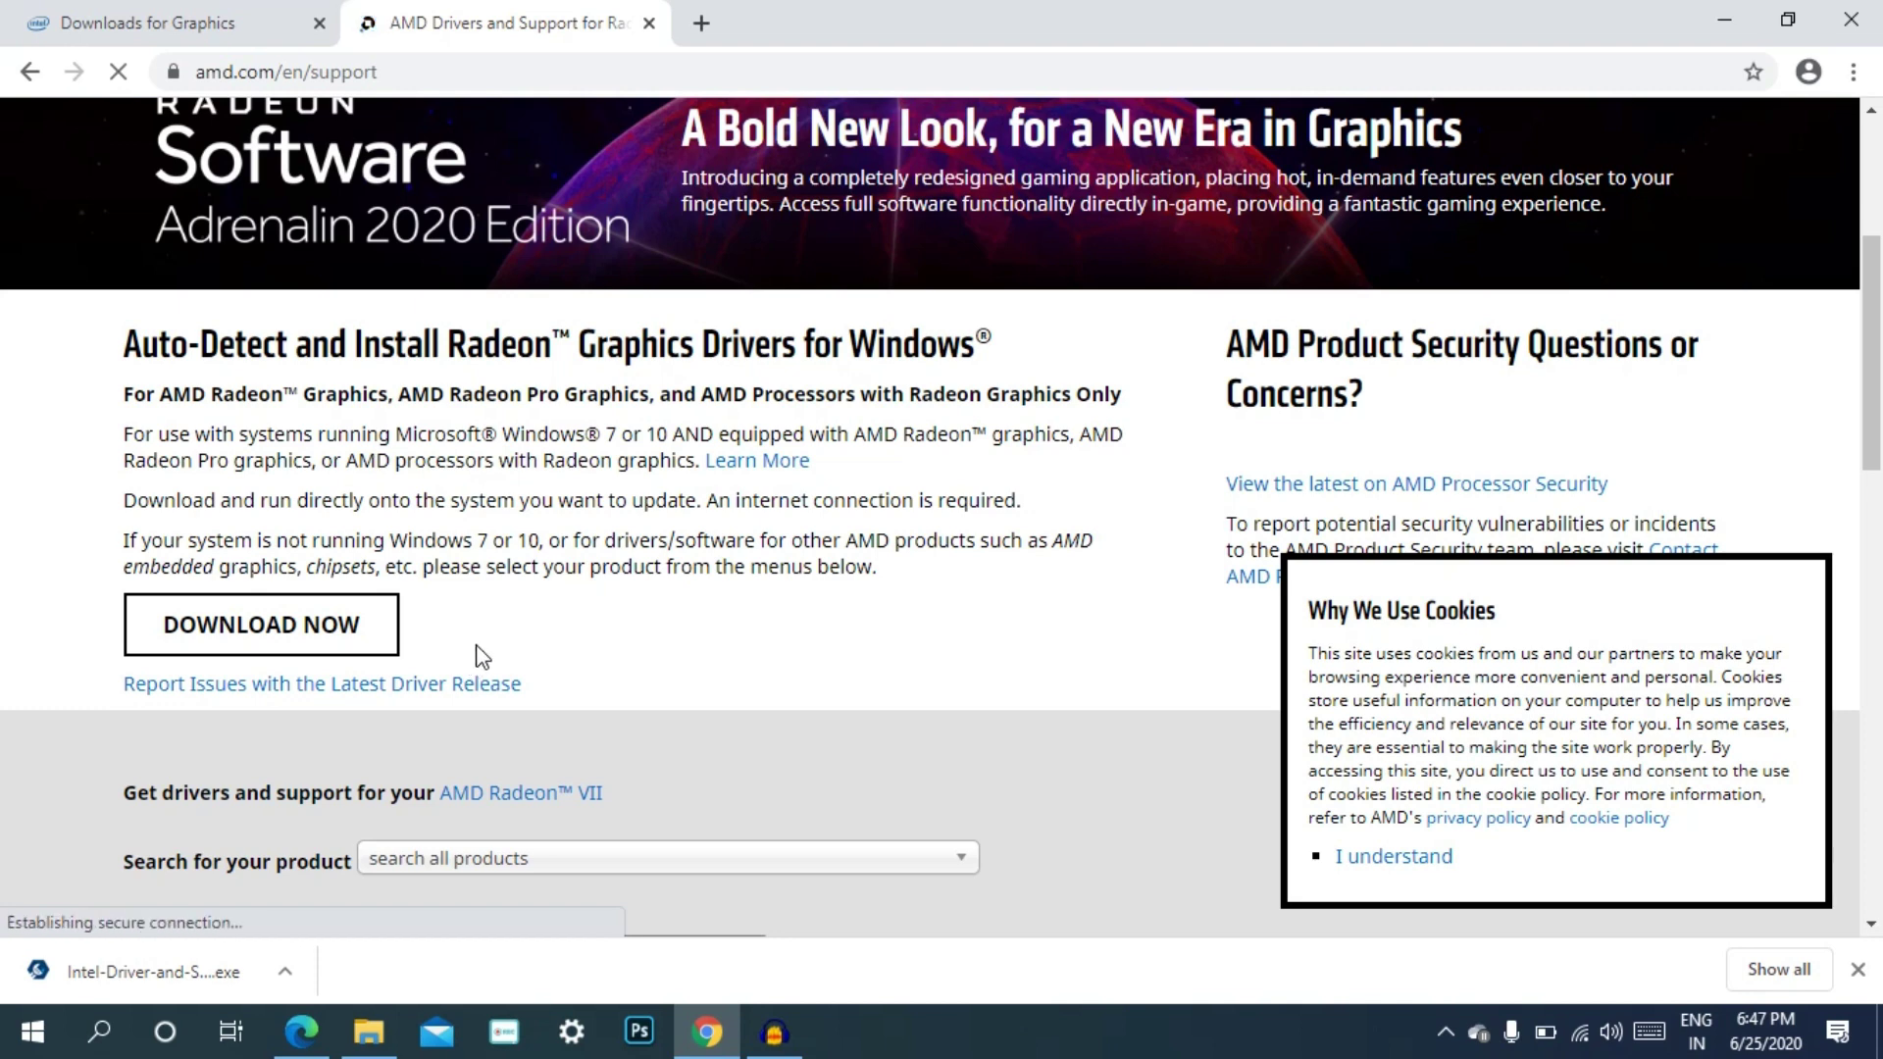
scroll(483, 642, "down", 2)
In AMD's product selector, choose Graphics, then AMD Radeon R9 Series, then R9 200 Series
scroll(483, 642, "down", 2)
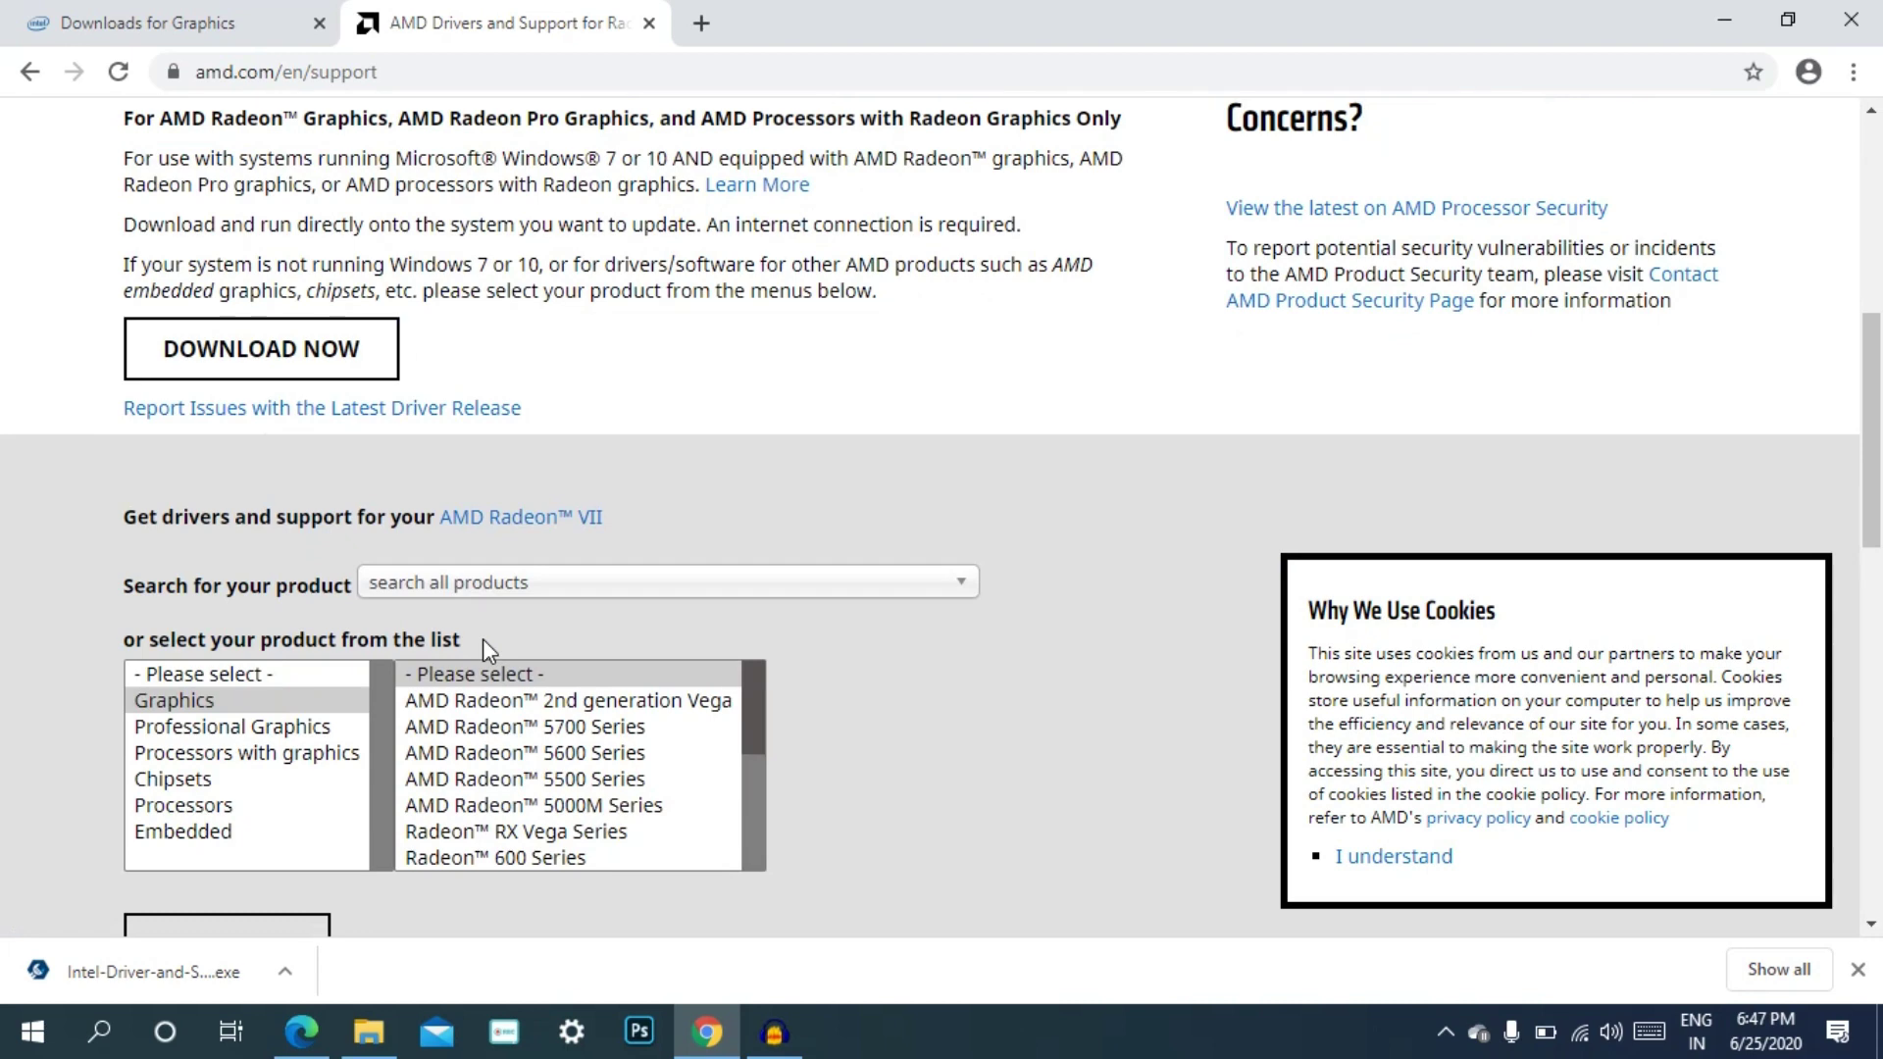
scroll(482, 639, "down", 2)
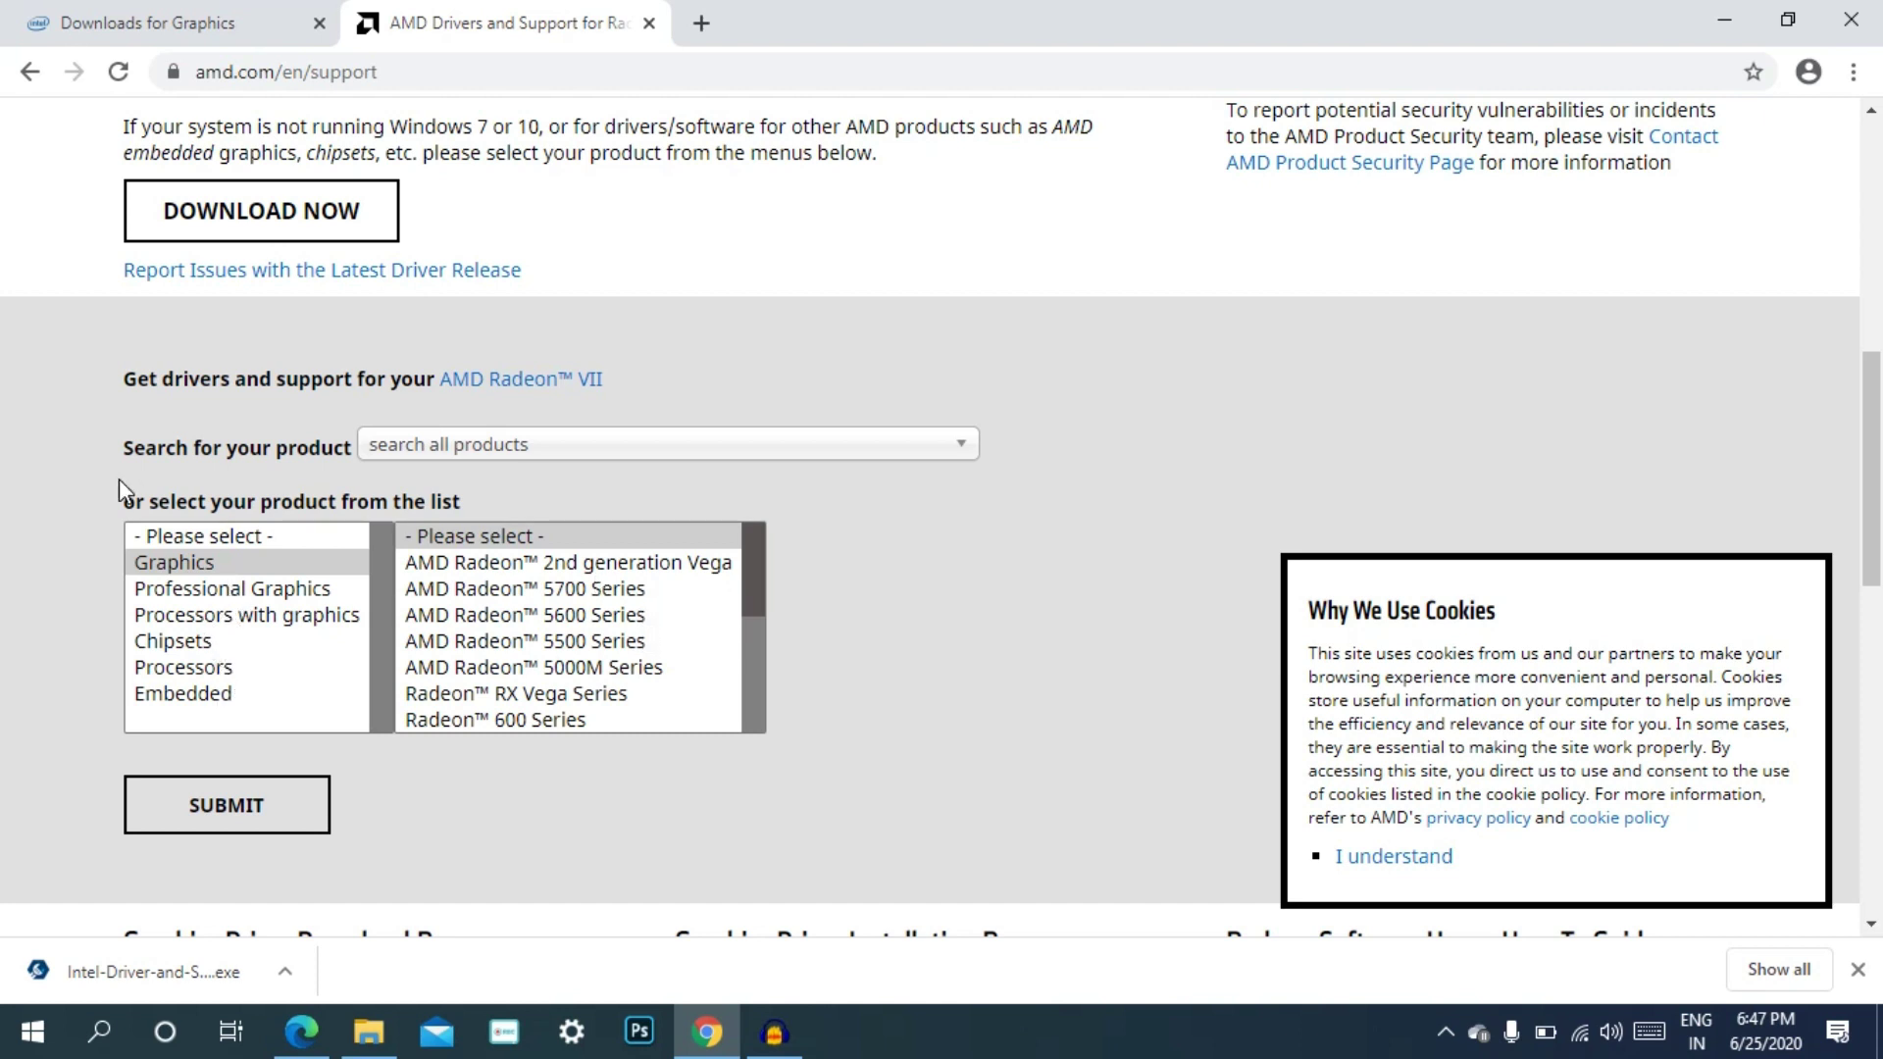
left_click(153, 563)
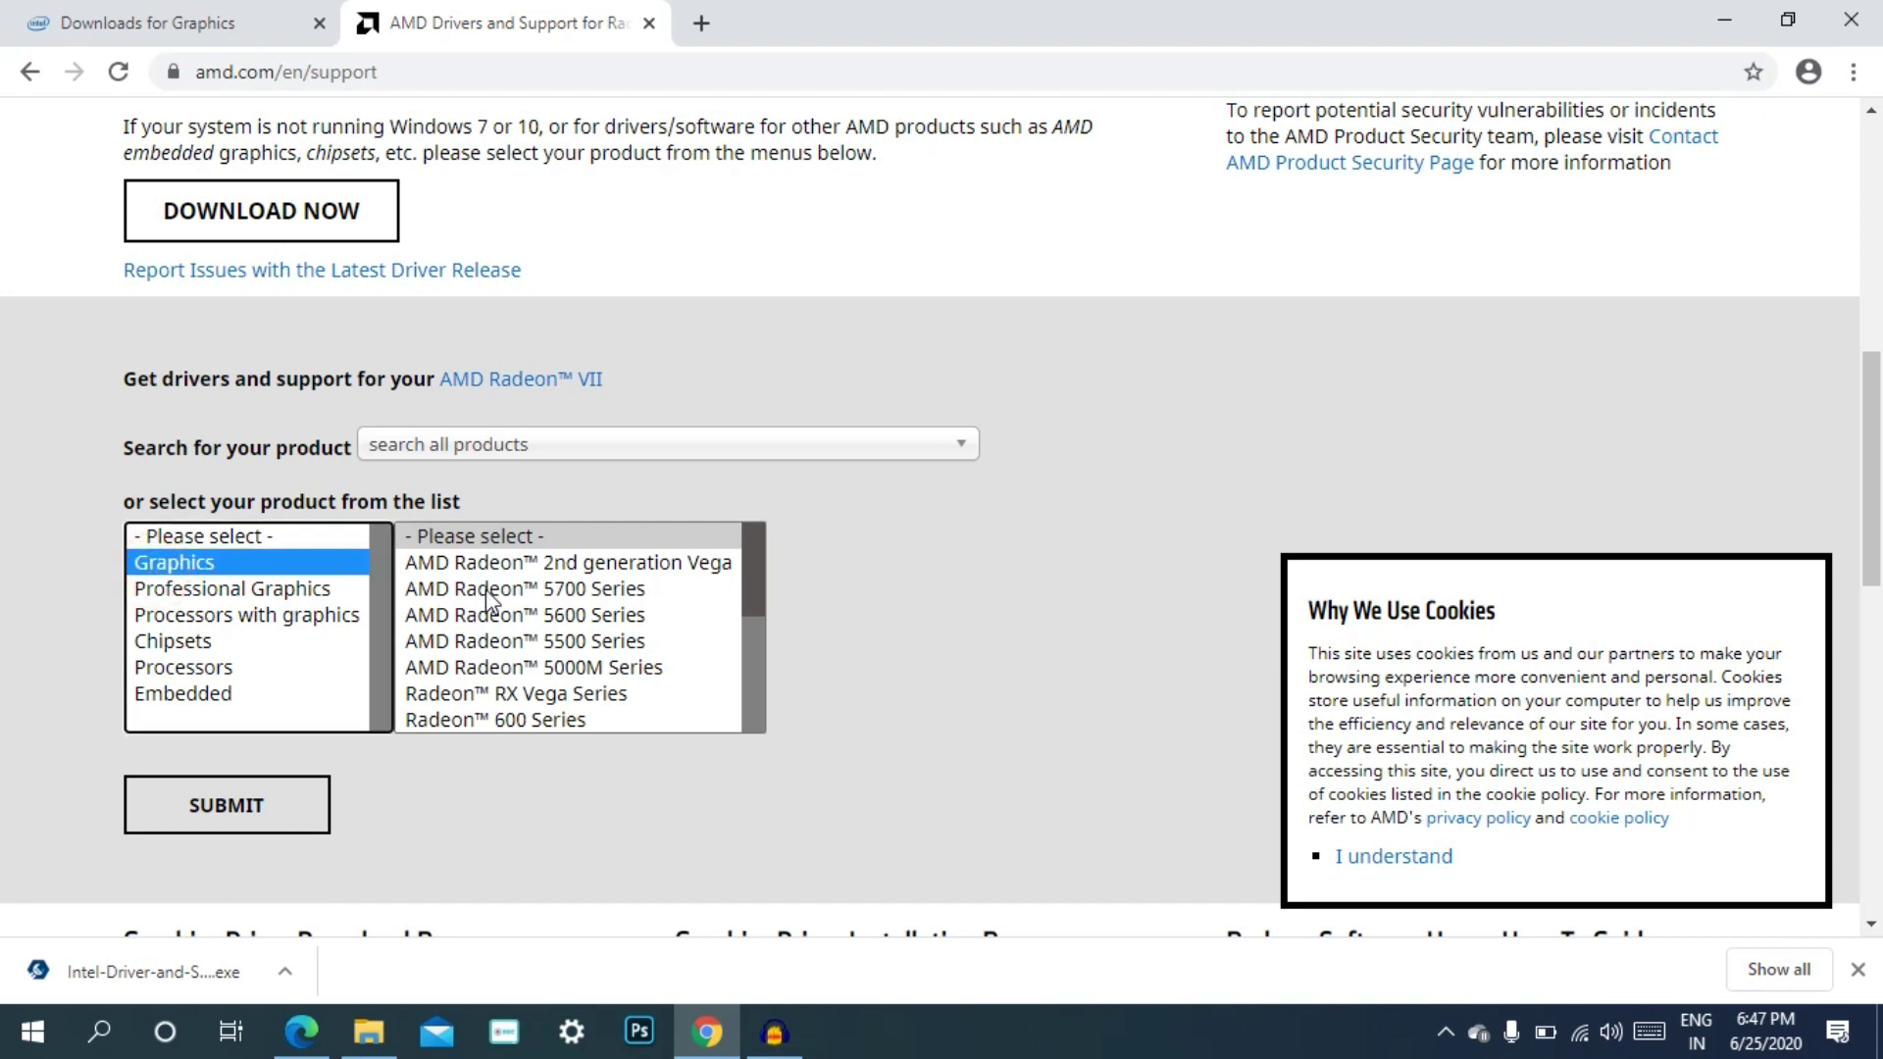
scroll(491, 601, "down", 3)
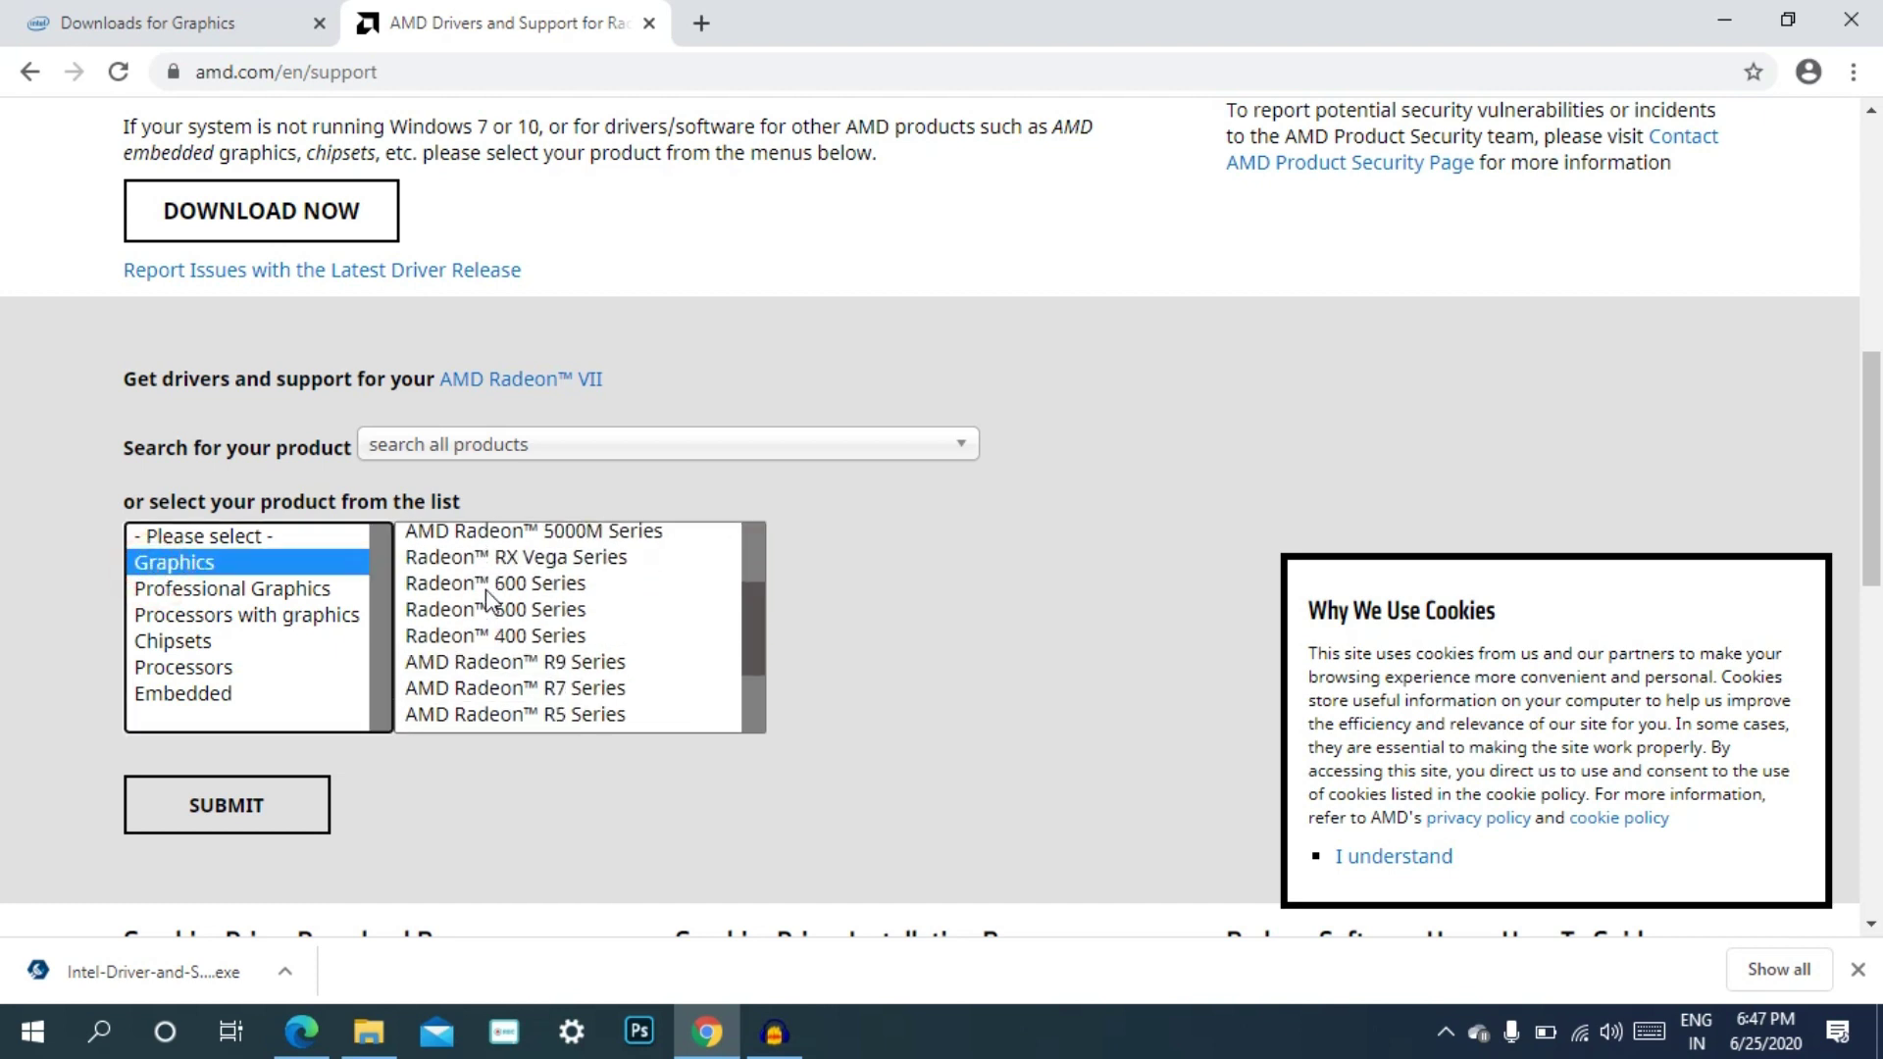
scroll(493, 638, "up", 2)
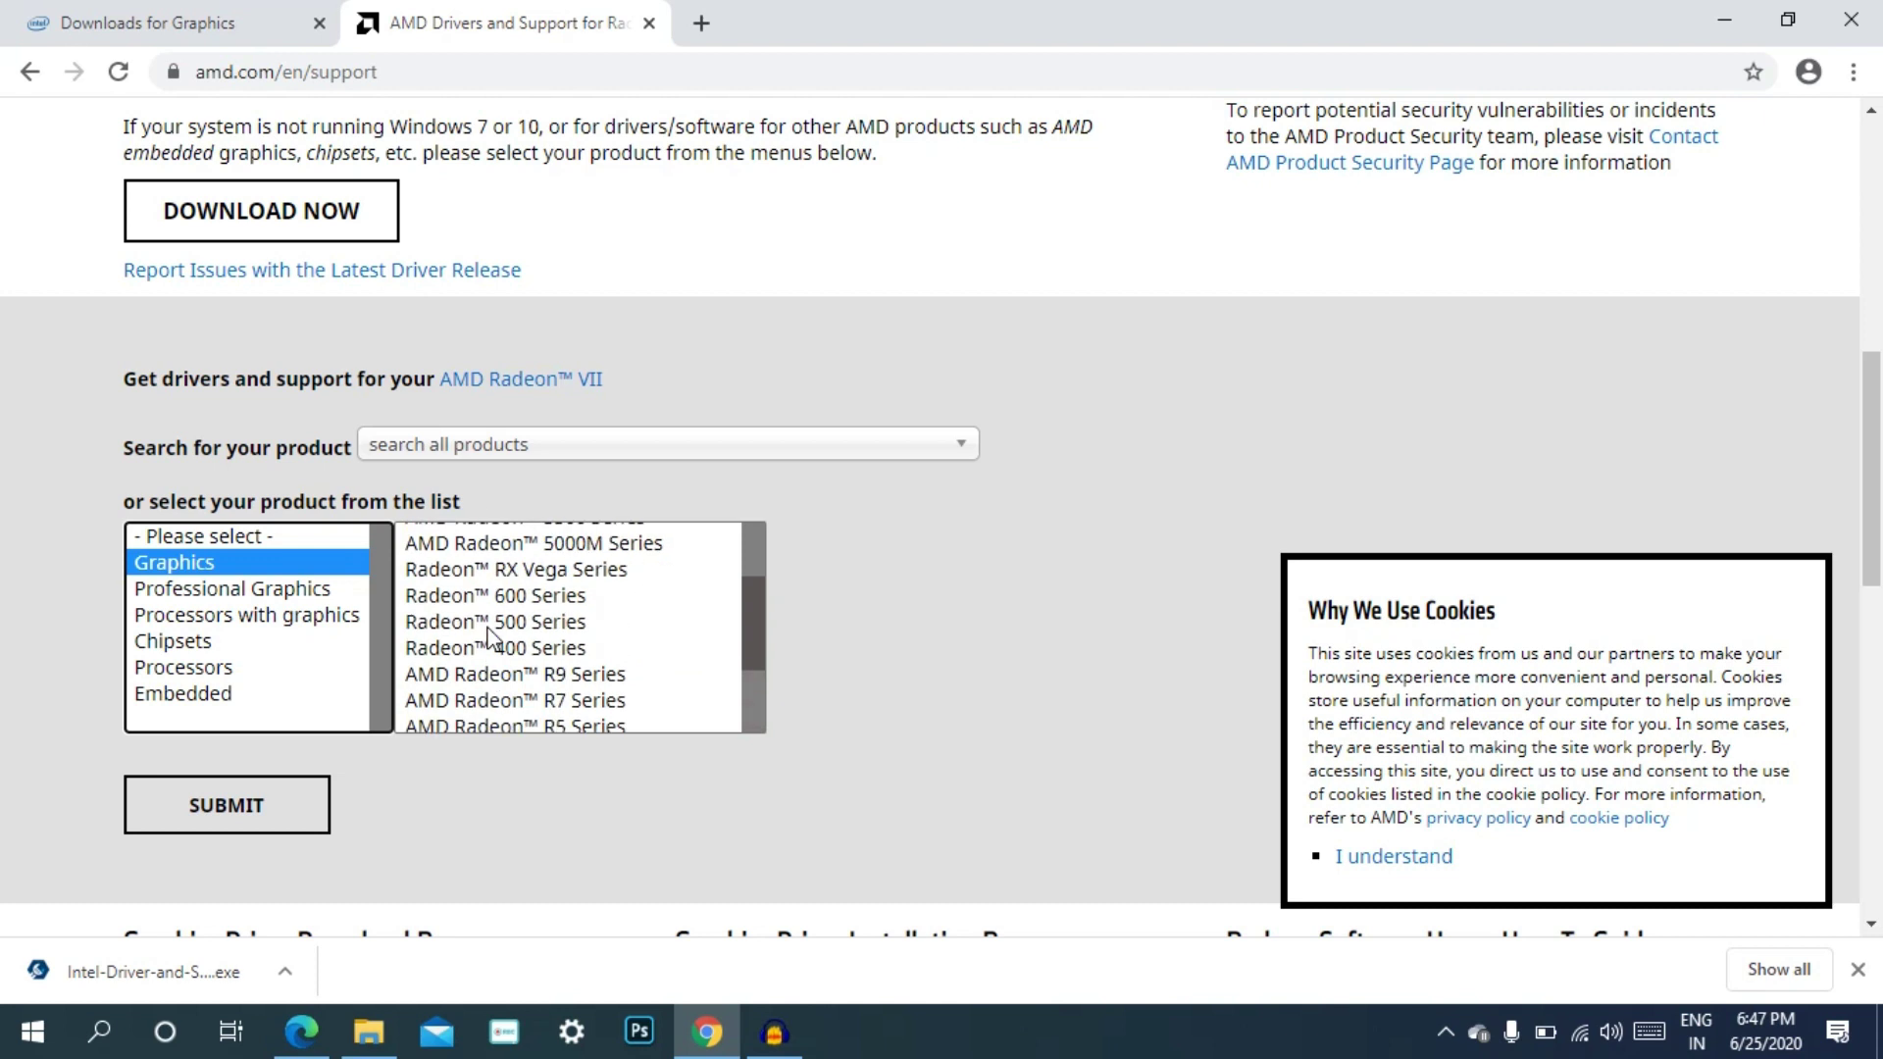
left_click(483, 675)
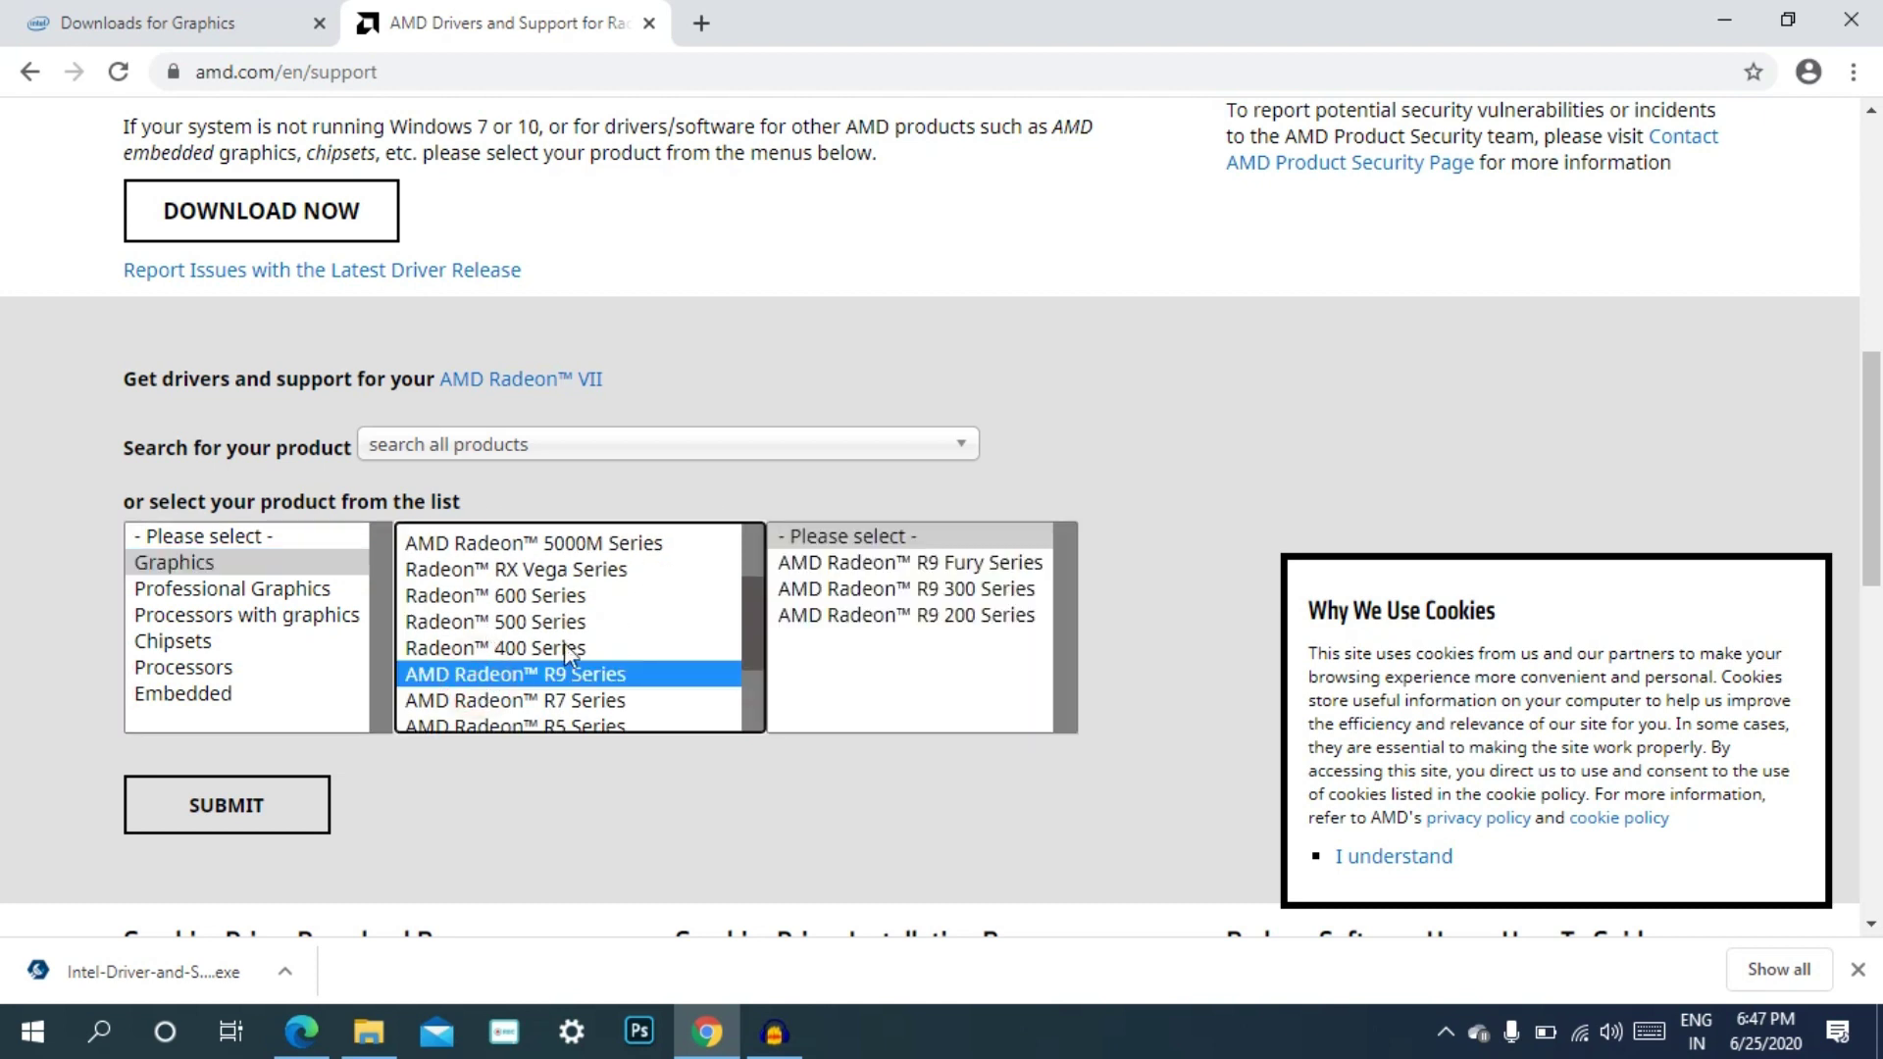
left_click(939, 618)
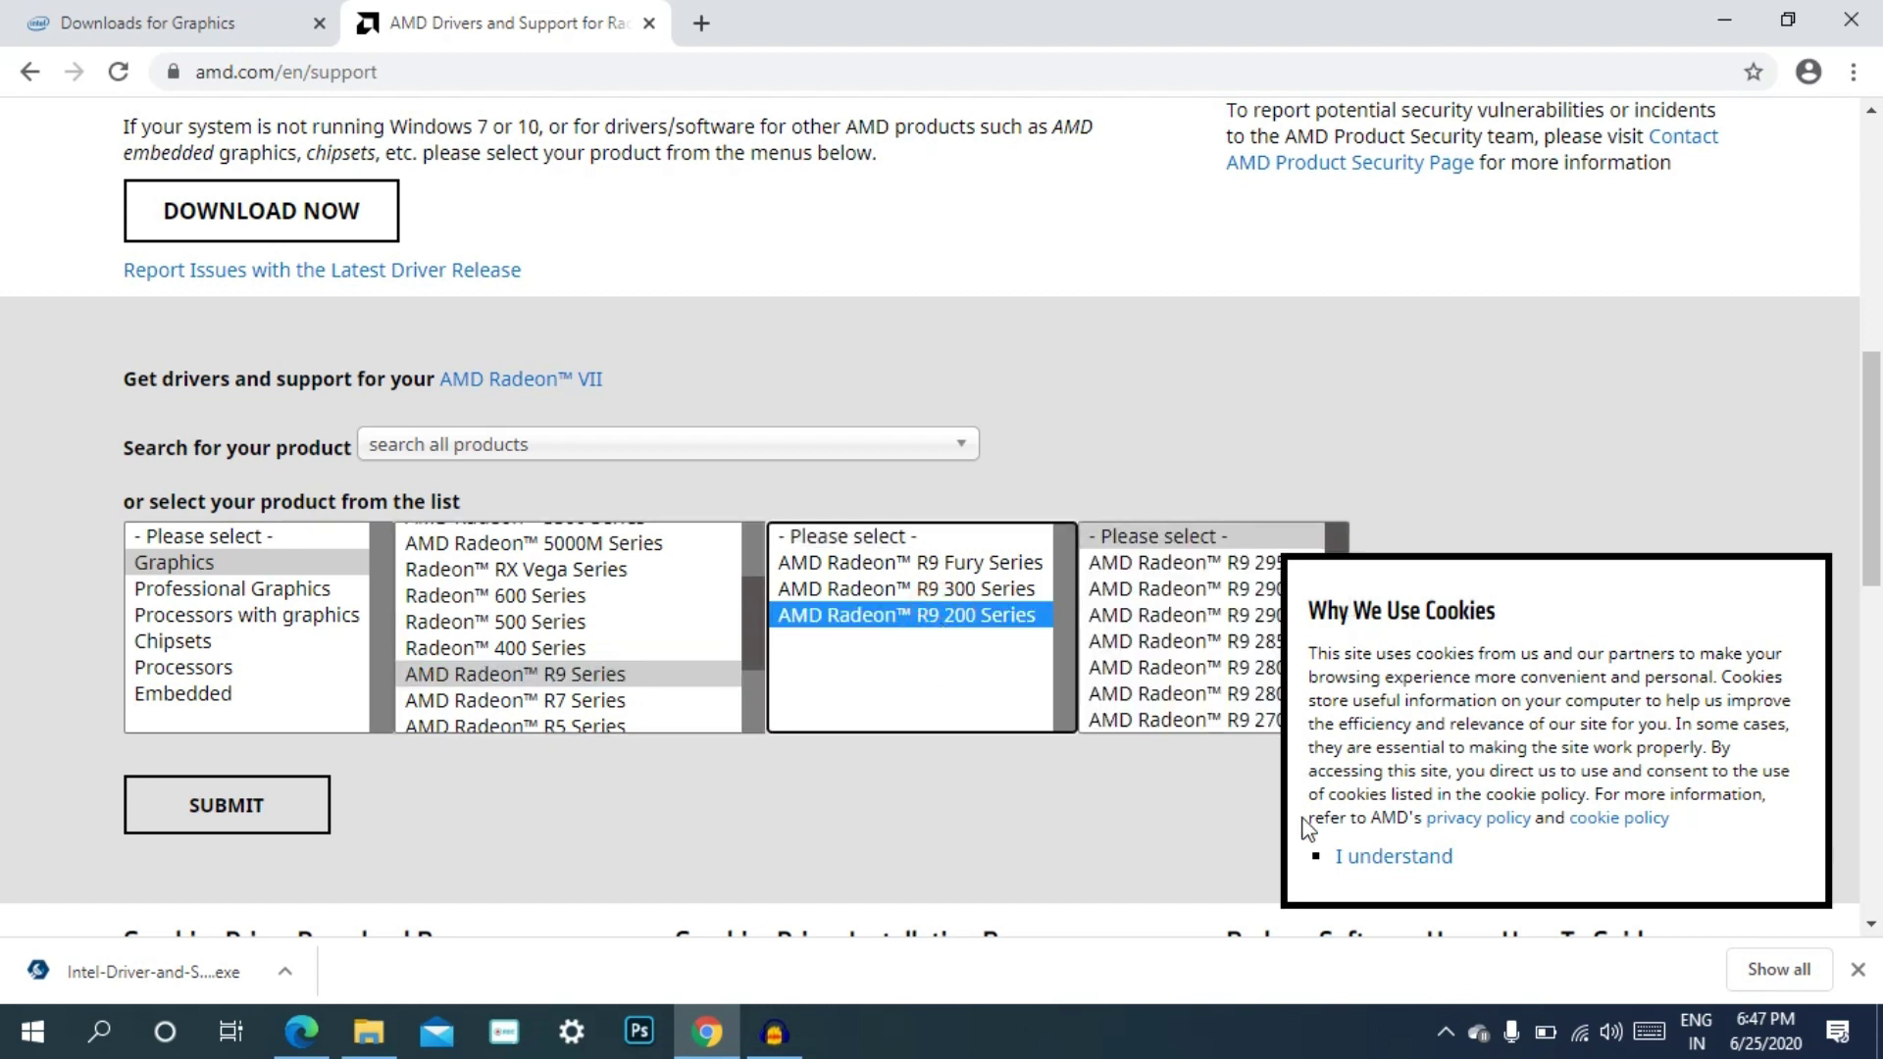
Accept the cookie notice, pick AMD Radeon R9 290X as the model, and submit
left_click(1398, 859)
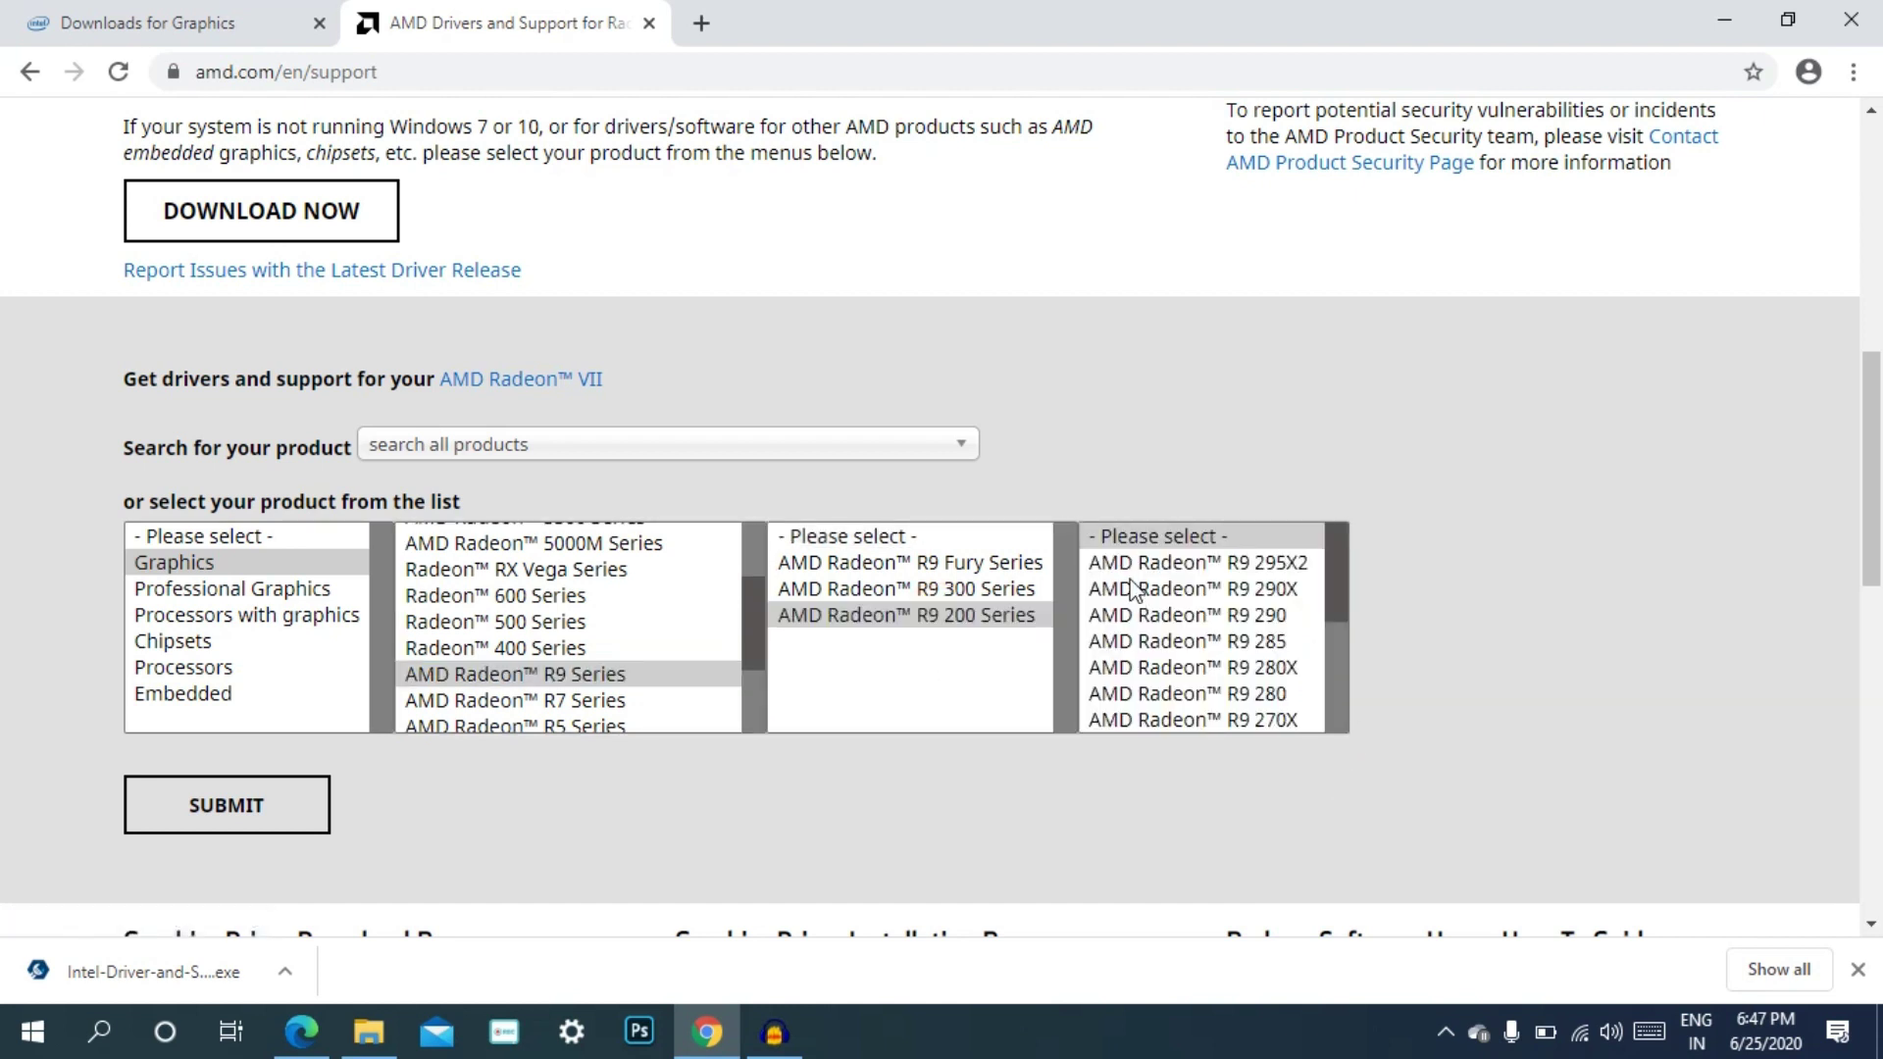
scroll(1272, 583, "down", 3)
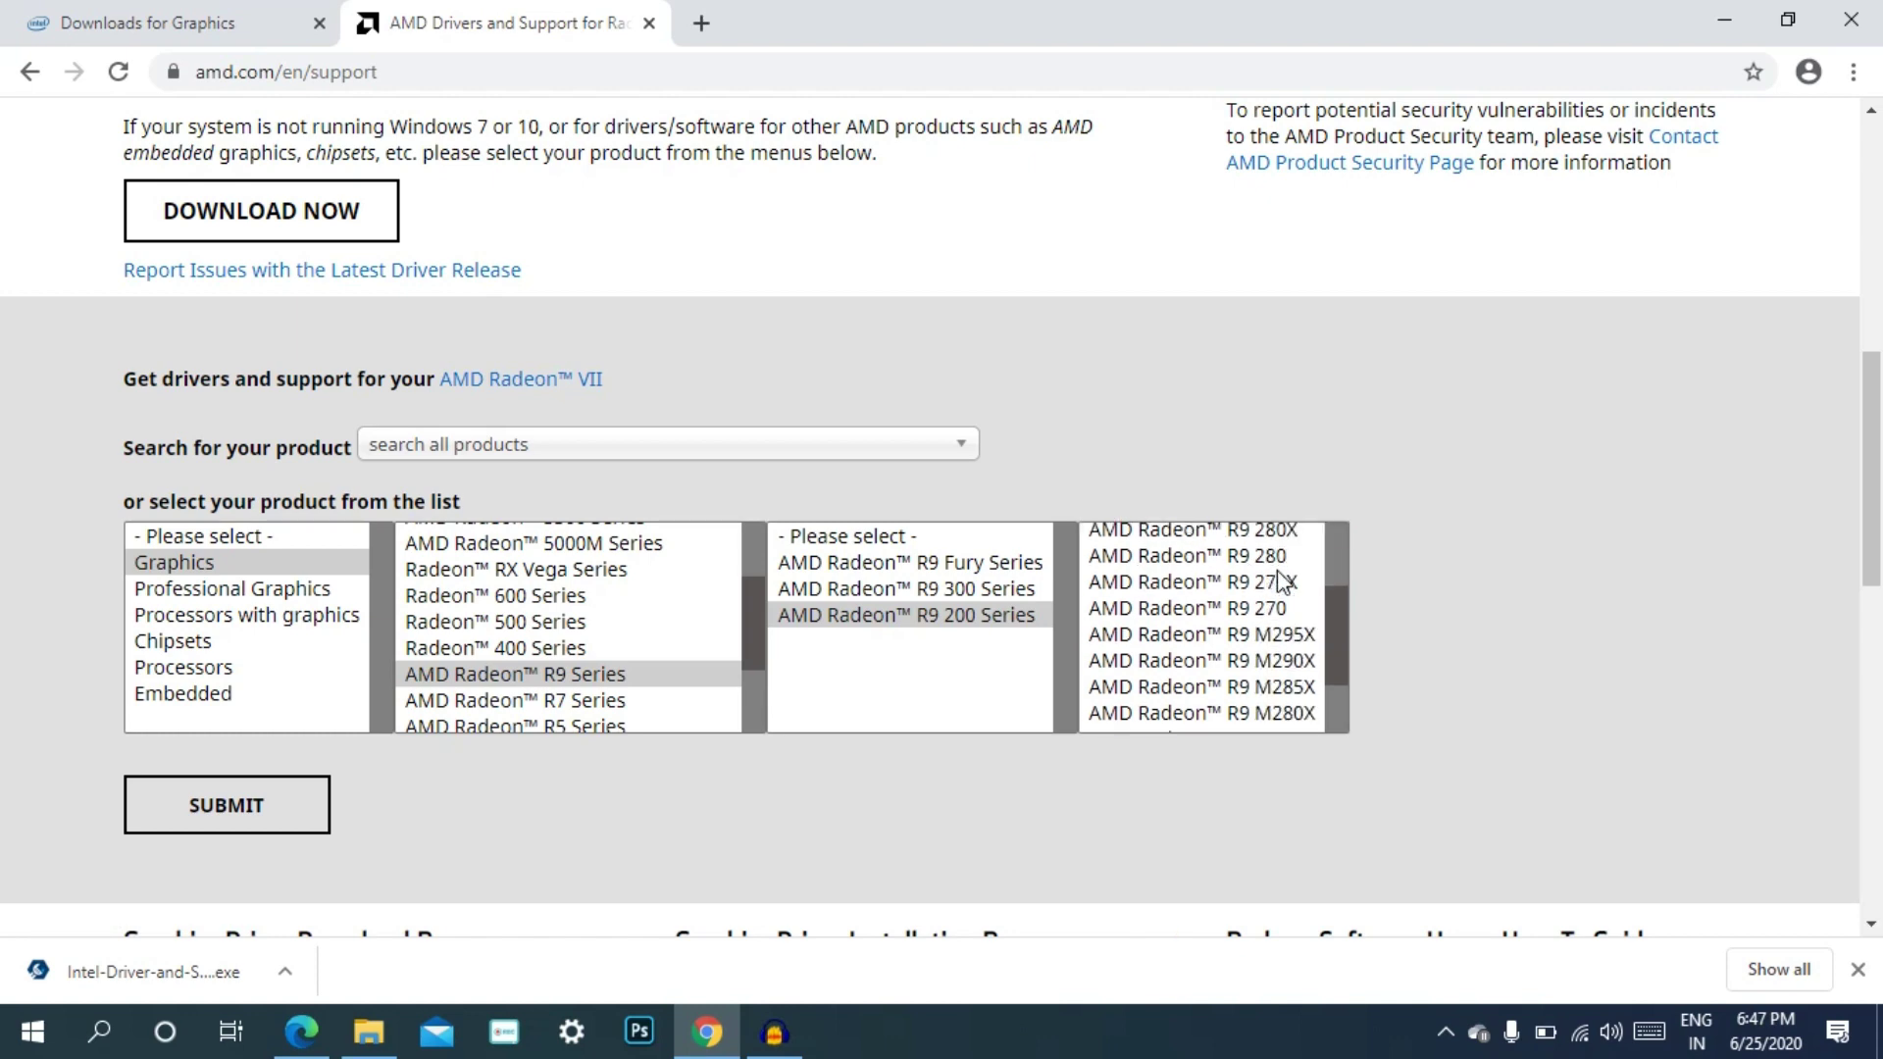
scroll(1277, 599, "down", 1)
scroll(1265, 618, "up", 5)
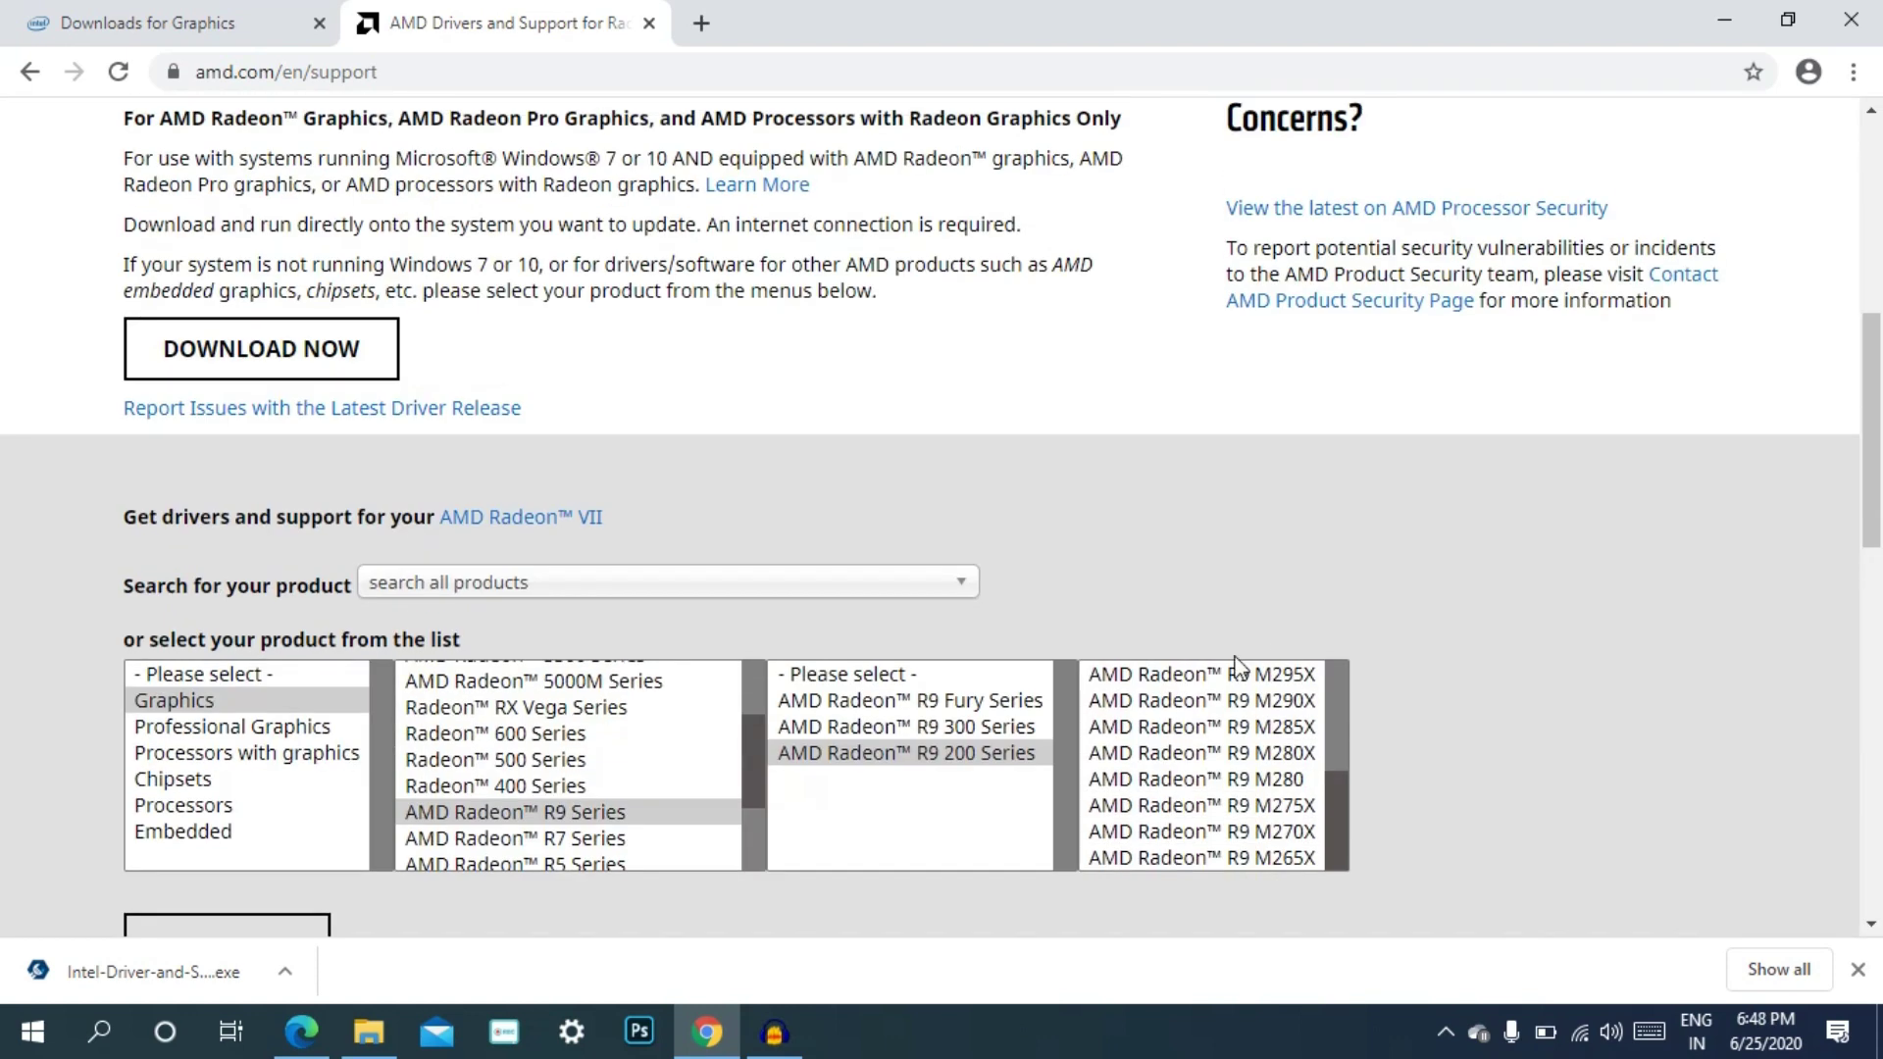
left_click(1209, 727)
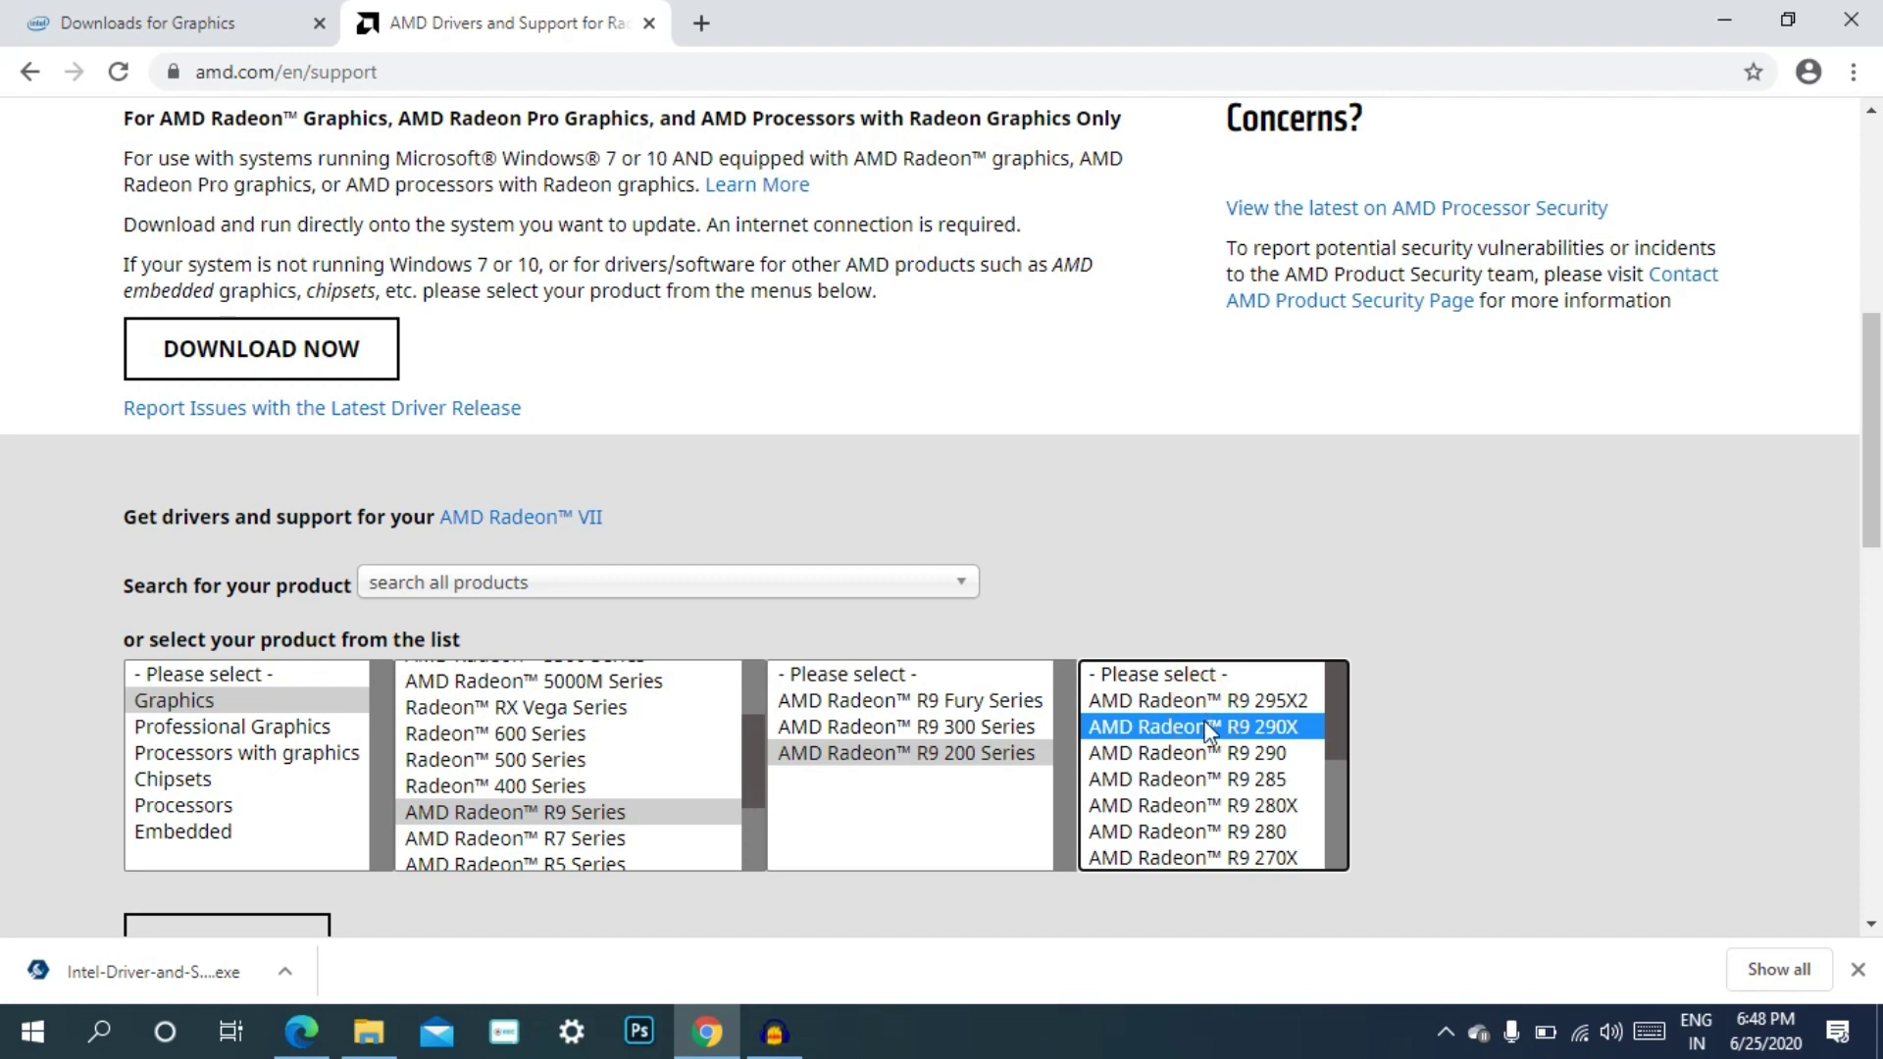
scroll(236, 857, "down", 4)
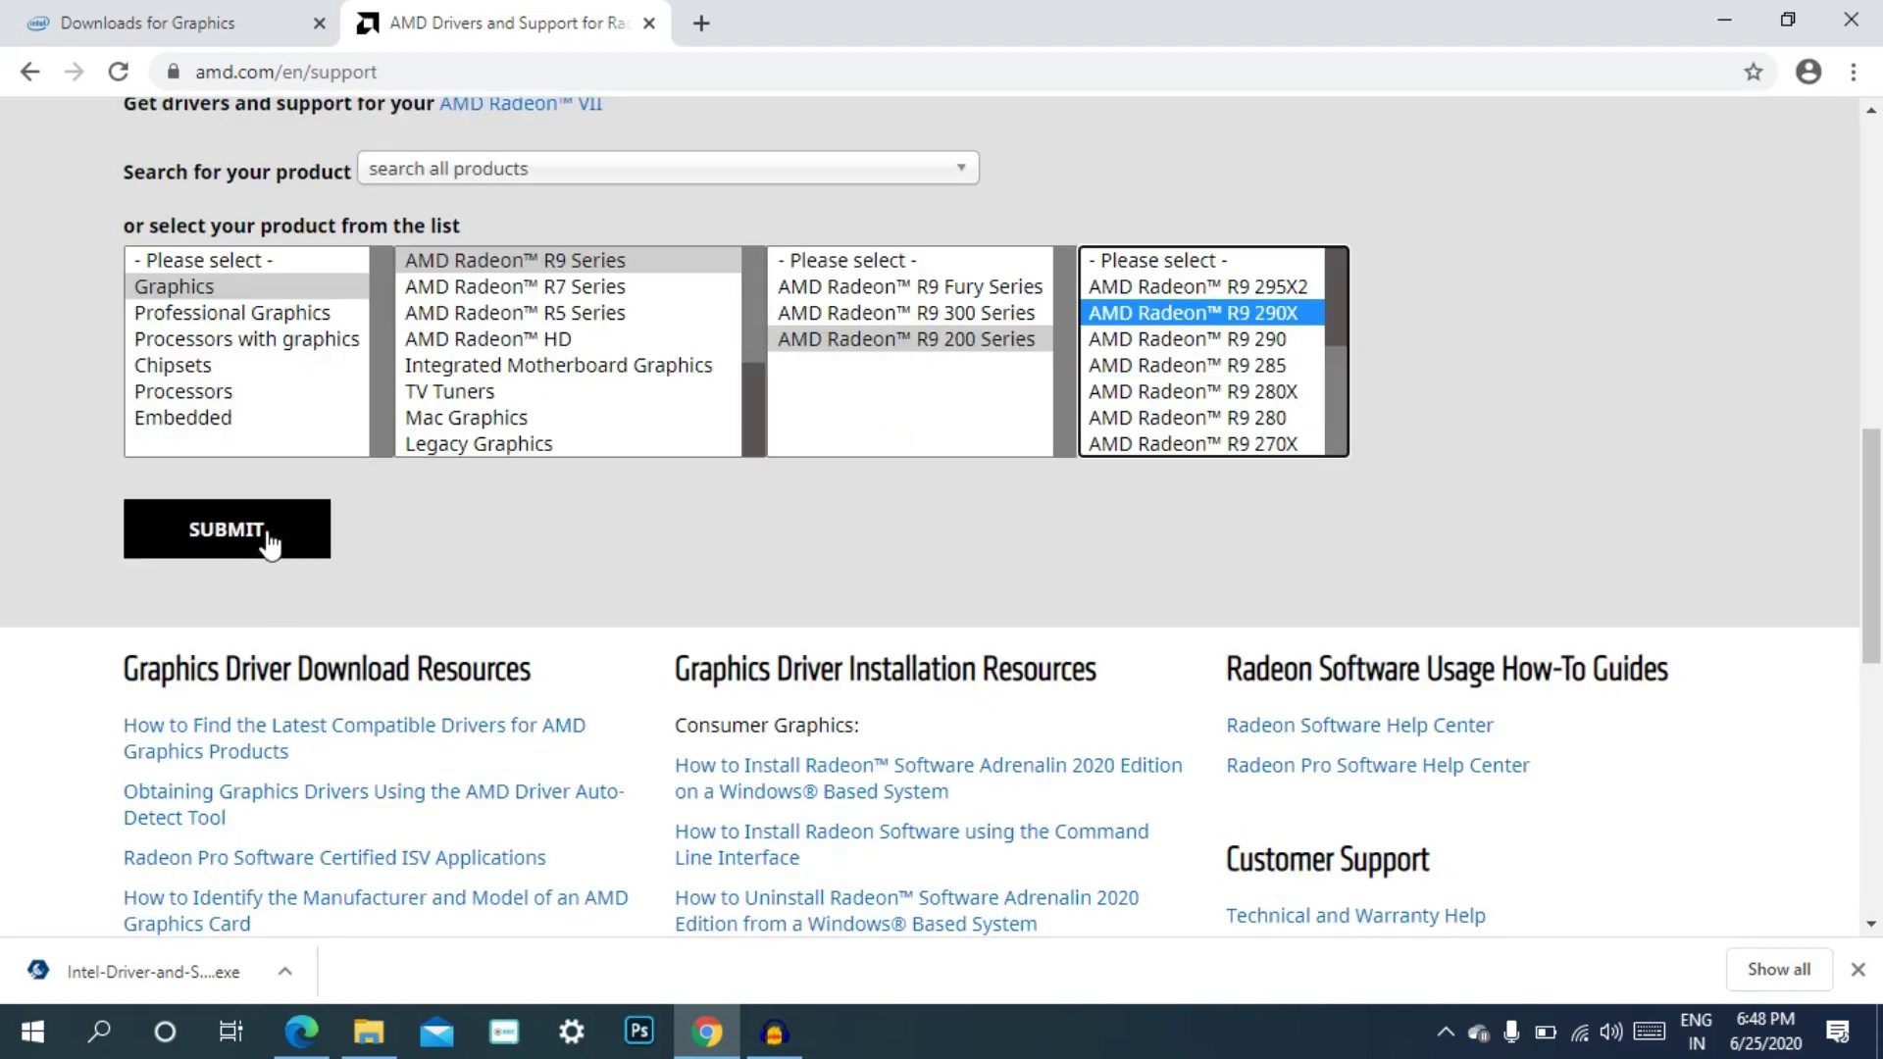
left_click(226, 529)
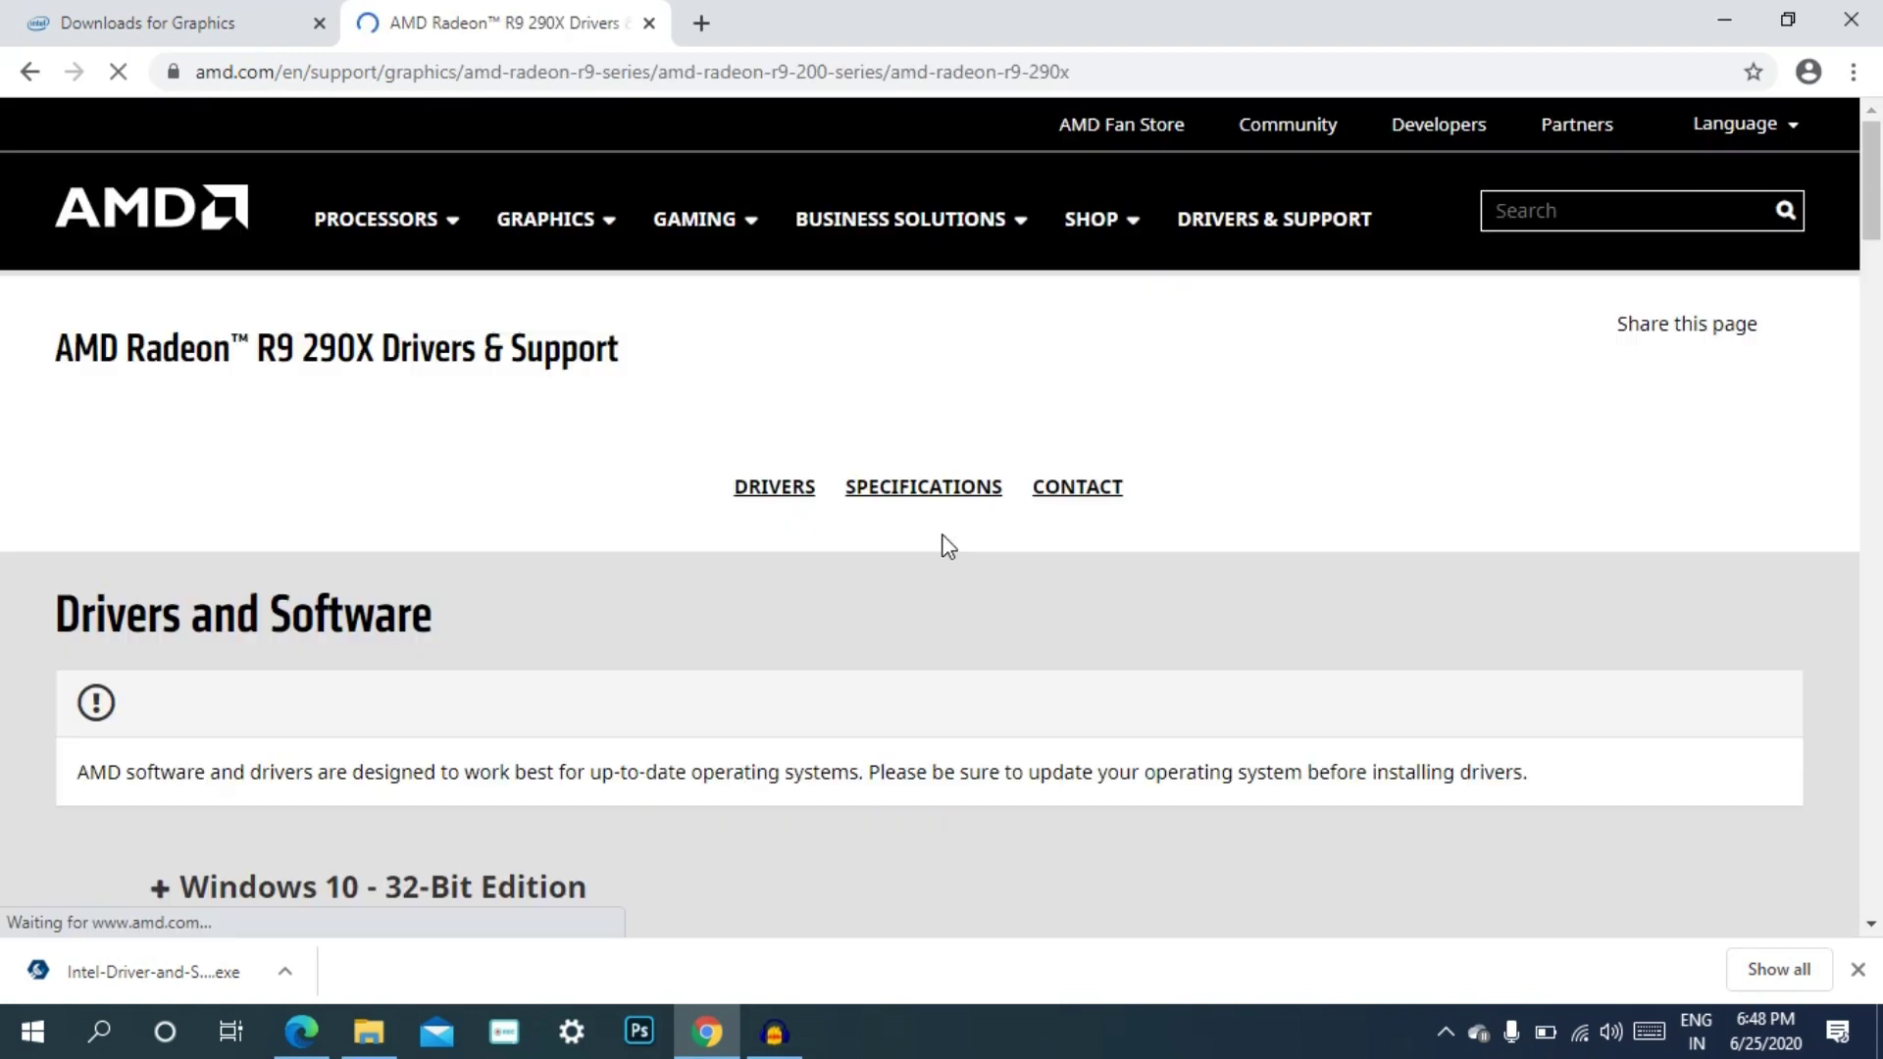
Expand the Windows 10 - 64-Bit Edition entry to show Adrenalin 2020 Edition 20.5.1 (414 MB)
scroll(944, 544, "down", 4)
scroll(589, 546, "down", 1)
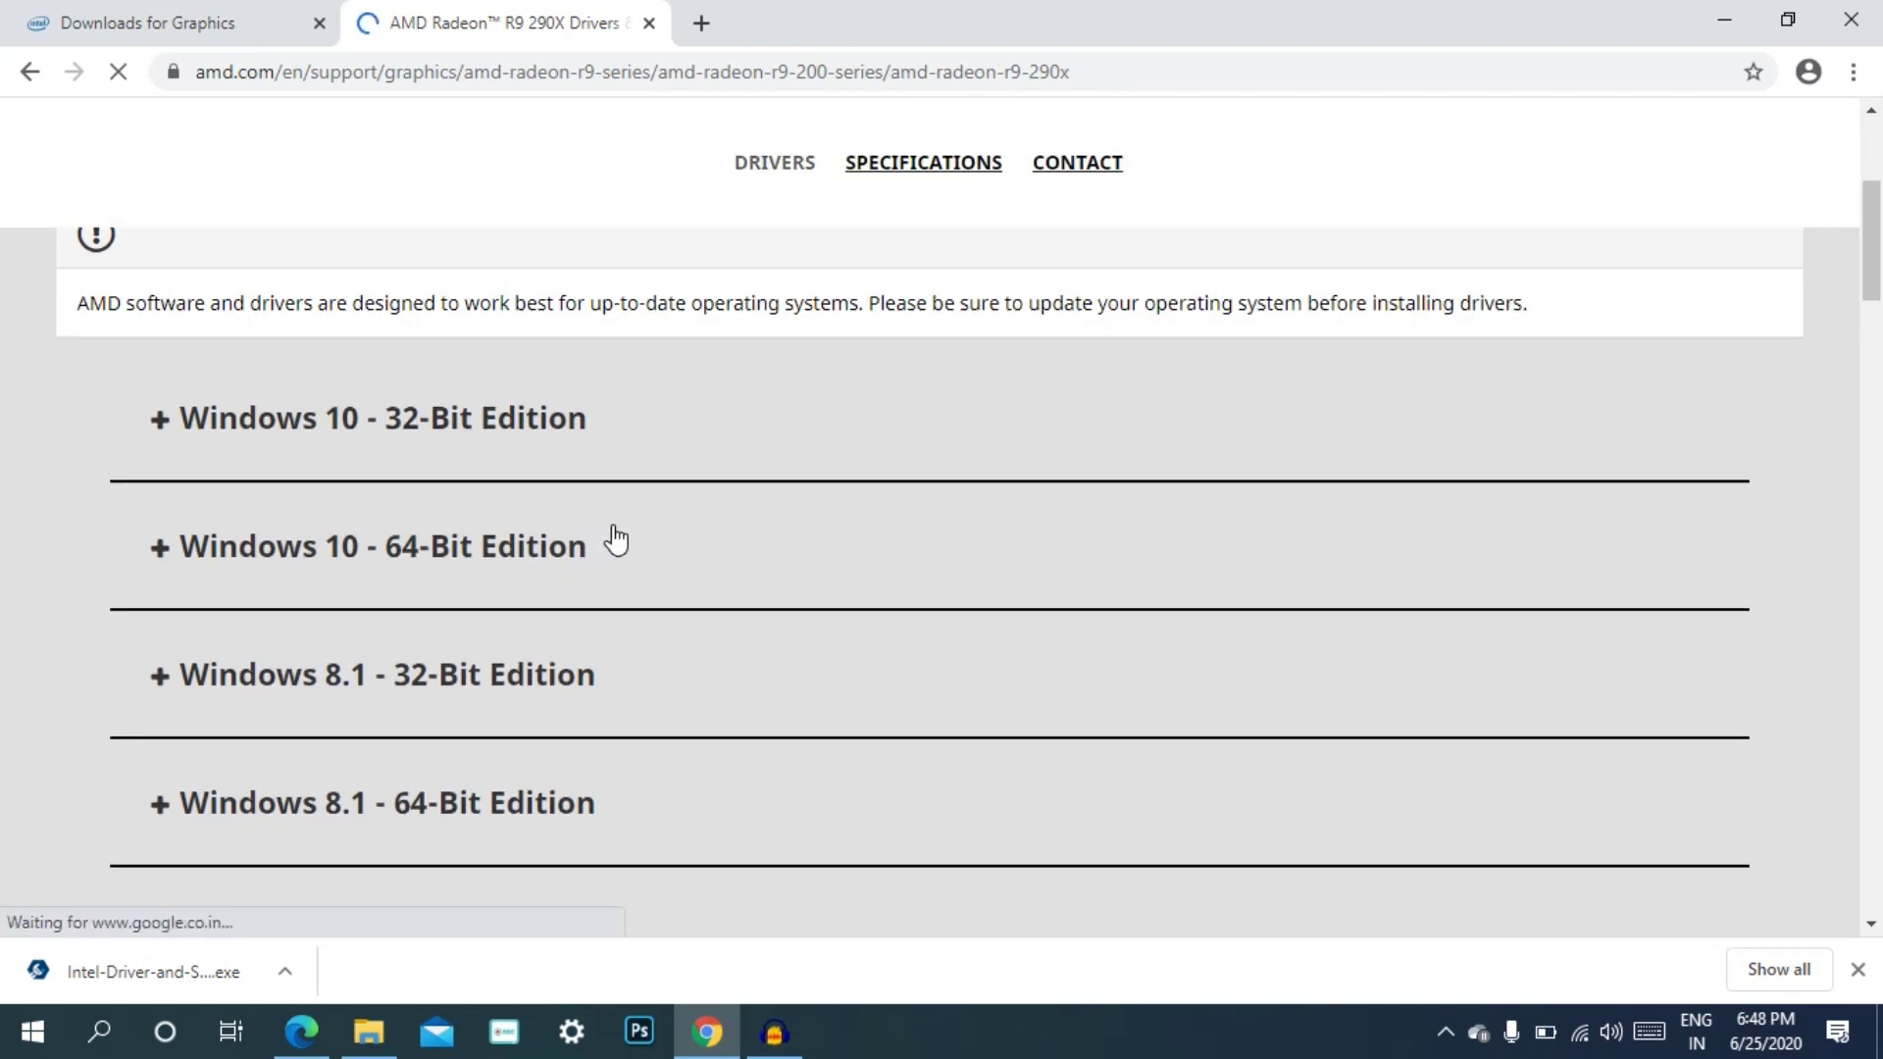
scroll(616, 540, "down", 2)
scroll(616, 540, "down", 7)
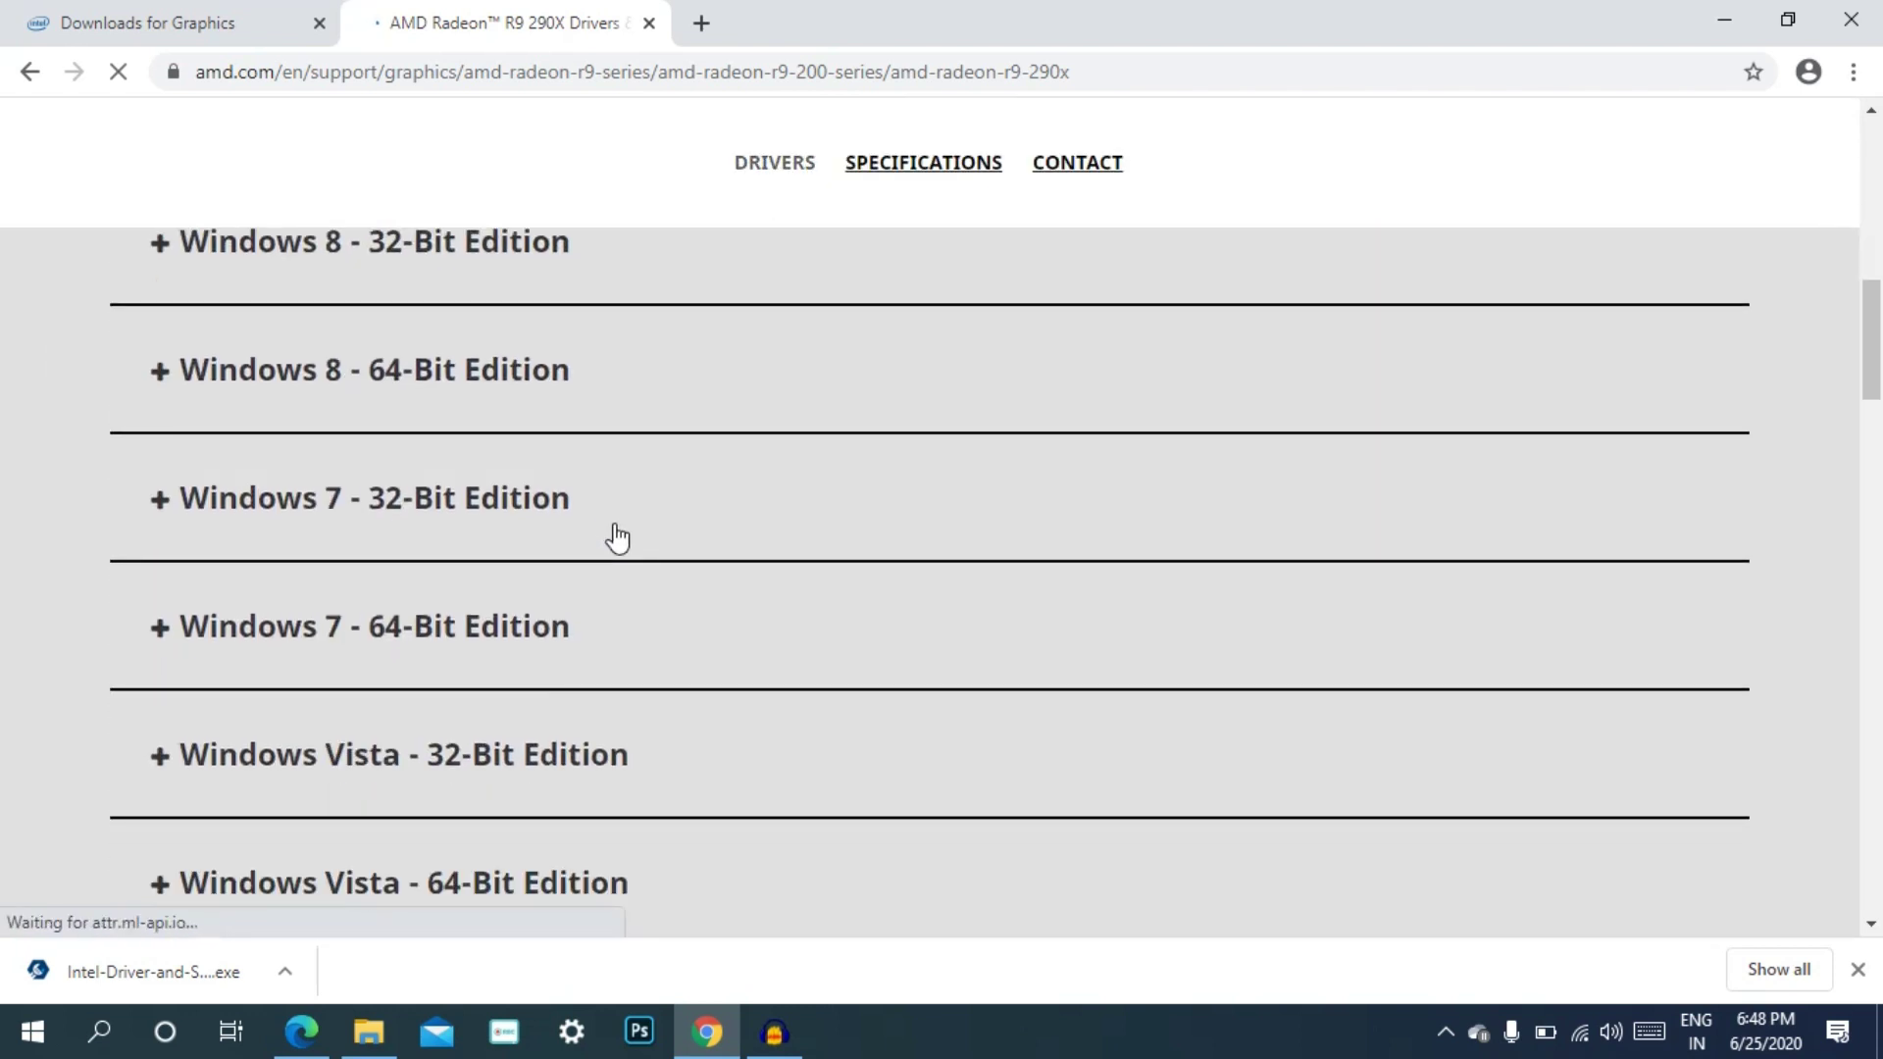
scroll(615, 530, "down", 1)
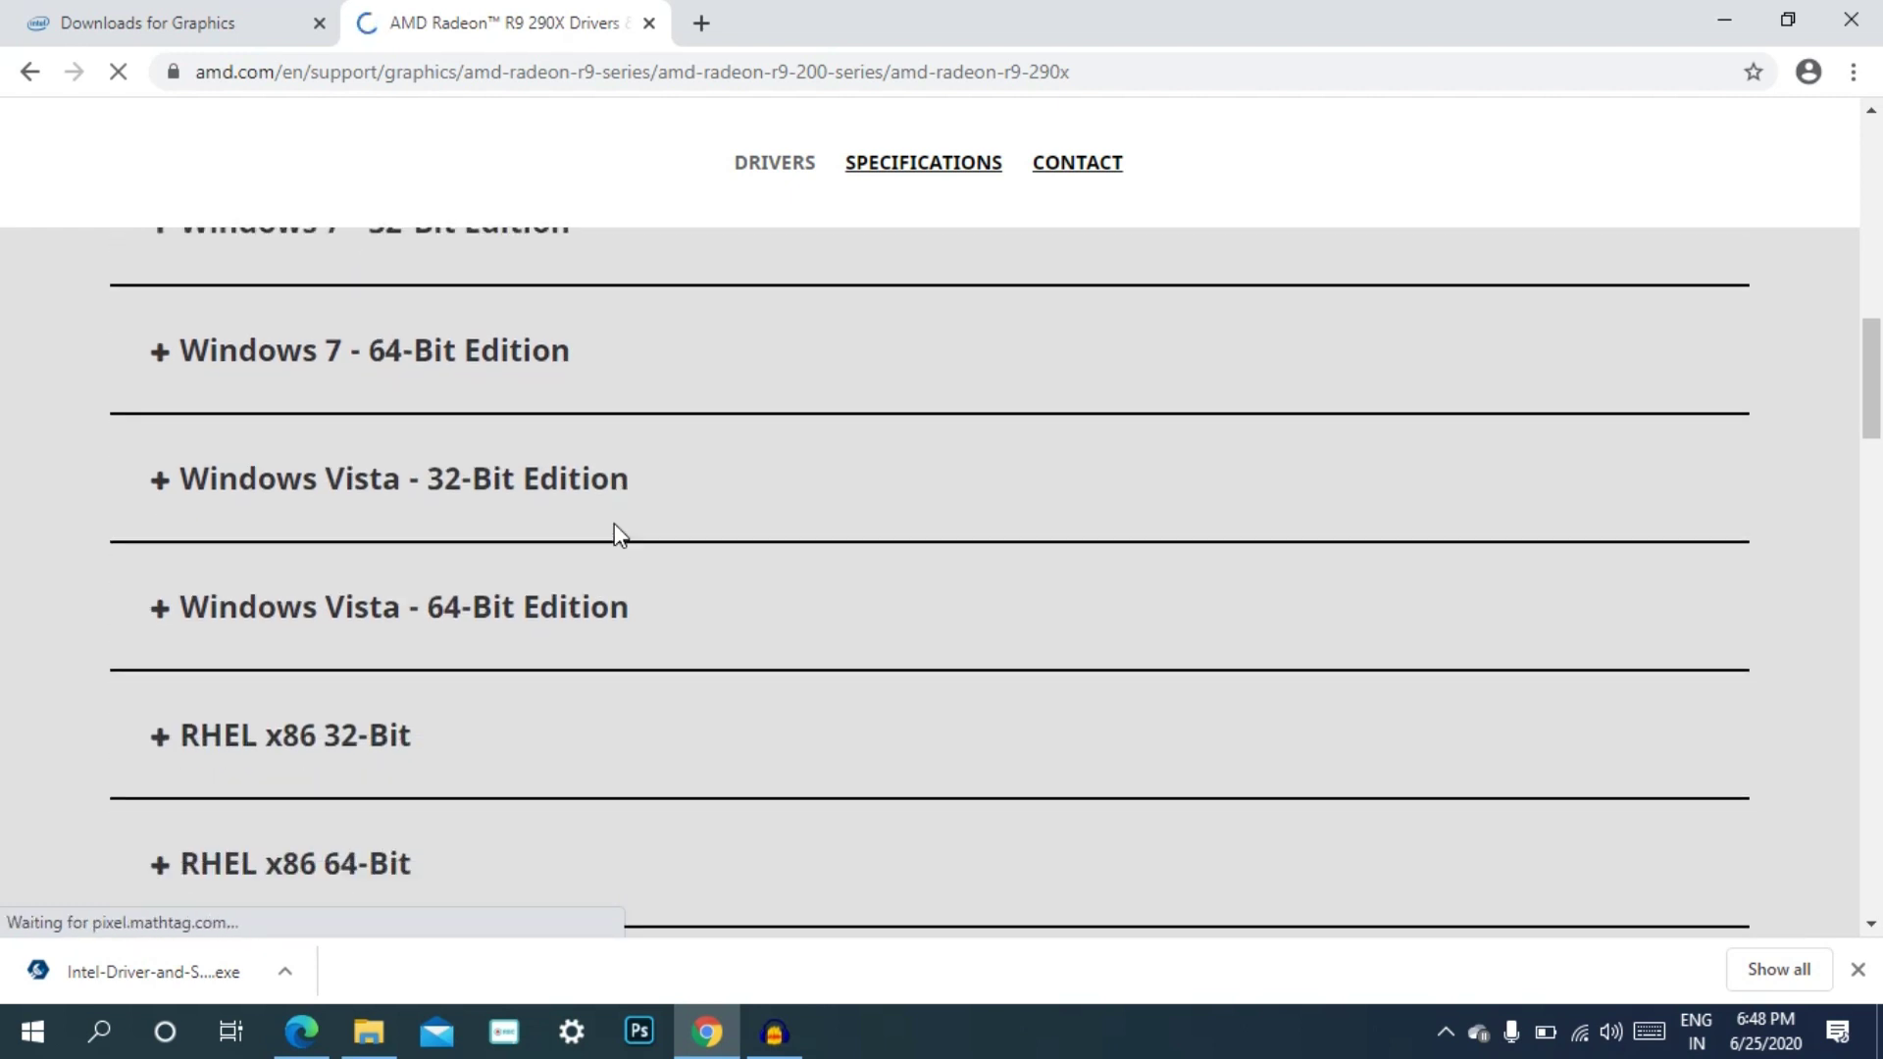
scroll(614, 529, "down", 8)
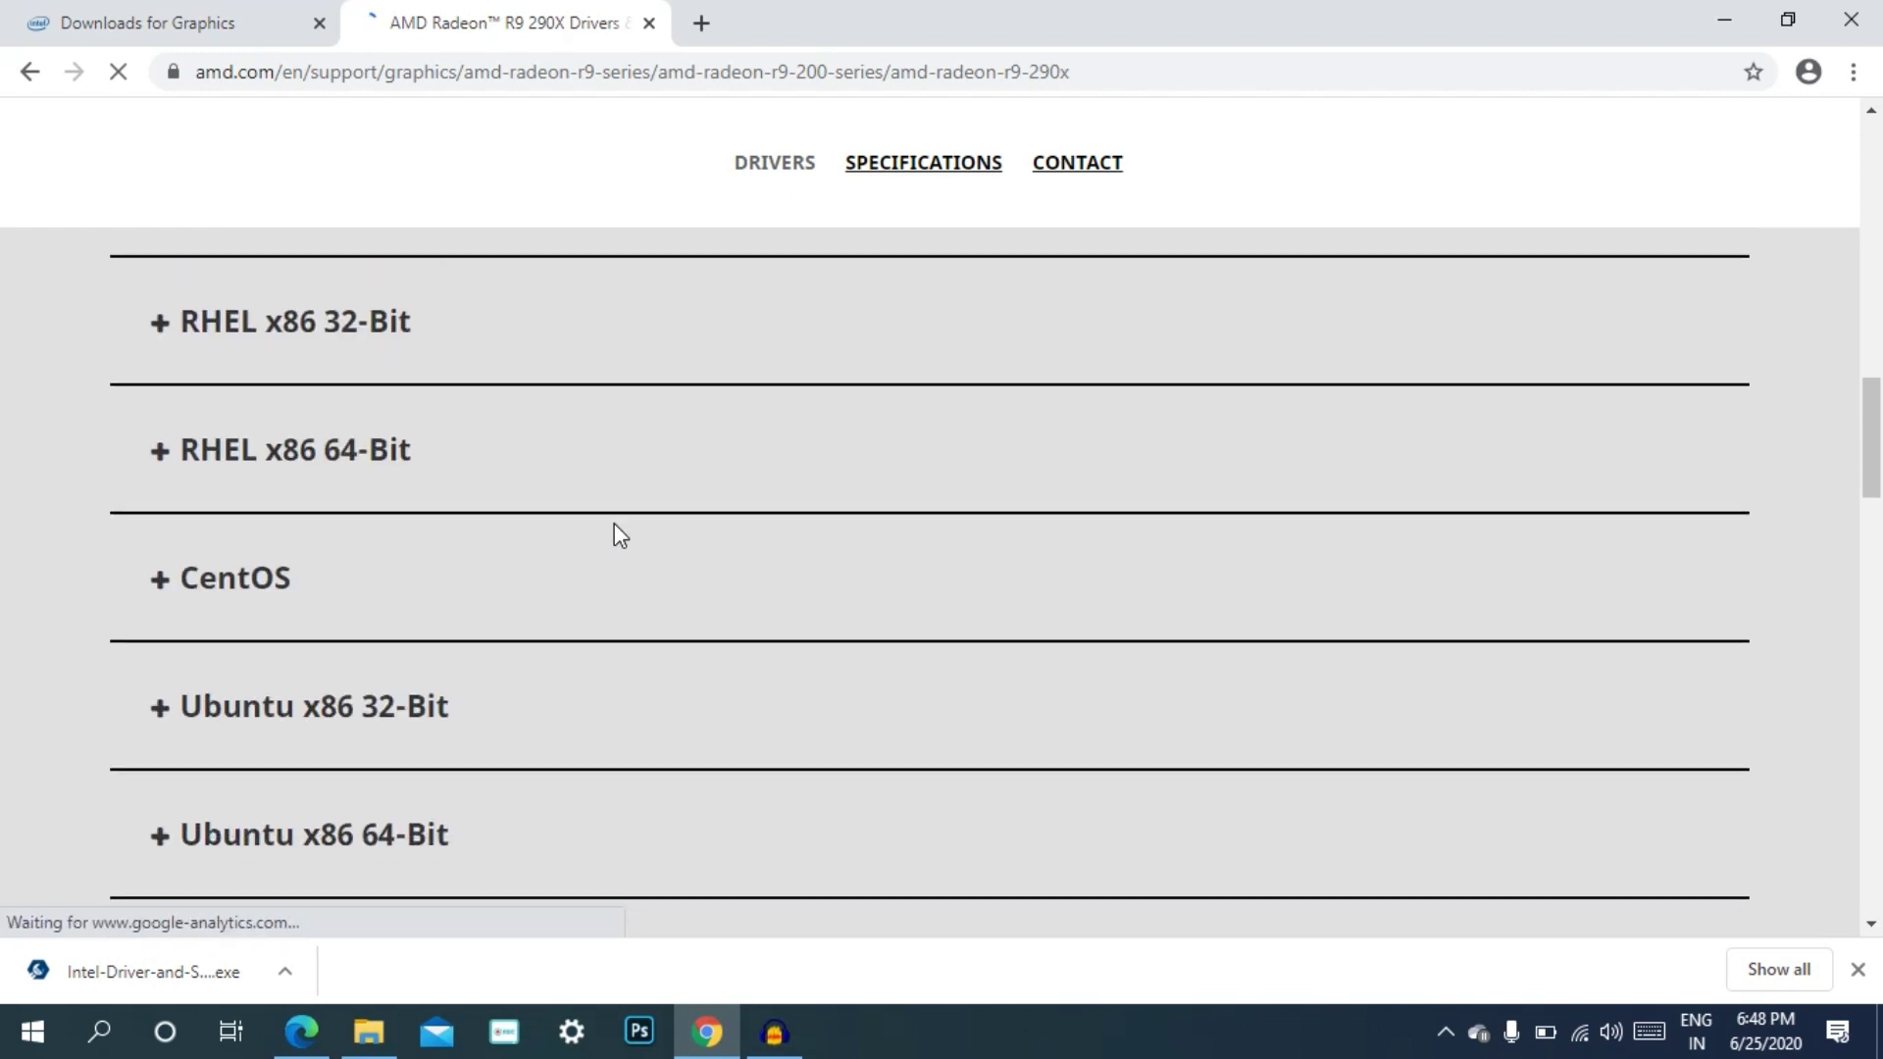
scroll(614, 524, "down", 3)
scroll(615, 524, "up", 7)
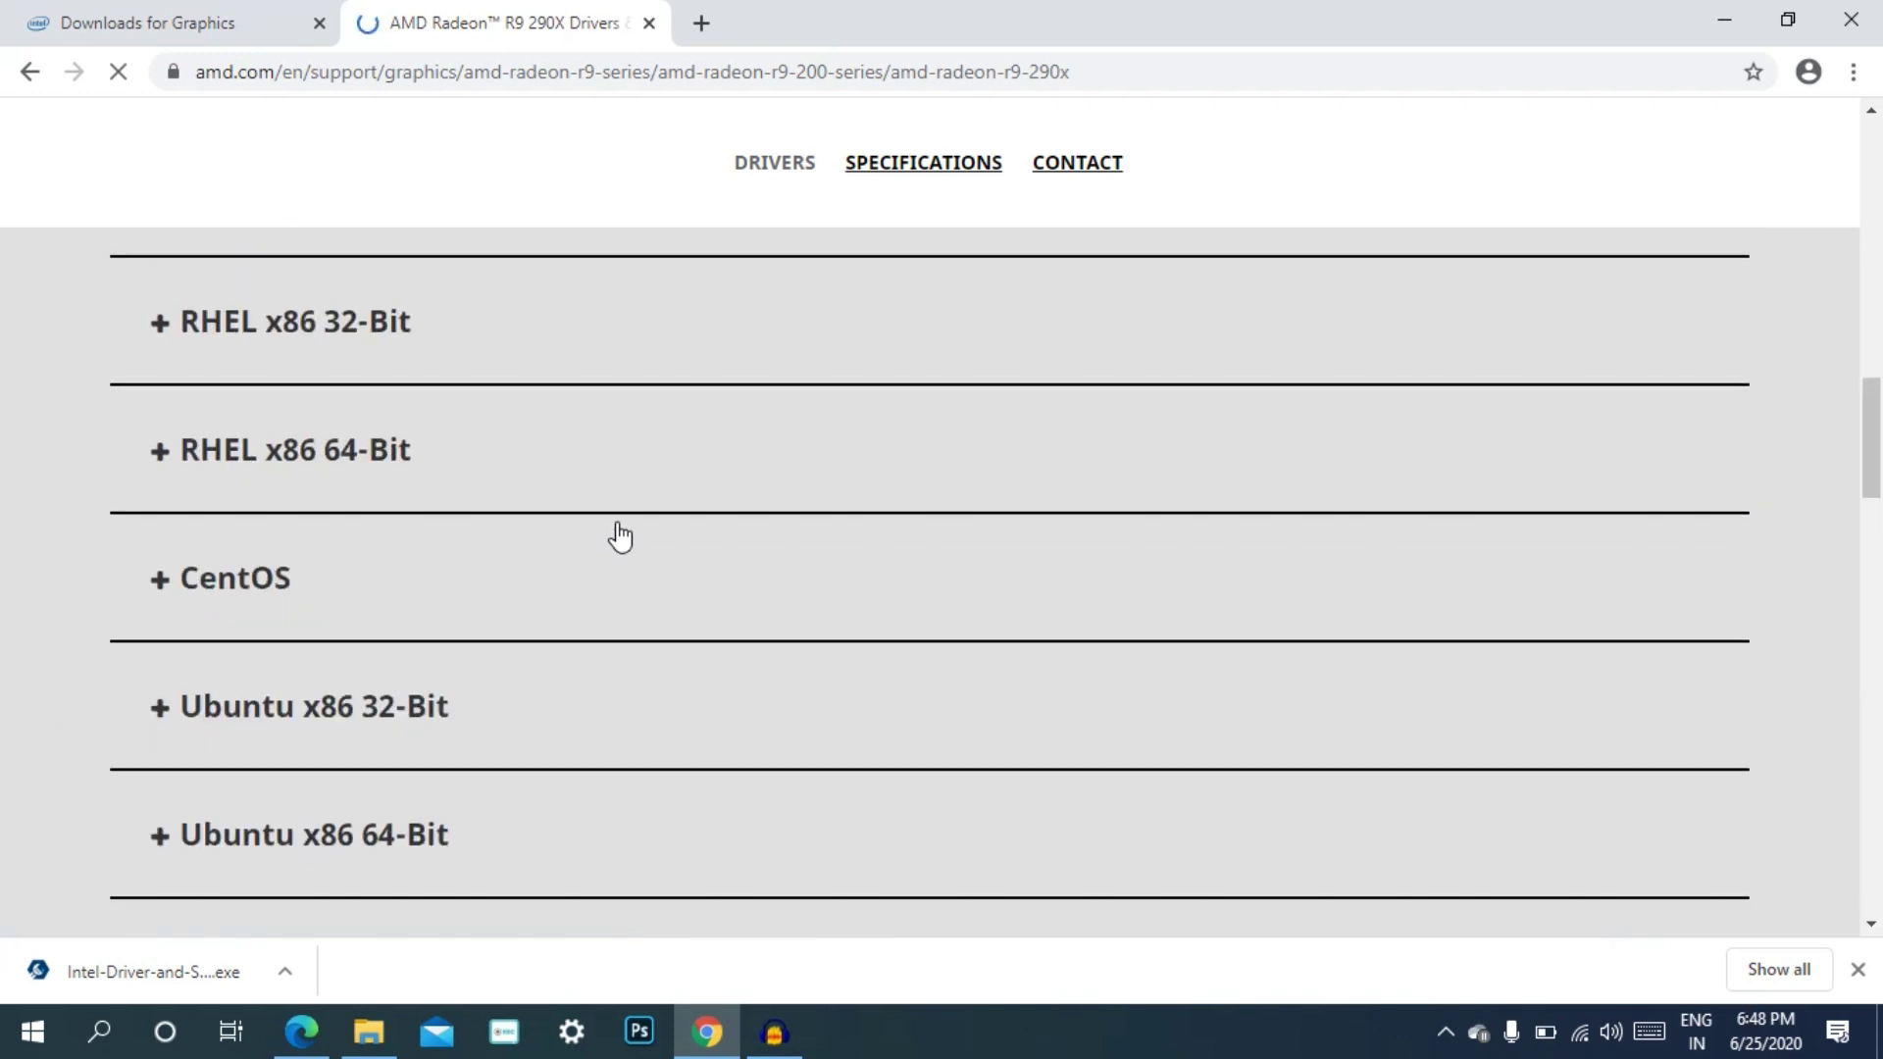
scroll(618, 529, "up", 3)
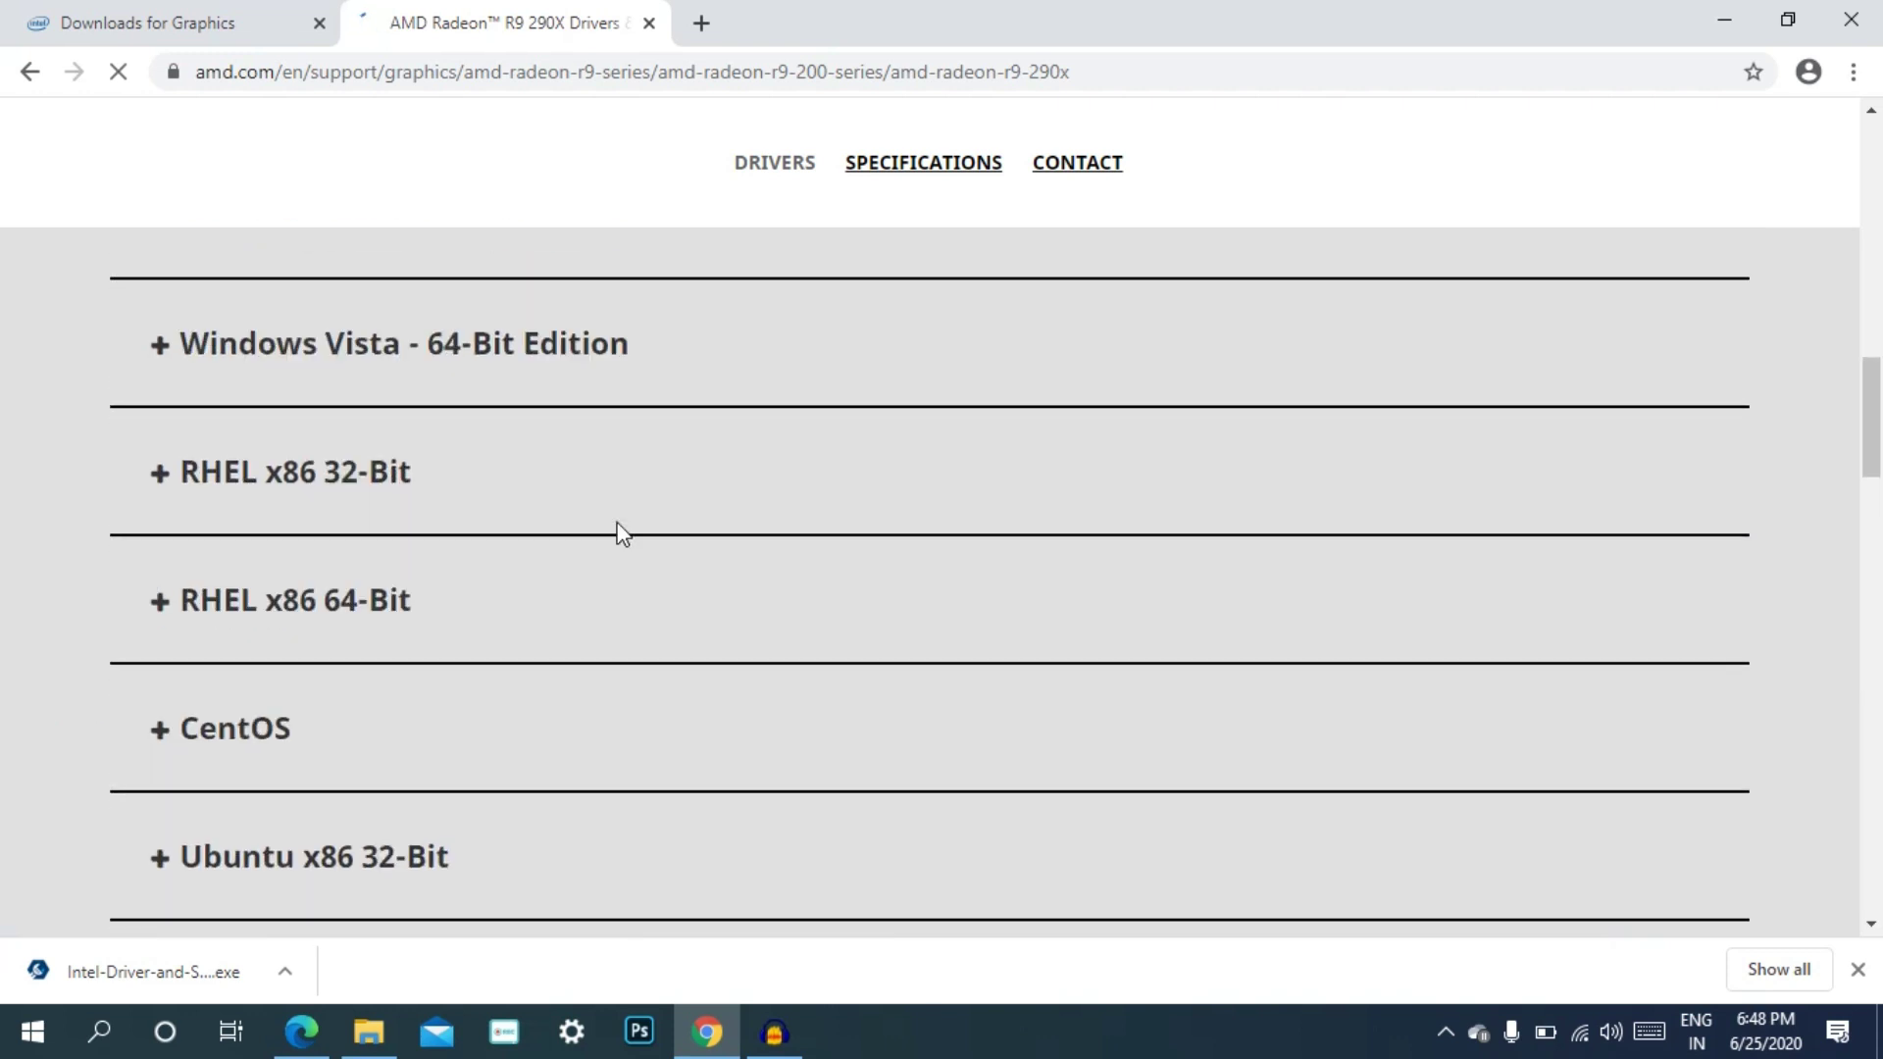
scroll(349, 530, "up", 10)
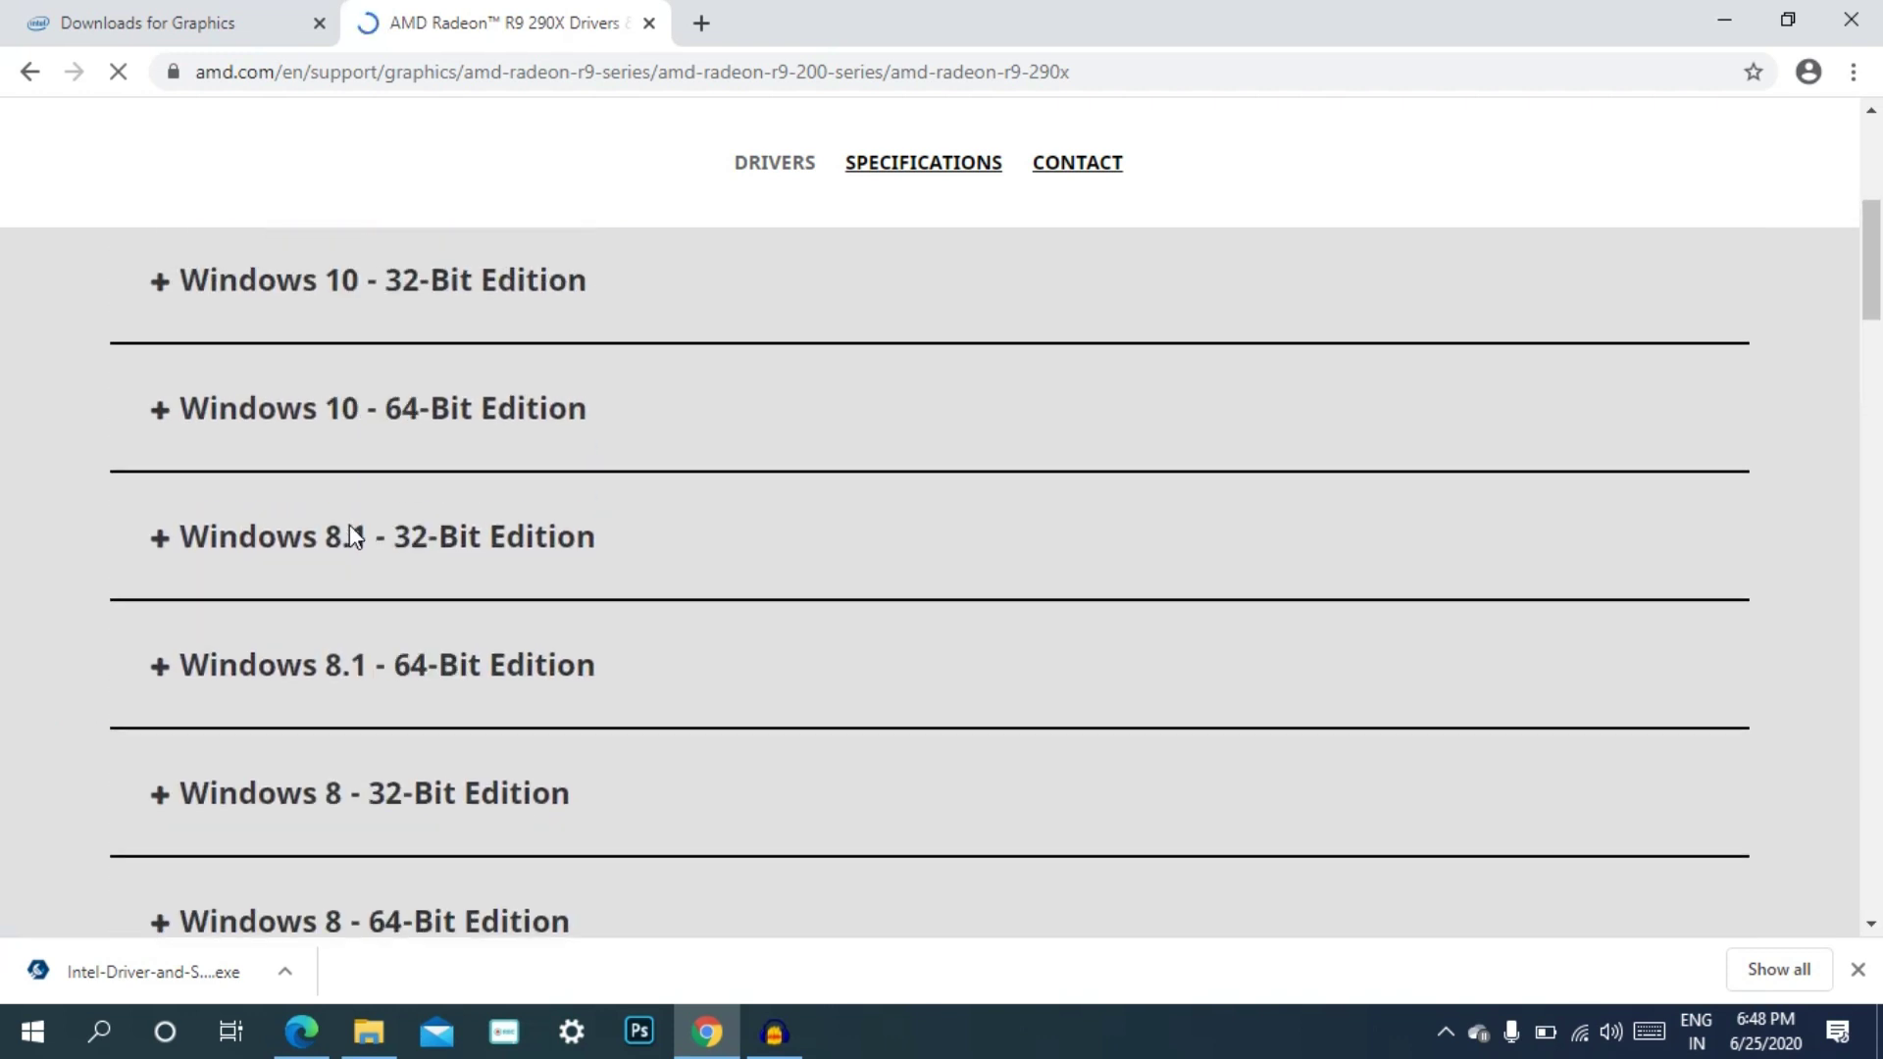
left_click(361, 412)
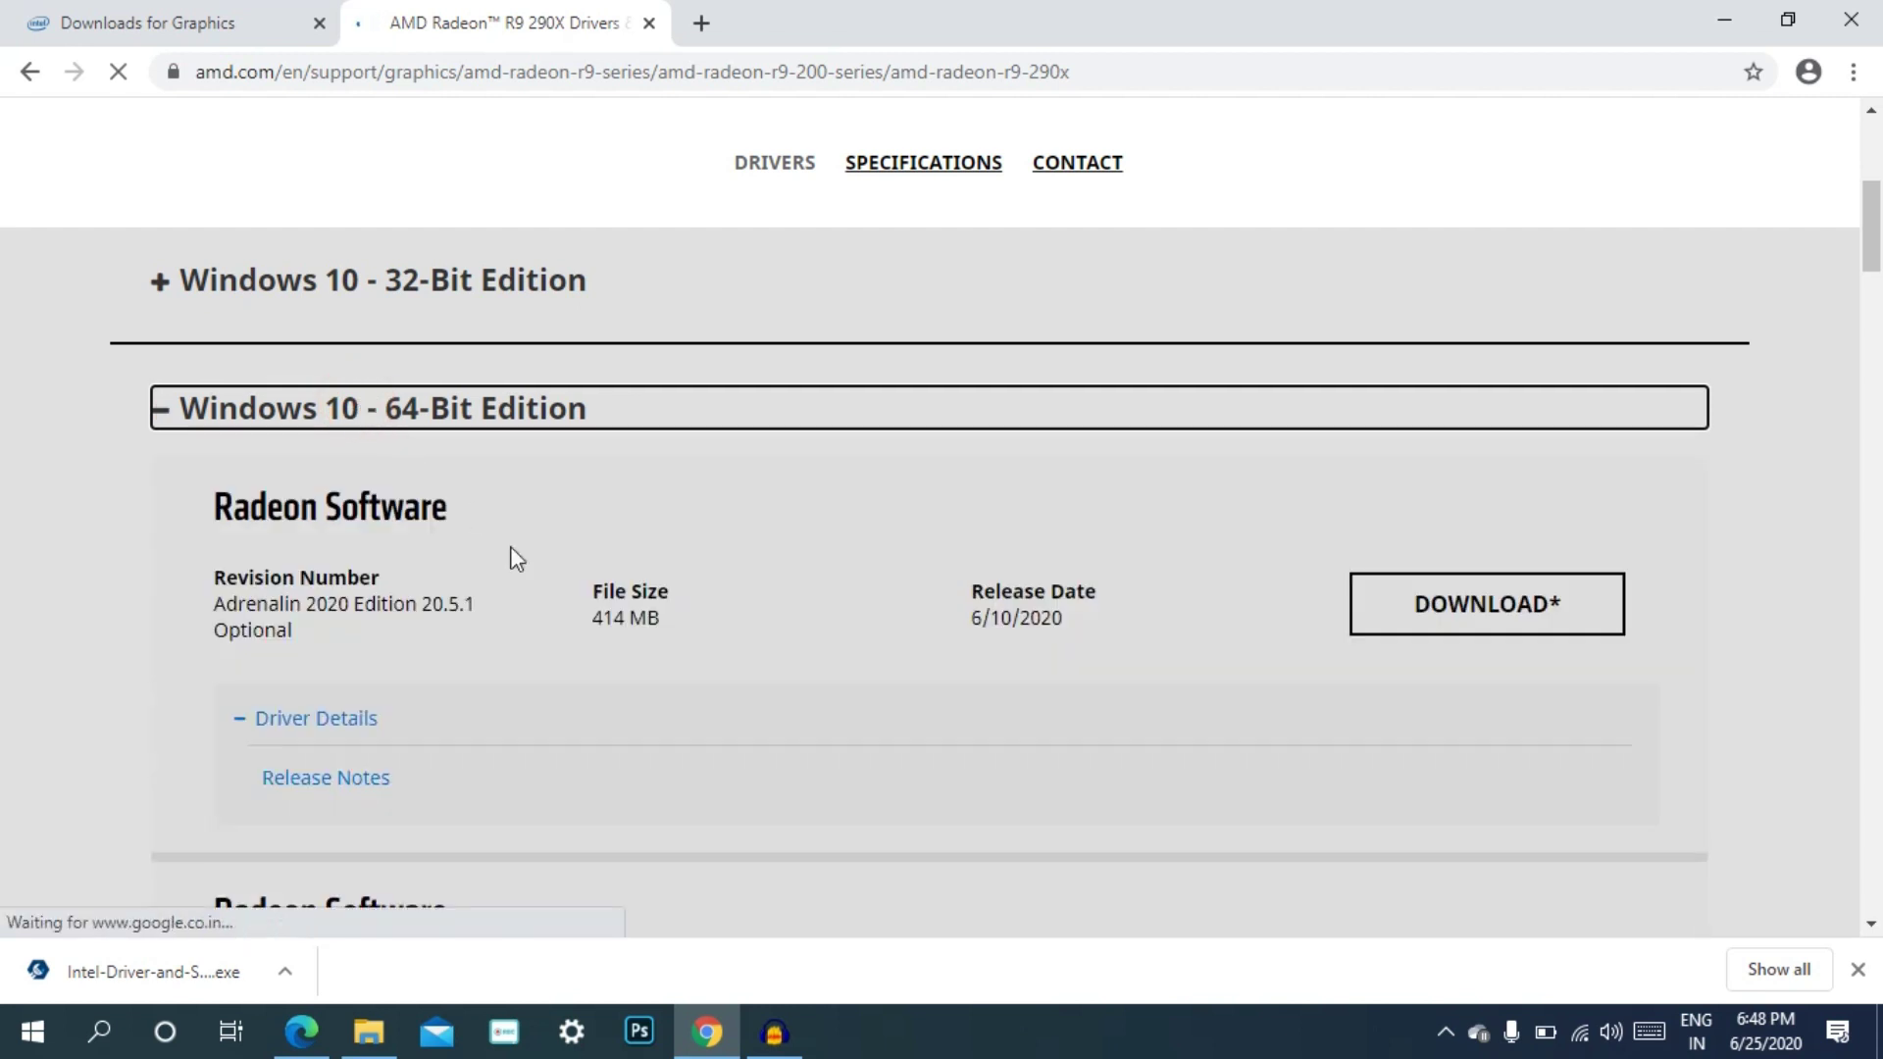